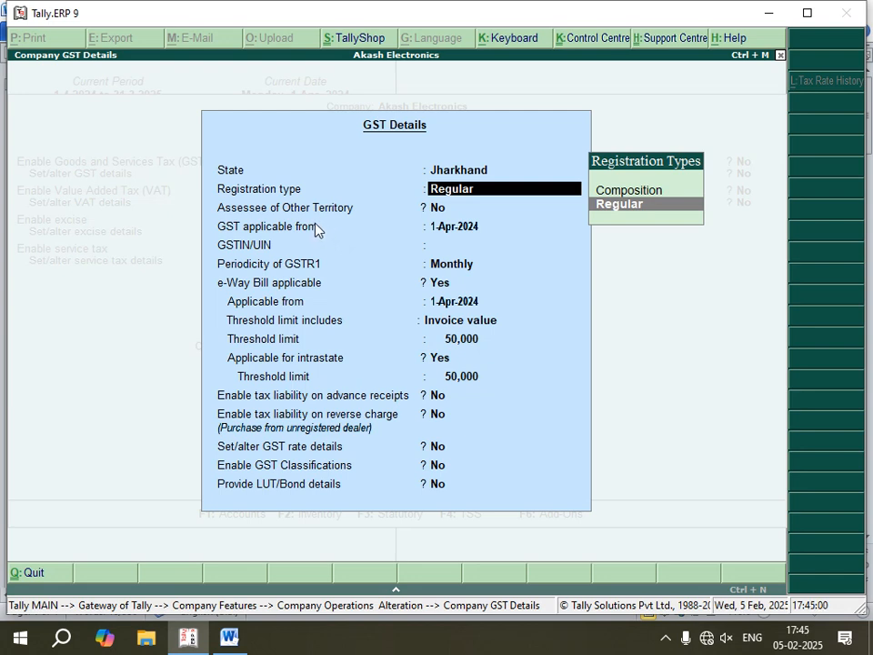
- Keep the Regular registration type and GST applicable from 1-Apr-2024, leaving the GSTIN/UIN blank
key(Return)
key(Return)
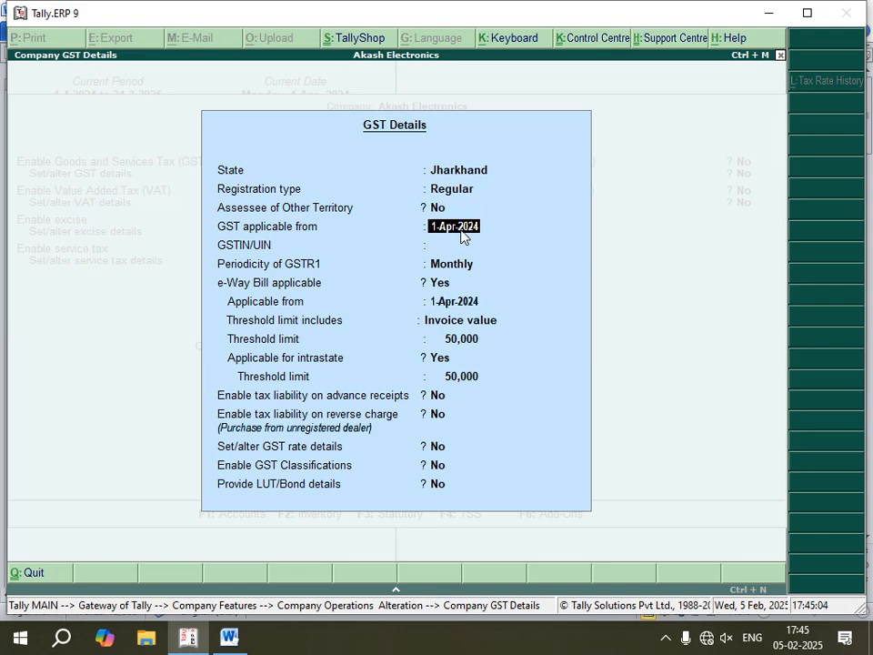
key(Return)
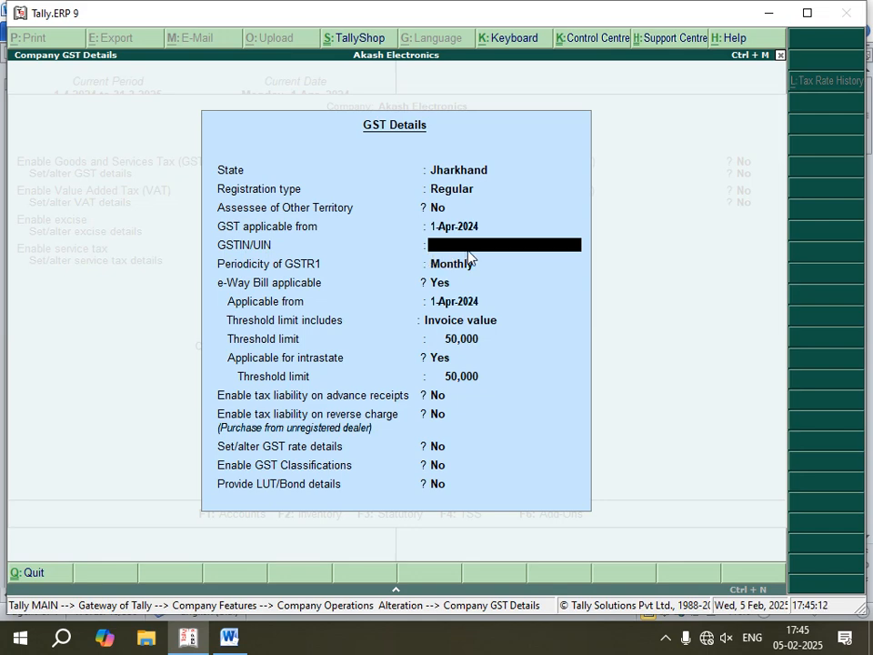
key(Return)
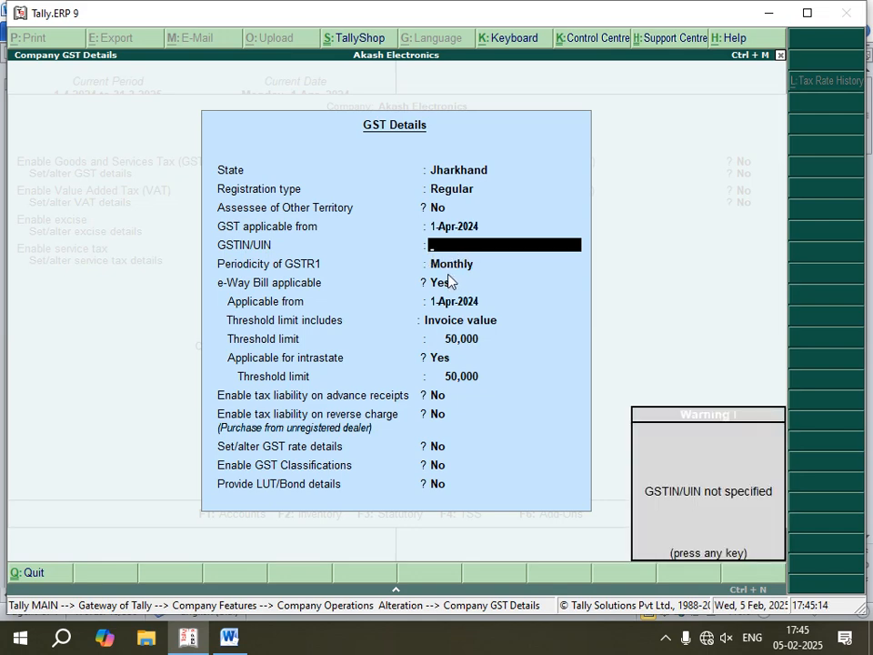
key(Return)
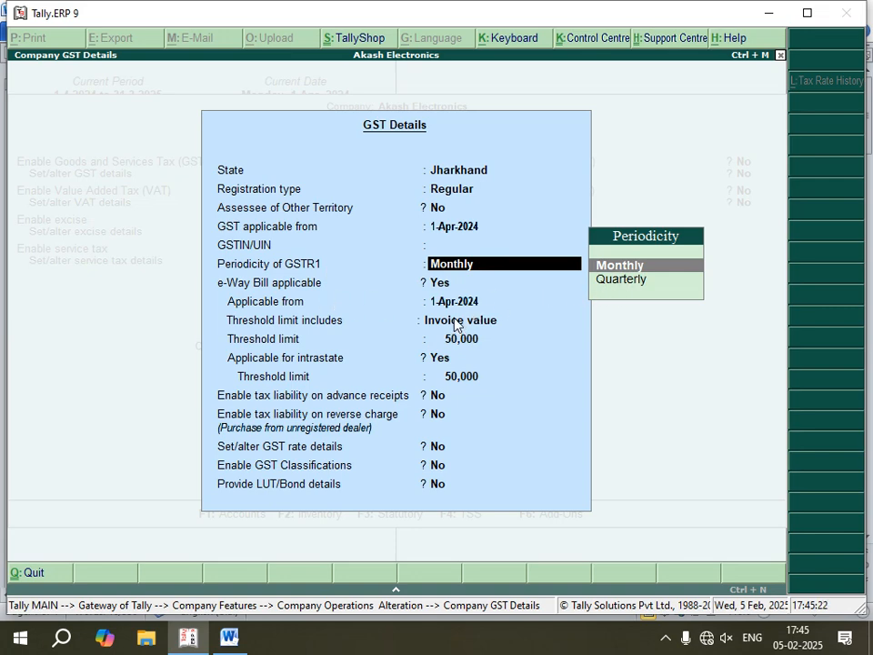
- Accept Monthly GSTR1 periodicity and e-Way Bill from 1-Apr-2024, based on invoice value with a 50,000 threshold limit
key(Return)
key(Return)
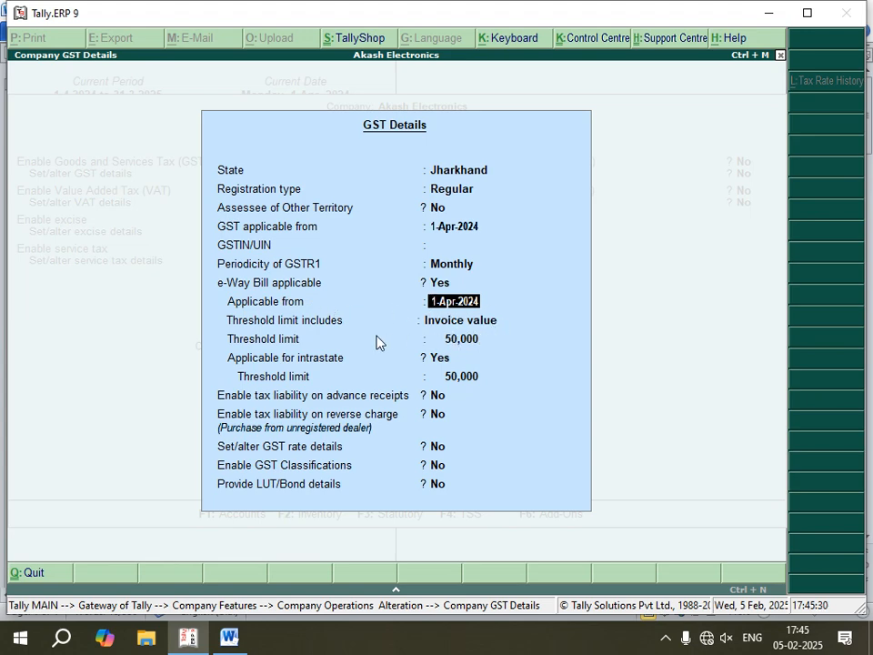
key(Return)
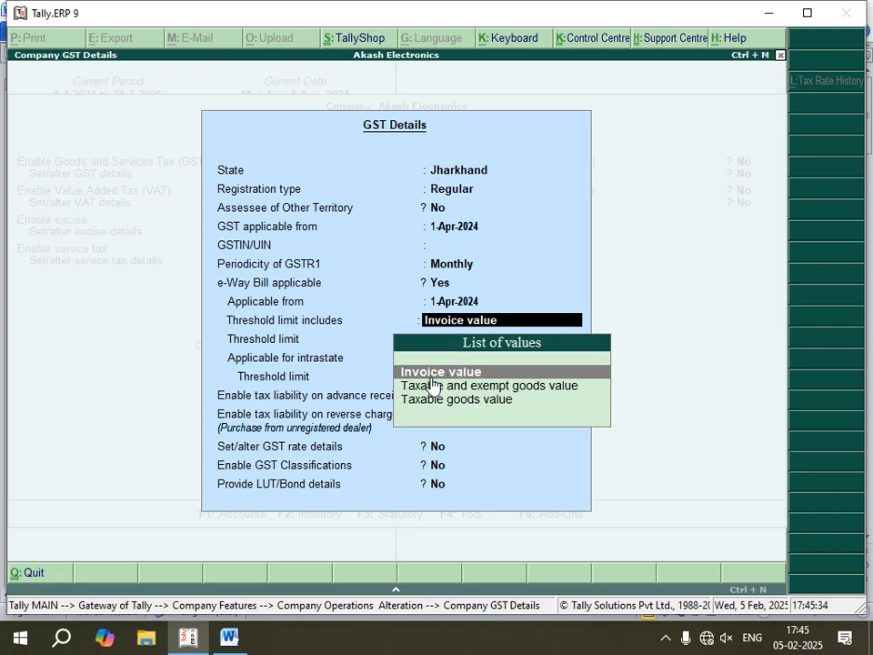
key(Return)
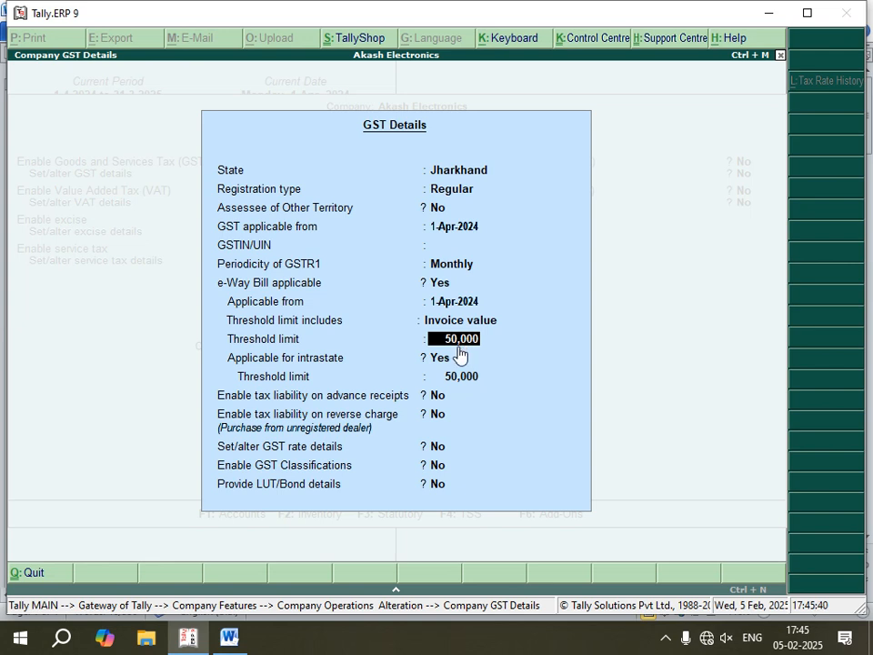
key(Return)
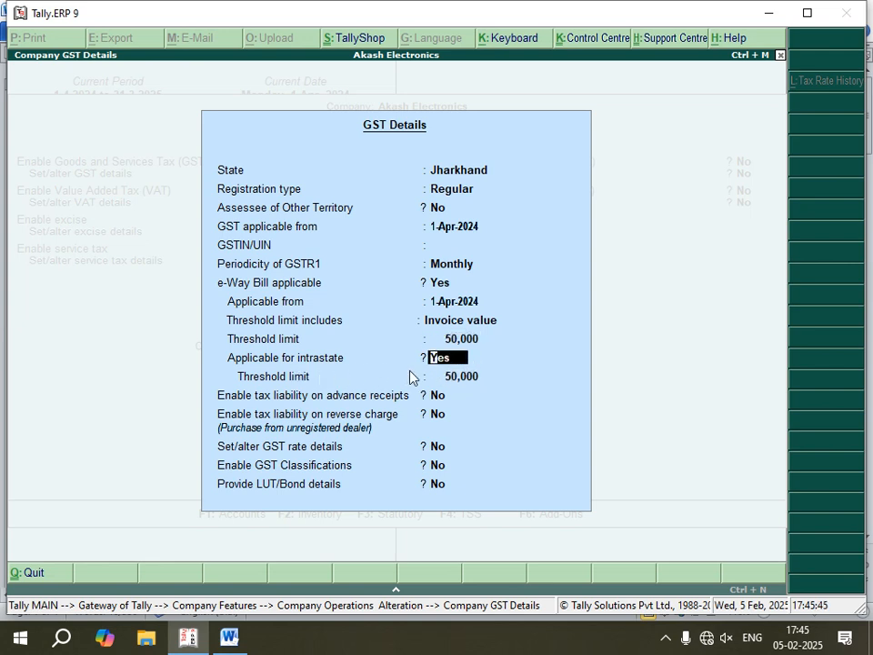
- Accept the intrastate e-Way Bill limit of 50,000, leave the remaining GST options at No, and save the statutory features
key(Return)
key(Return)
key(Return)
key(Return)
key(Return)
key(Return)
key(Return)
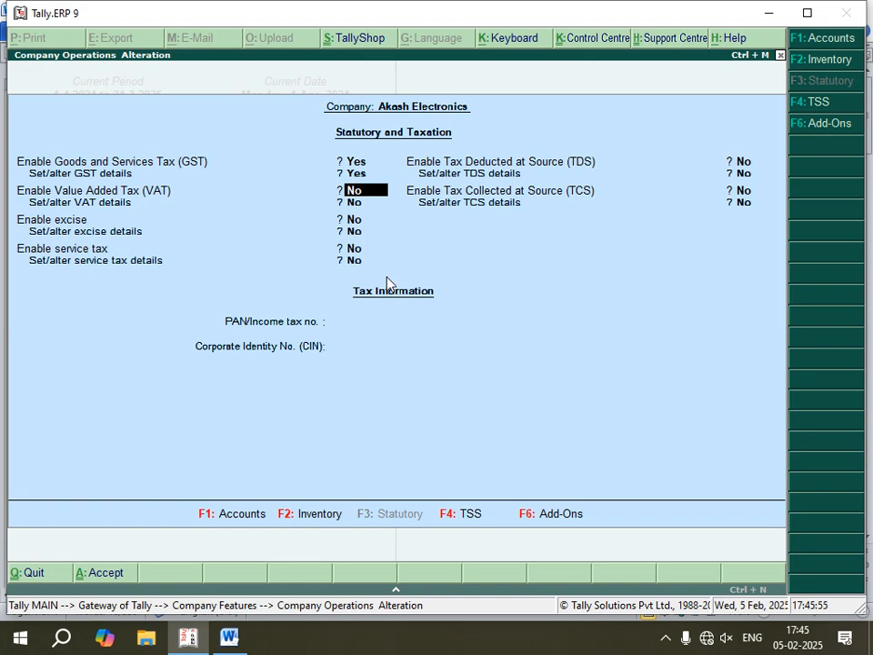
key(ctrl+a)
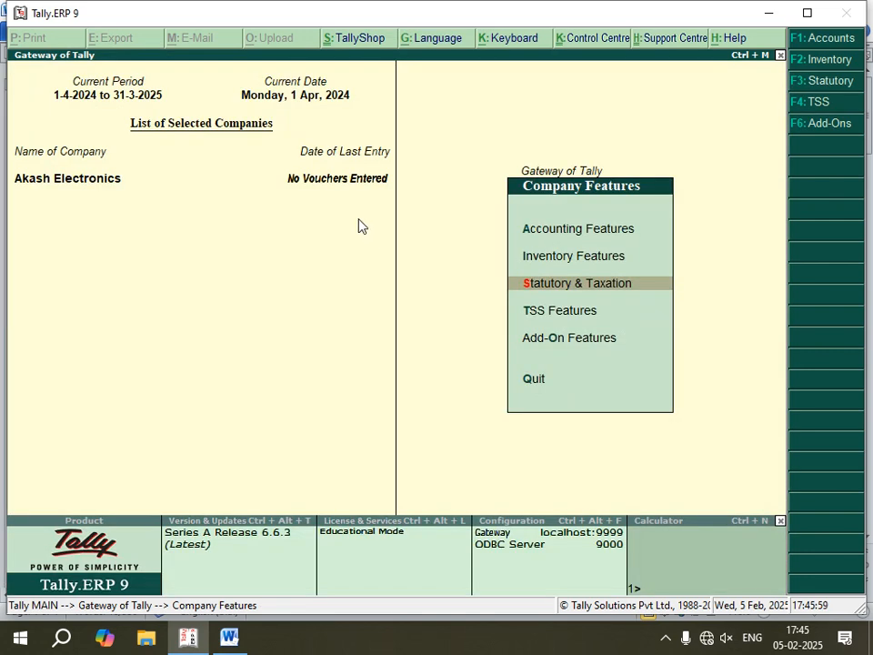
- Switch to the Word notes and read the instructions for creating the debtor and creditor ledgers
click(228, 640)
click(284, 259)
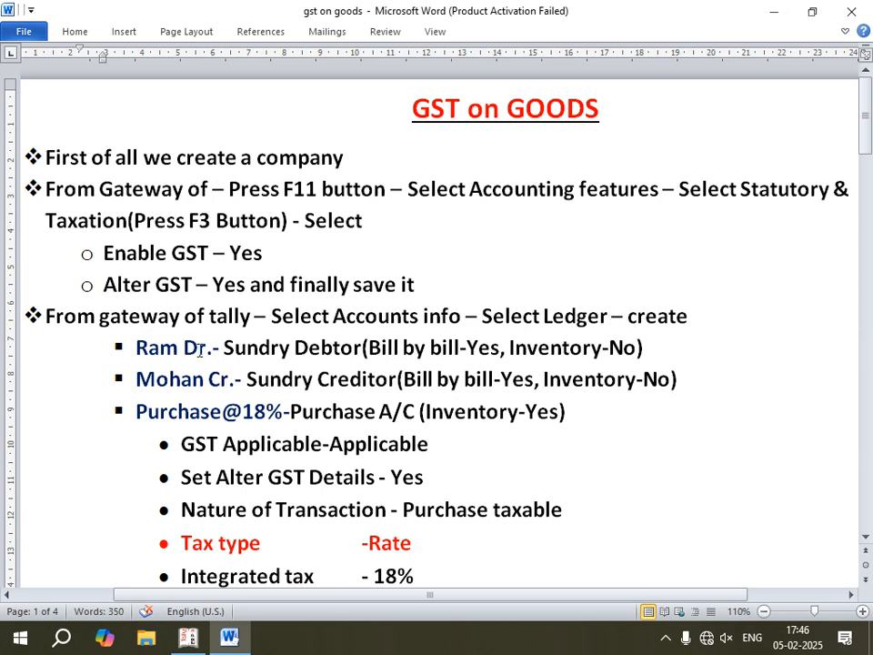
scroll(168, 333, down, 2)
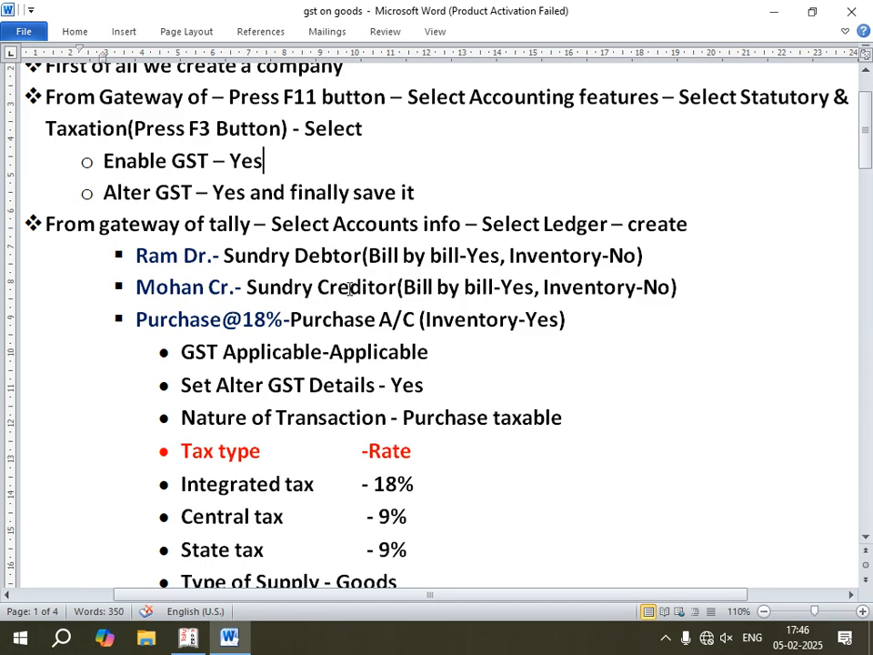
- Return to Tally.ERP 9, leave Company Features, and open the creation form for a single ledger
click(189, 636)
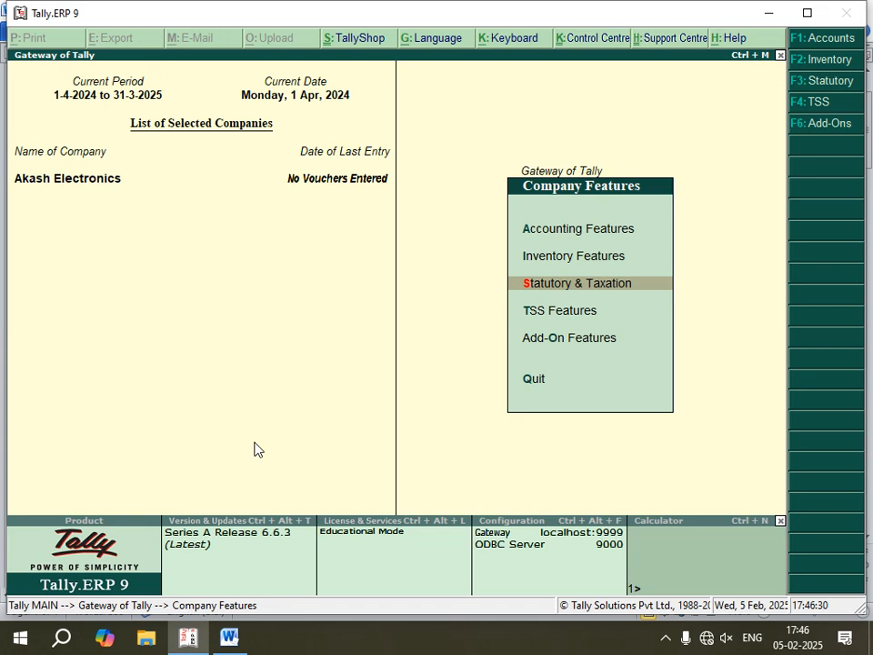
key(Escape)
key(Escape)
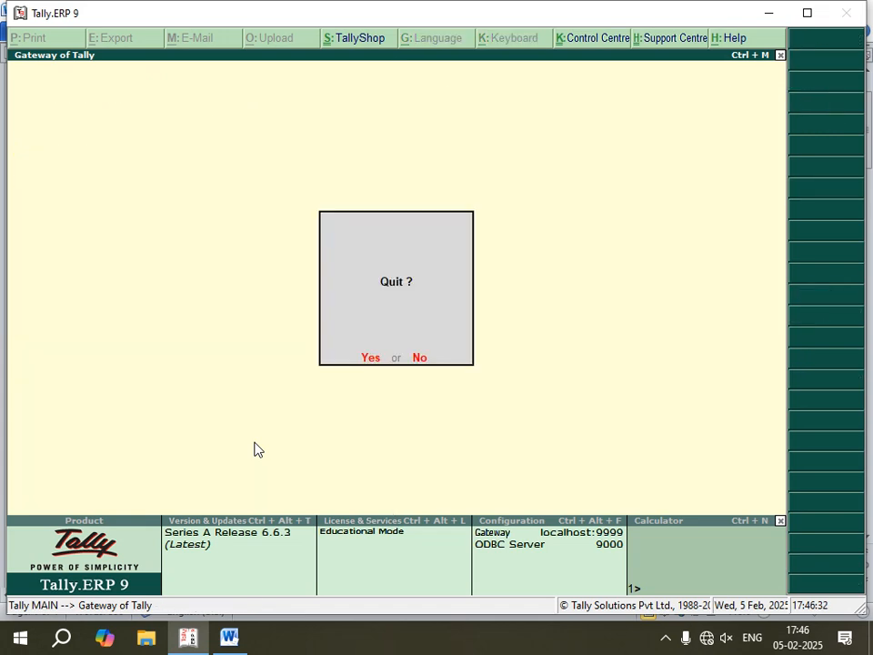
key(Escape)
key(Return)
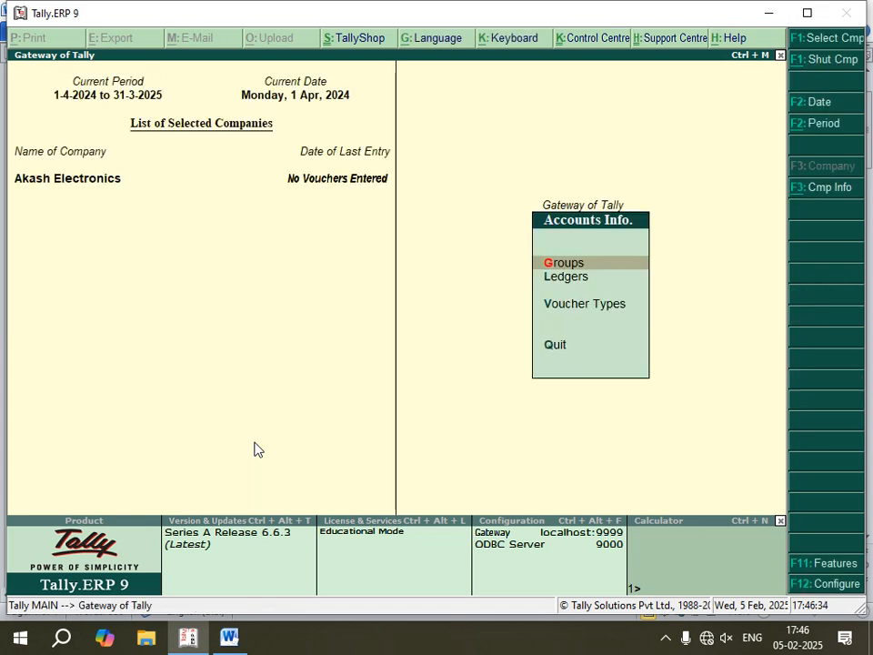
key(Down)
key(Return)
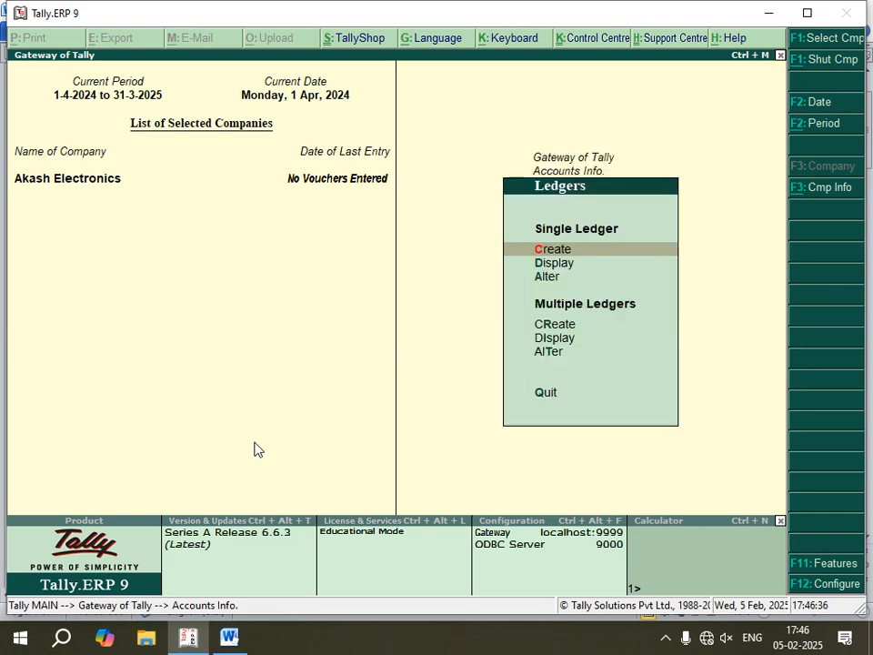
key(Return)
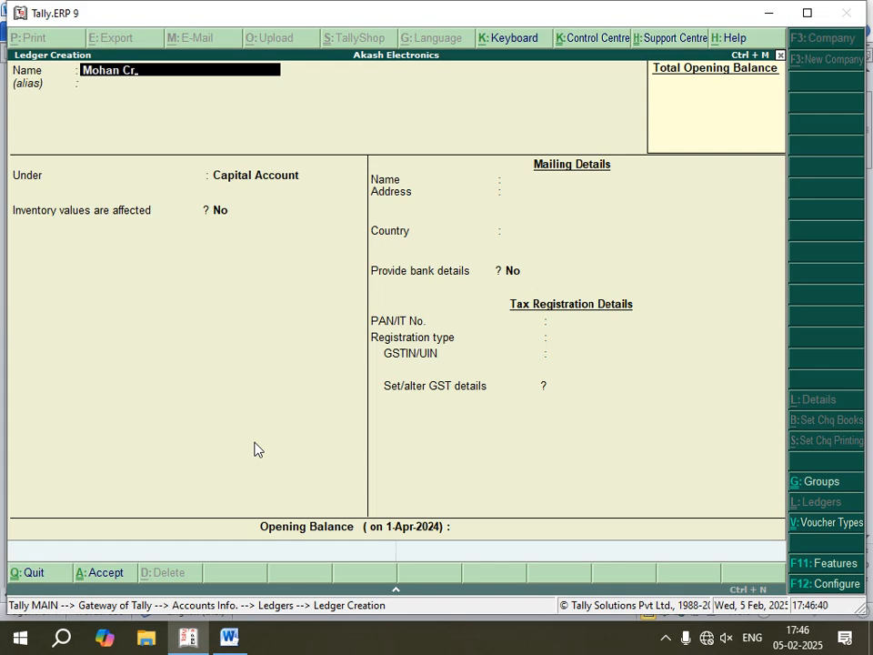
- Enter the creditor's name from the notes as the ledger name and group it under Sundry Creditors
key(Return)
text(s)
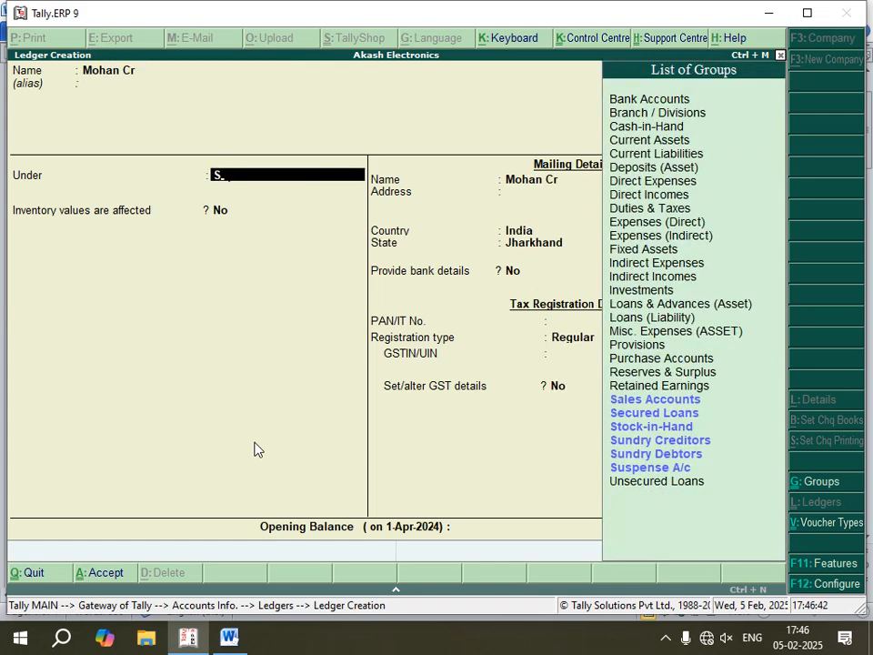
key(Down)
key(Down)
key(Down)
key(Down)
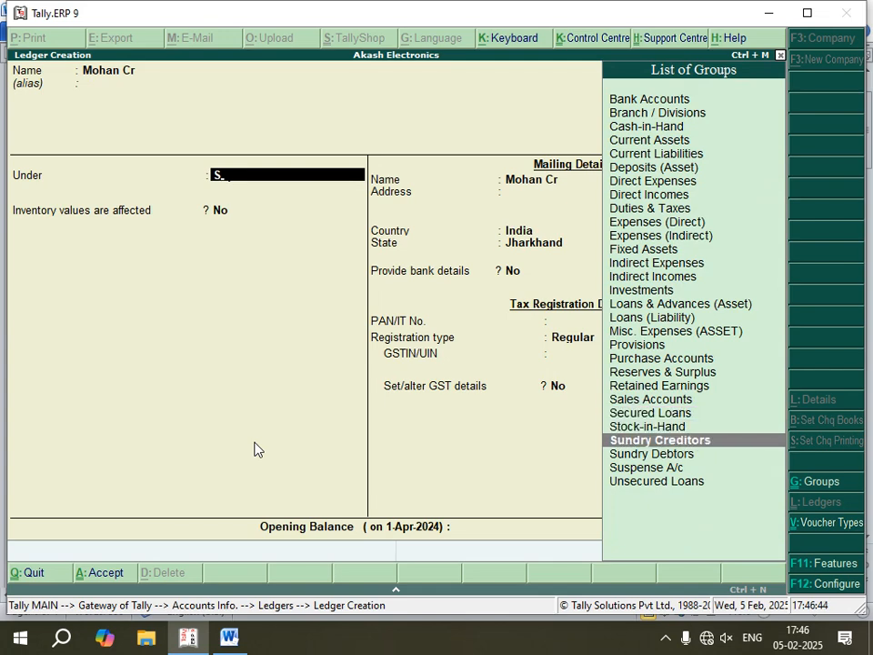
key(Return)
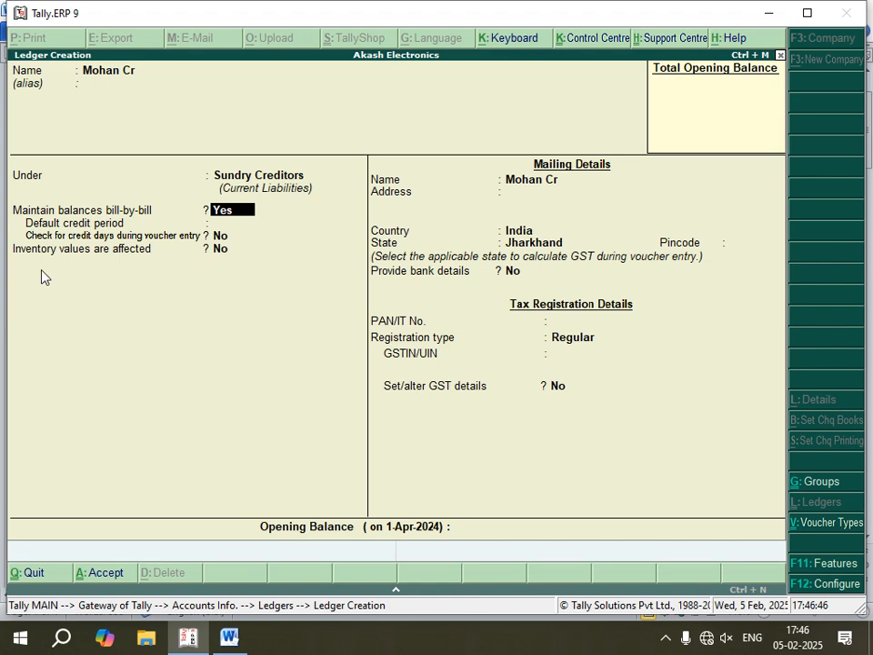
- Keep bill-by-bill balances at Yes and inventory values at No, and save the creditor ledger
key(Return)
key(Return)
key(Return)
key(Return)
key(Return)
key(Return)
key(Return)
key(Return)
key(Return)
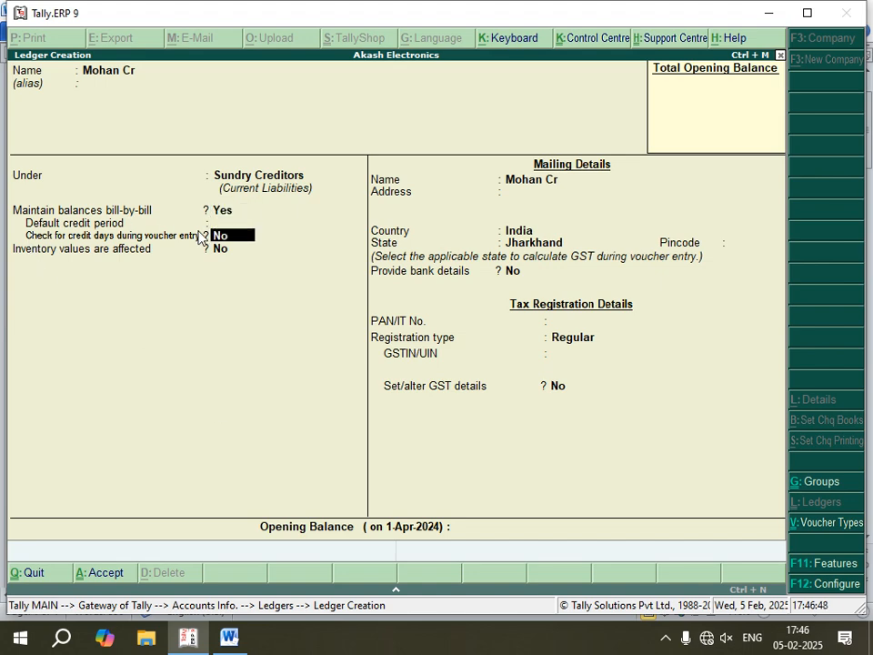
key(Return)
key(Return)
key(Return)
key(Return)
key(Return)
key(Return)
key(Return)
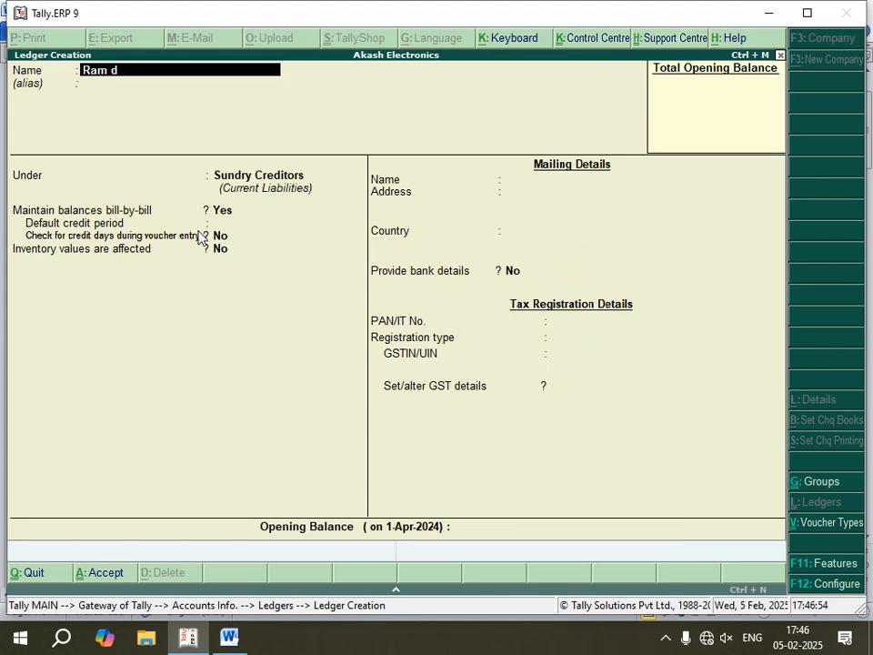
- Enter the debtor's name from the notes for the next ledger and group it under Sundry Debtors
key(Return)
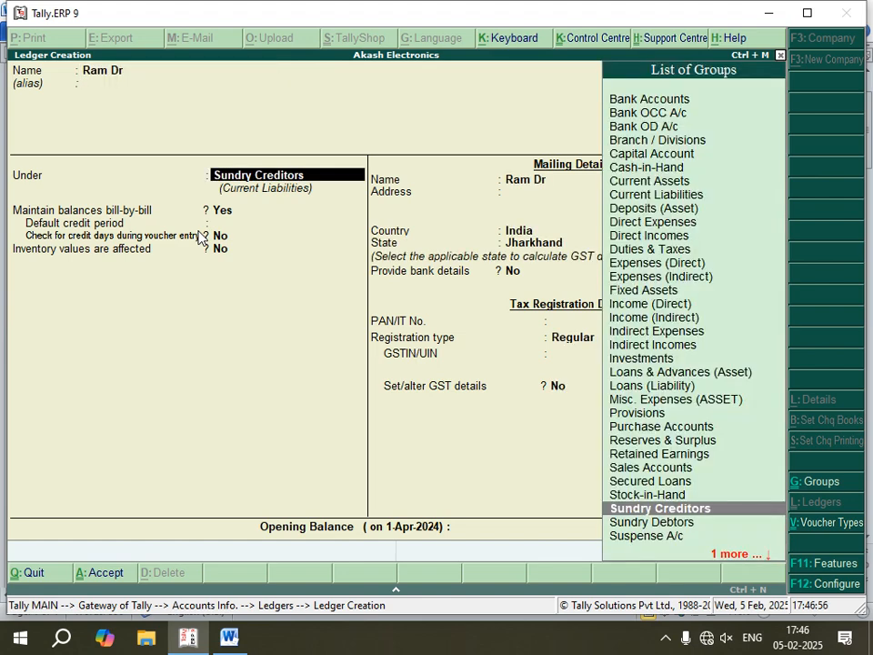
key(Down)
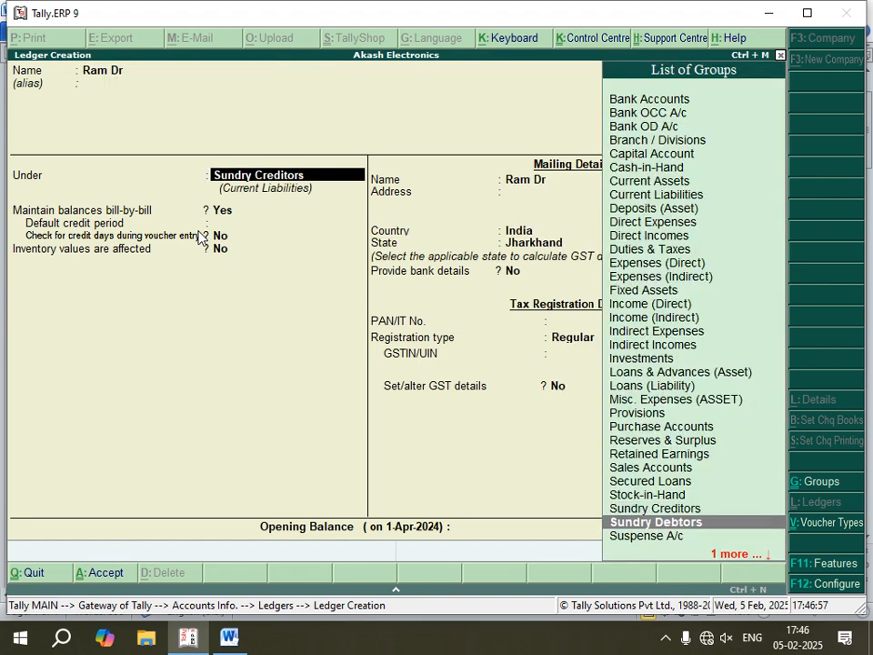
click(629, 524)
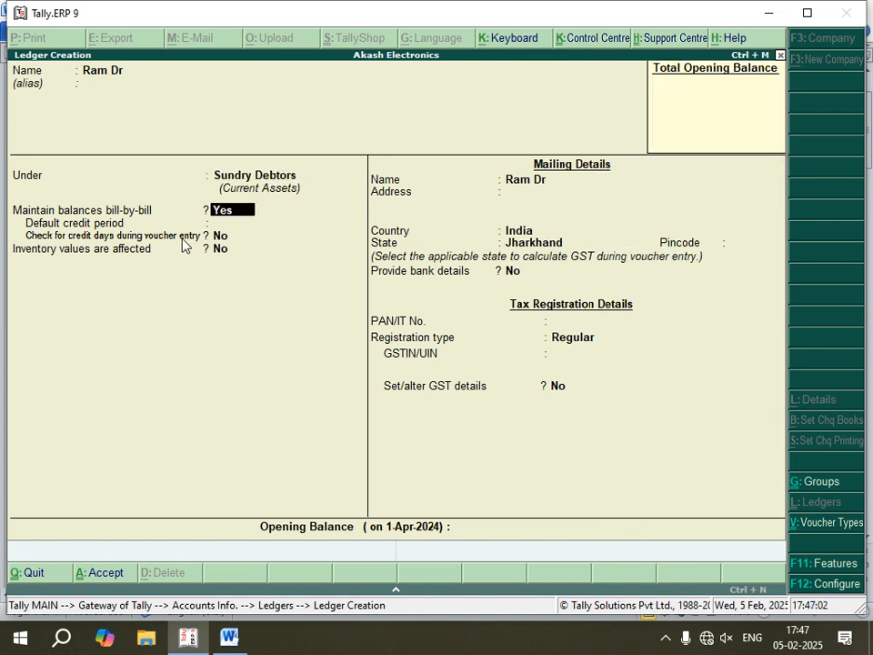
- Accept bill-by-bill balances, the mailing details and Regular registration without altering GST details, and save the debtor ledger
key(Return)
key(Return)
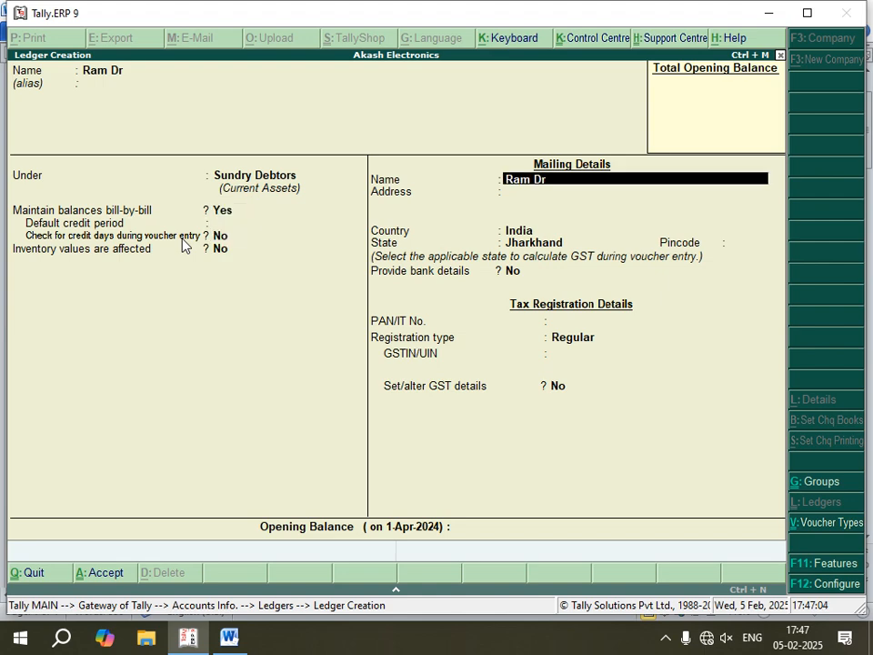
key(Return)
key(Return)
key(Return)
key(Return)
key(Return)
key(Return)
key(Return)
key(Return)
key(Return)
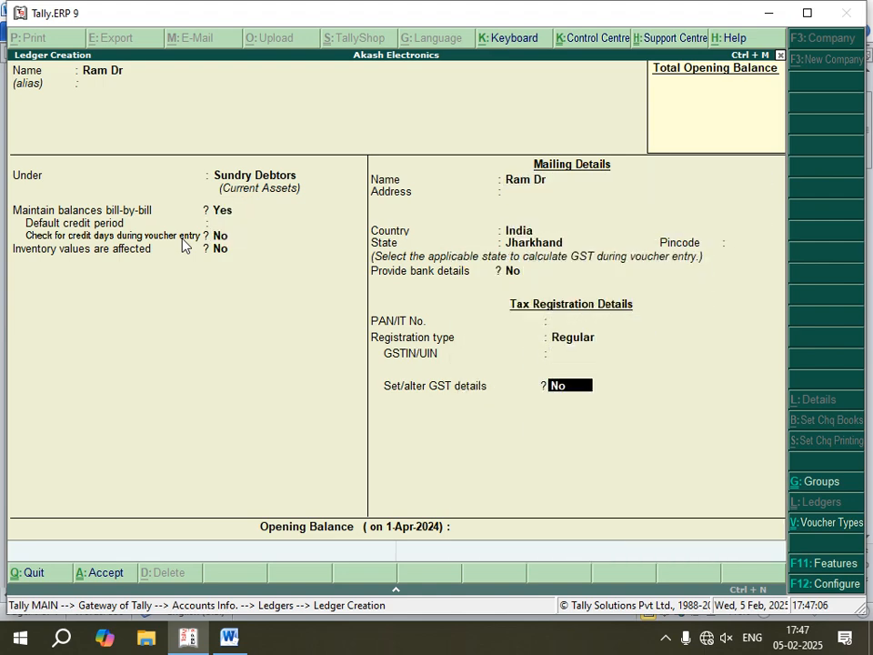
key(Return)
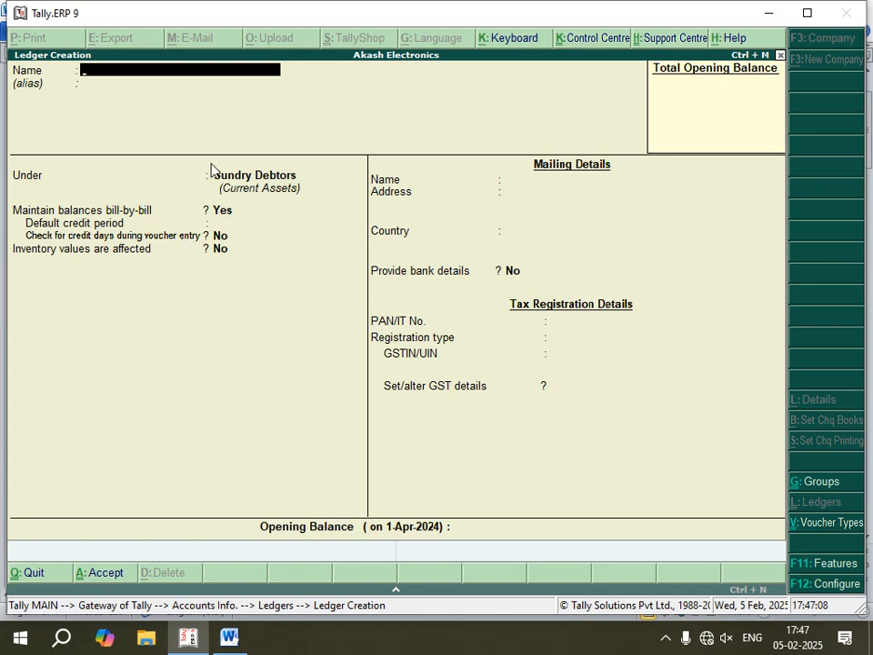
- Switch to the Word notes and read the instructions for the 18% purchase ledger
click(229, 643)
scroll(228, 401, down, 1)
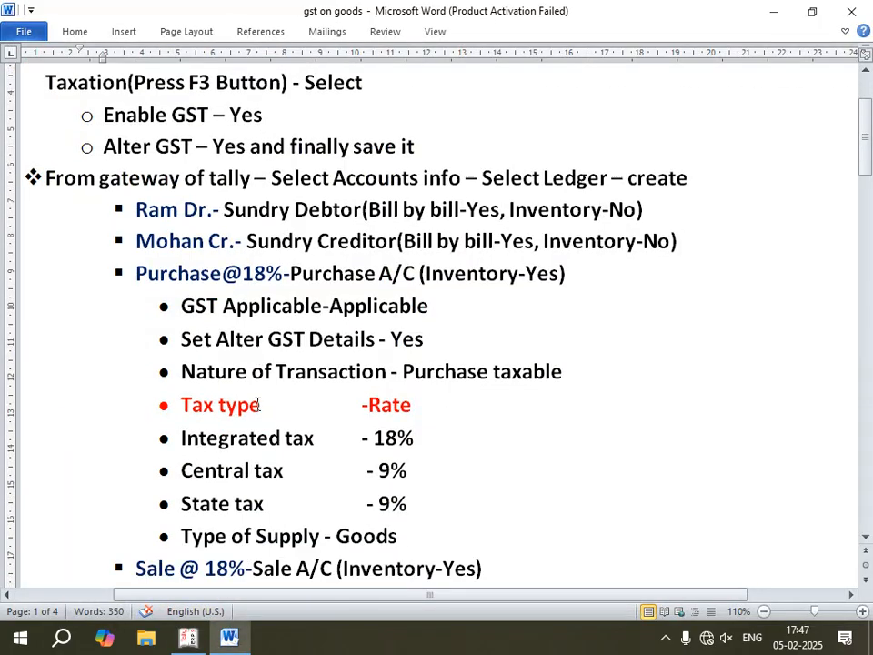
scroll(179, 266, down, 1)
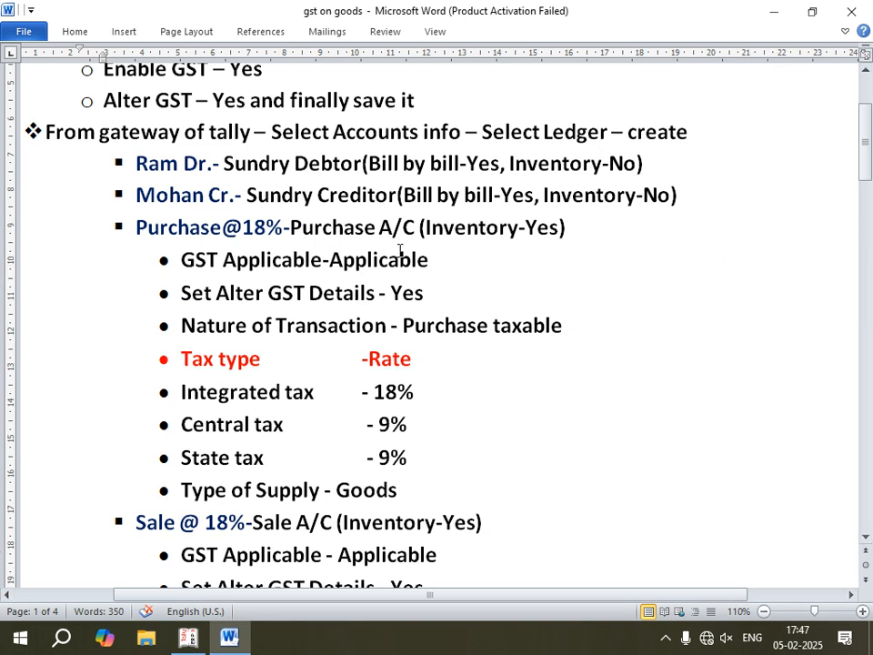
- Return to Tally.ERP 9, name the new ledger Purchase@18% and group it under Purchase Accounts
click(191, 640)
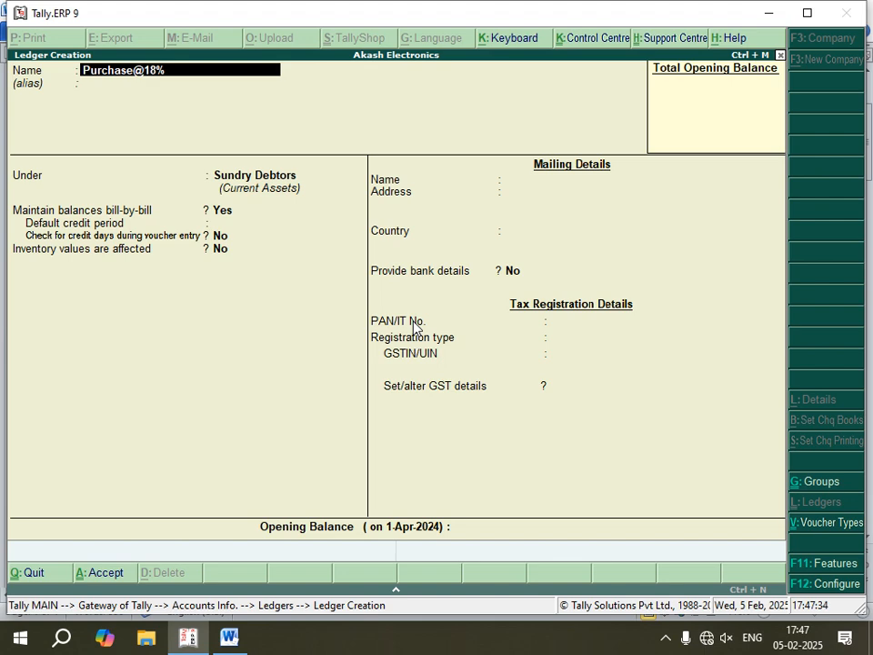
key(Return)
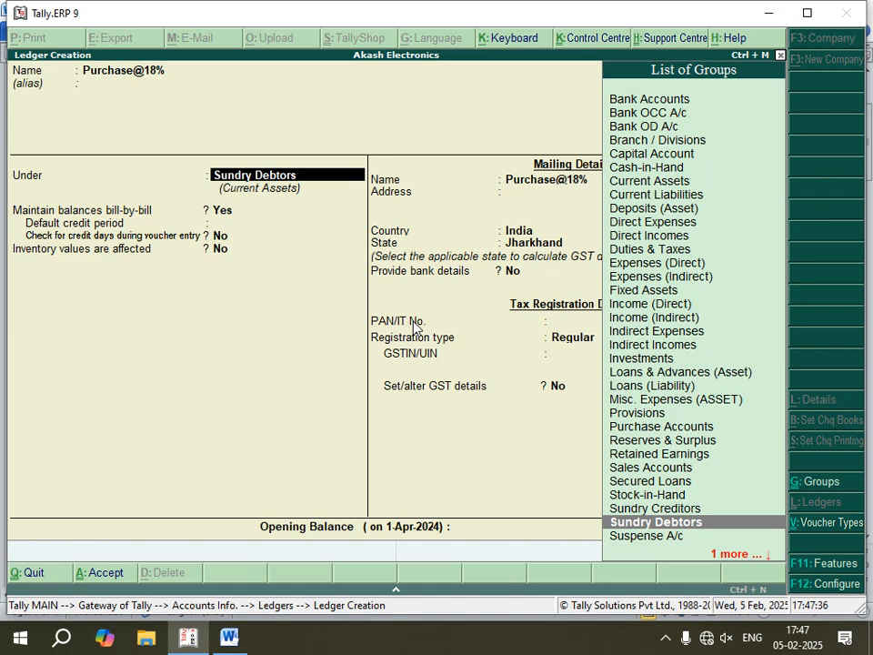
text(P)
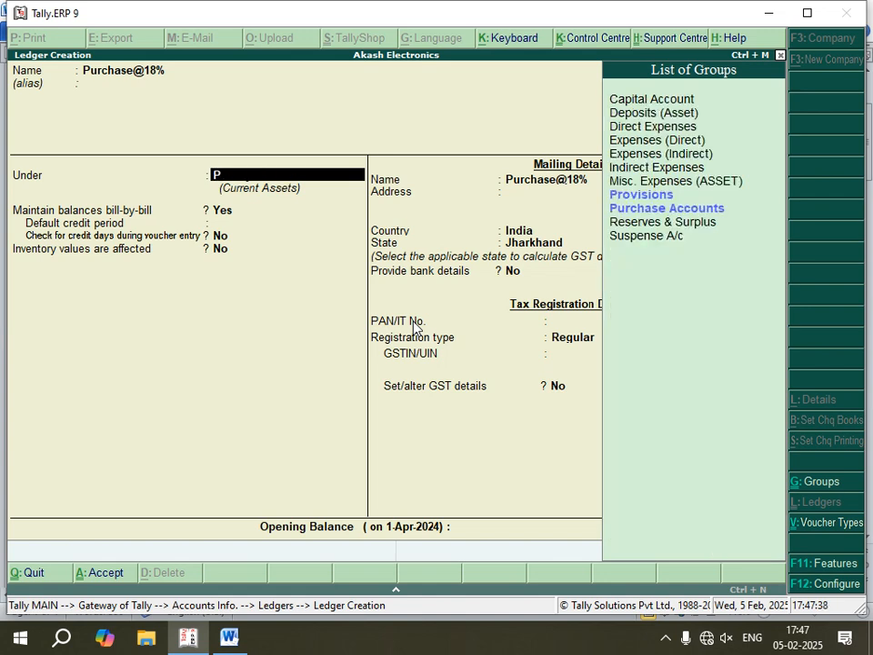
key(Down)
key(Down)
key(Return)
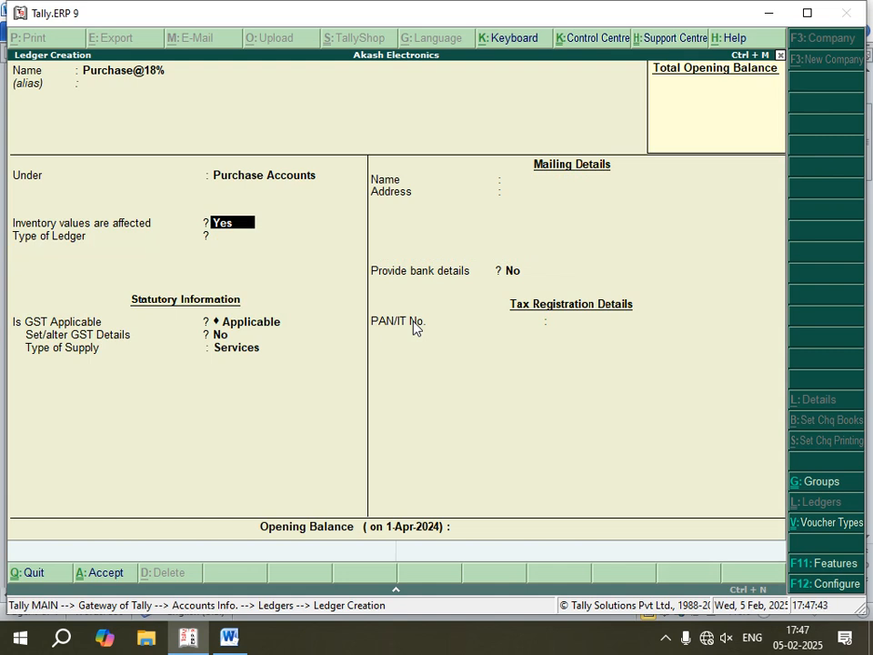
- After checking the Word notes, keep inventory values affected and GST applicable for Purchase@18%, and enable Set/alter GST Details
click(238, 639)
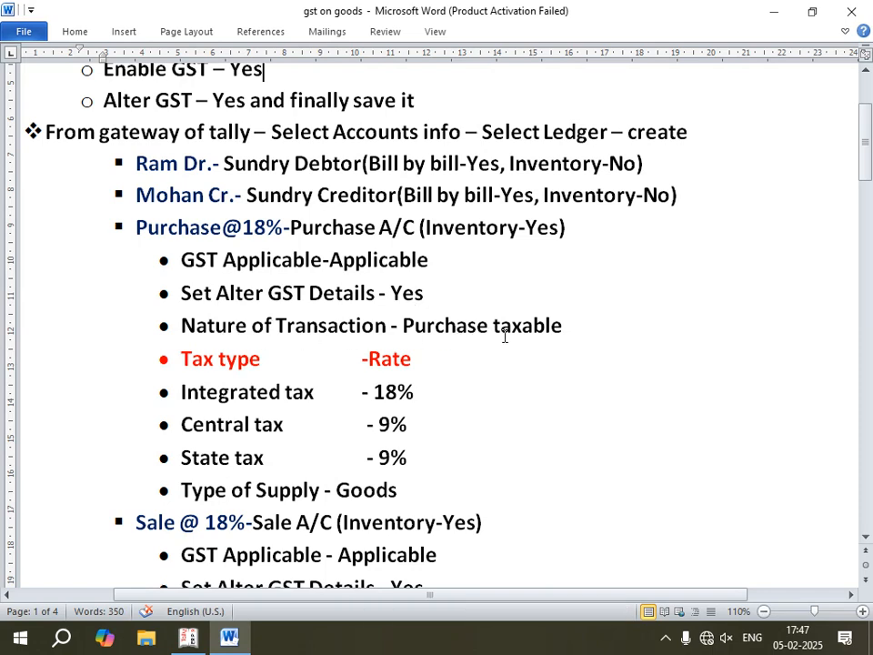
click(189, 636)
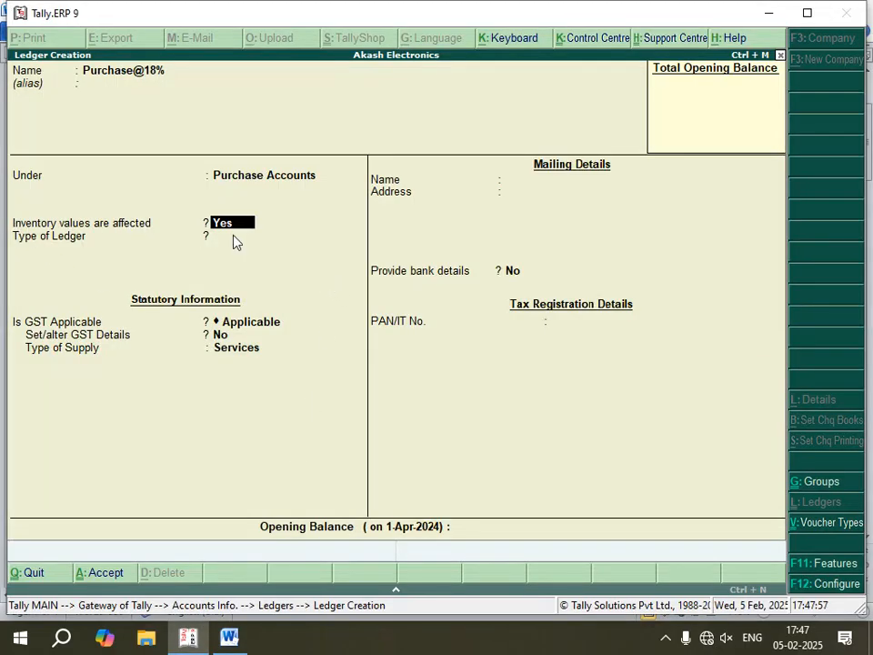
key(Return)
key(Return)
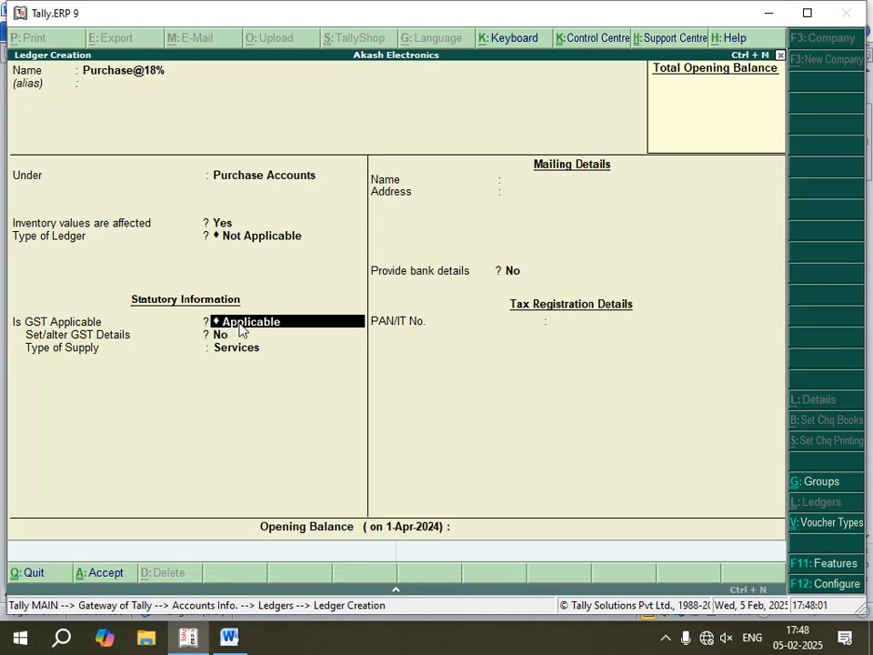
key(Return)
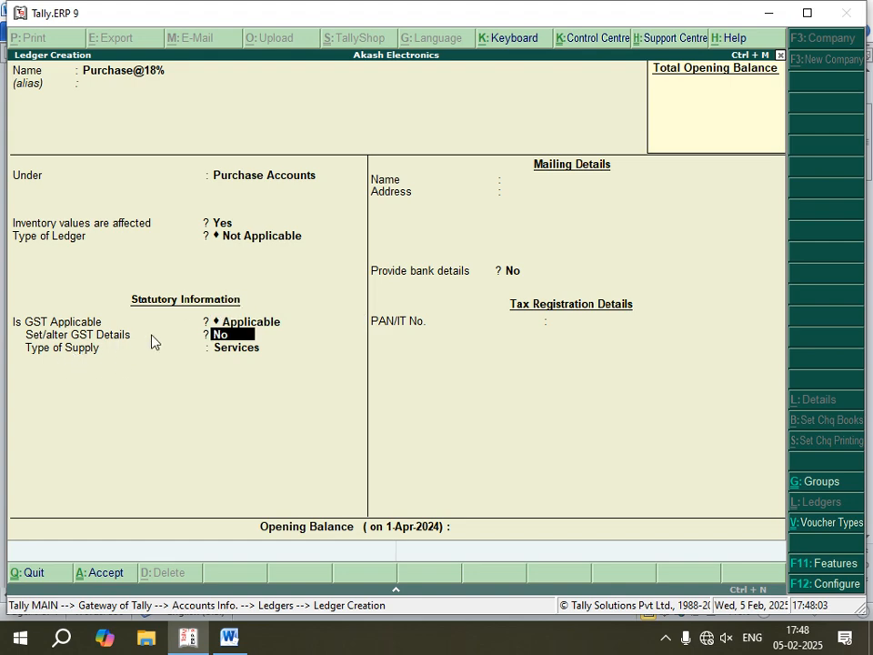
text(y)
key(Return)
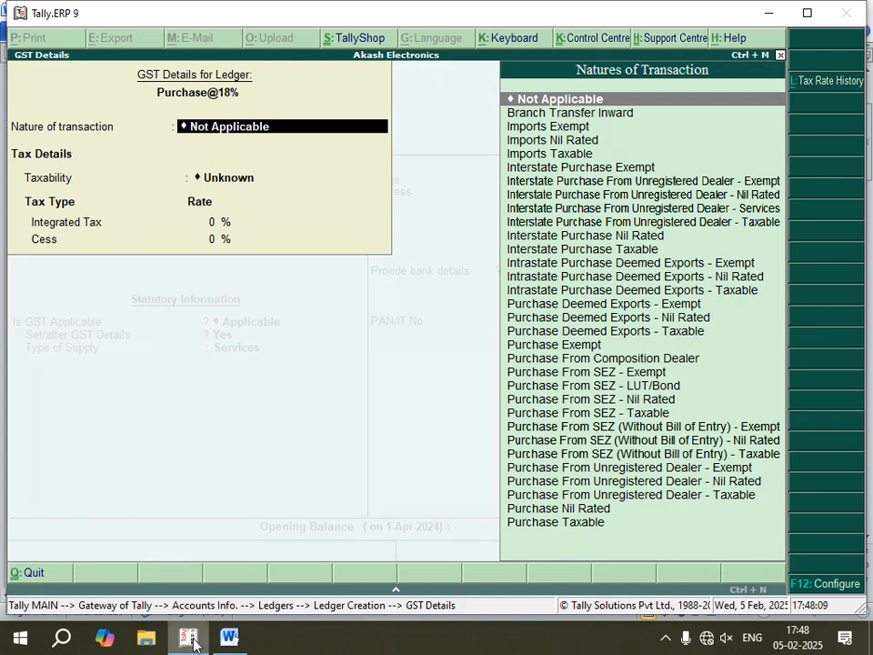
- Look up the nature of transaction in the Word notes and set it to Purchase Taxable in Tally.ERP 9
click(229, 637)
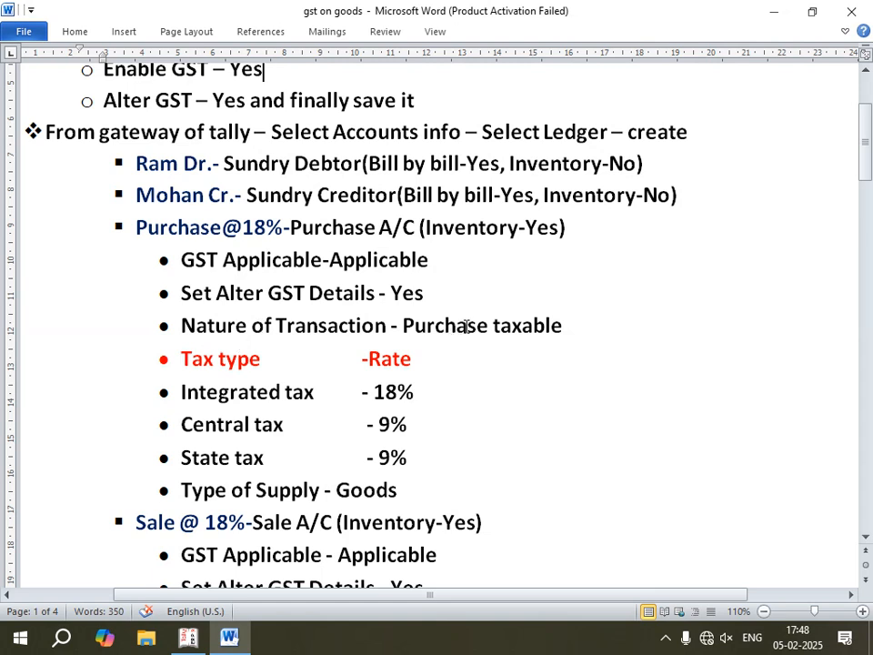
drag(402, 326, 562, 325)
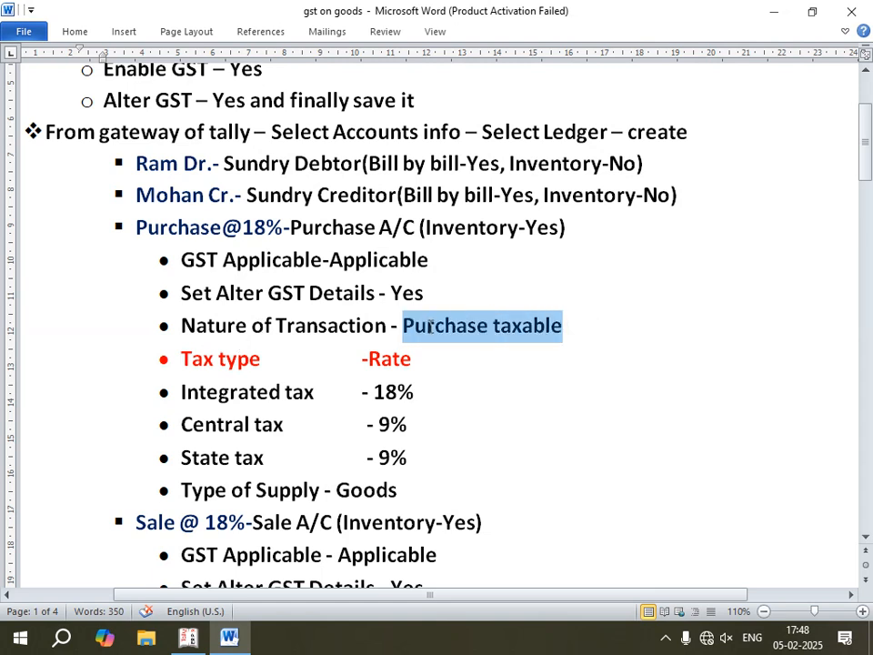
click(189, 640)
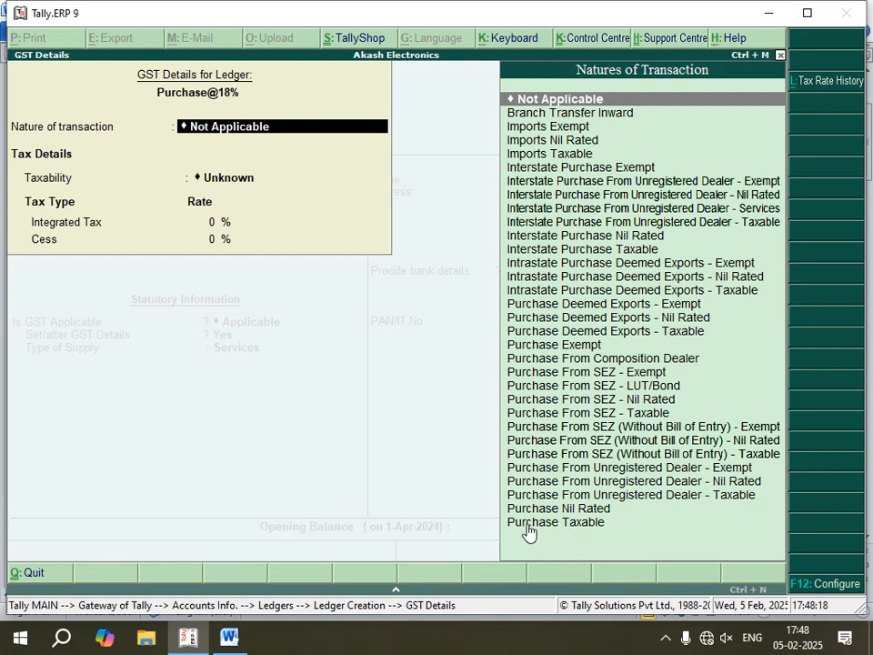
click(594, 525)
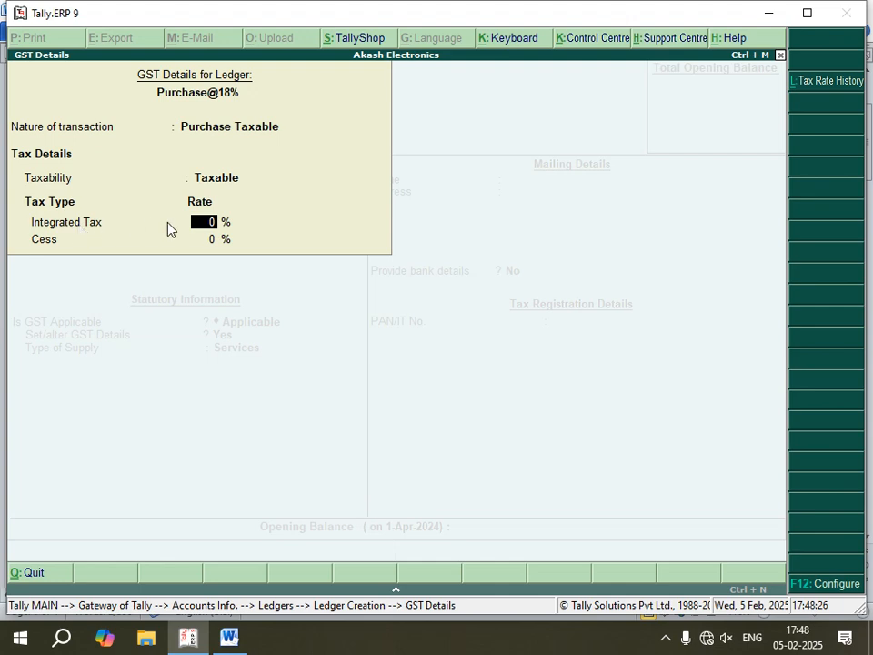
- Check the tax rates in the Word notes, then configure the GST details in Tally.ERP 9 to show all GST tax types
click(244, 641)
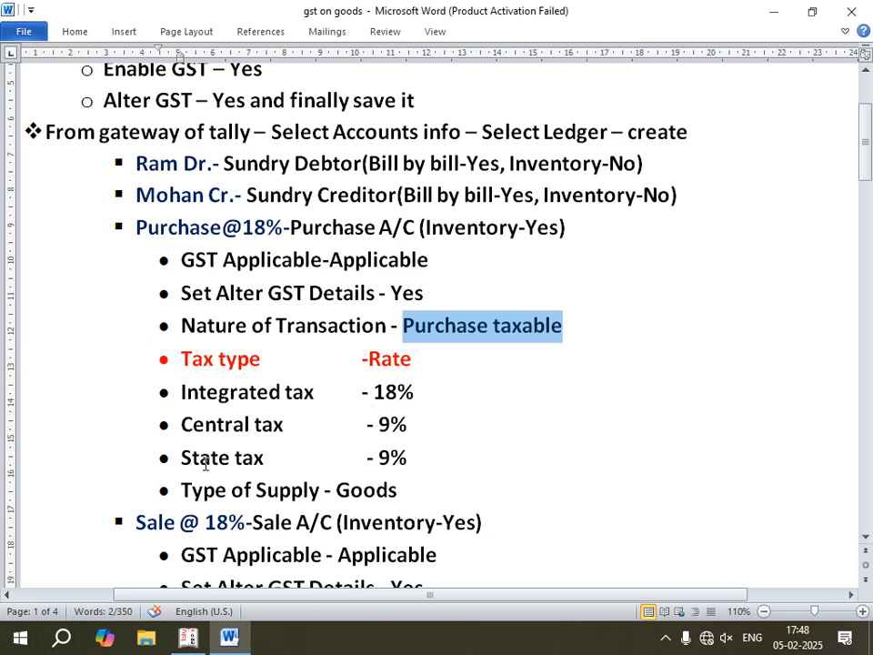
click(187, 637)
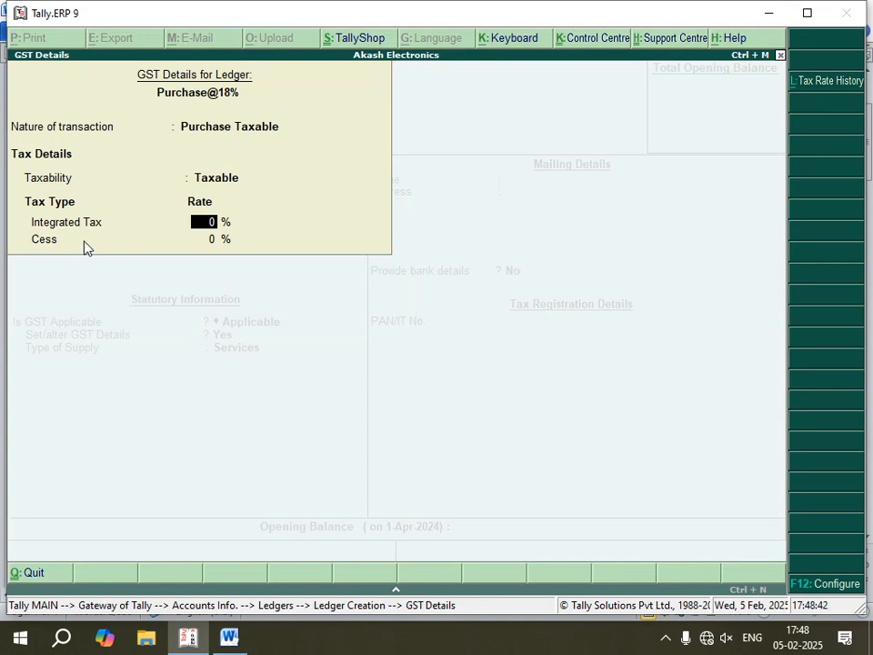
key(F12)
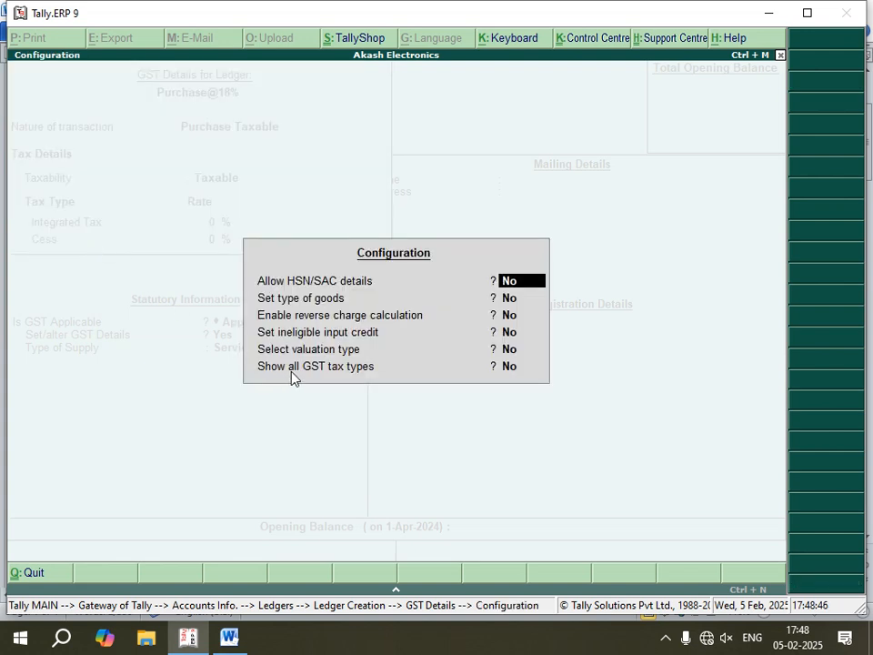
click(513, 372)
text(y)
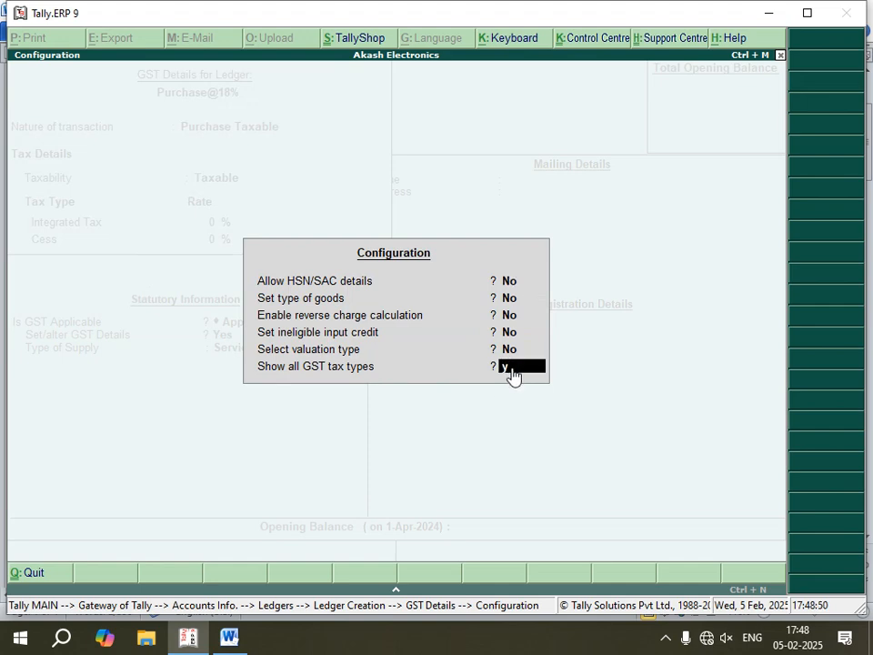
key(Return)
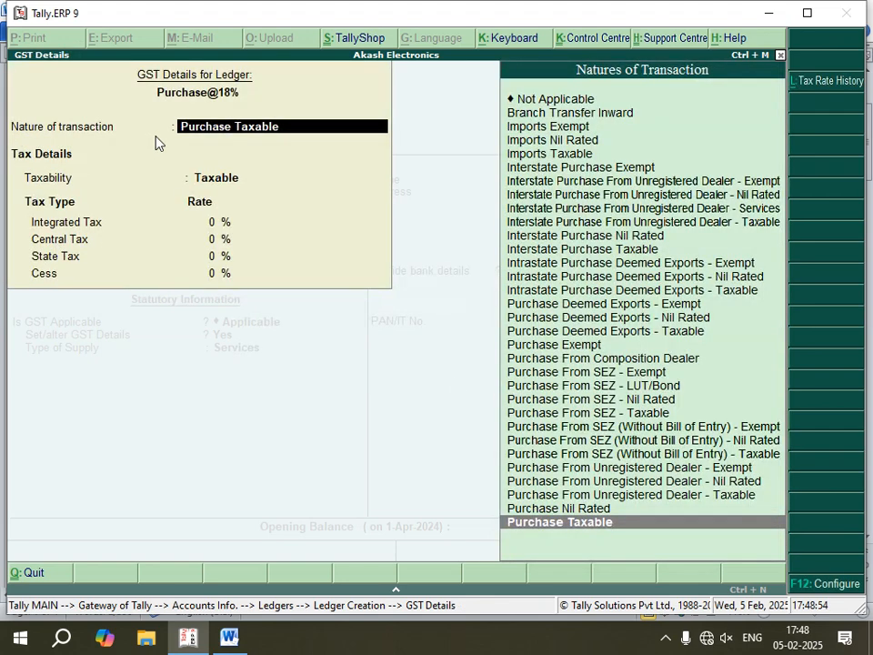
- Keep Purchase Taxable, set the integrated tax rate to 18% and accept the GST details of Purchase@18%
key(Return)
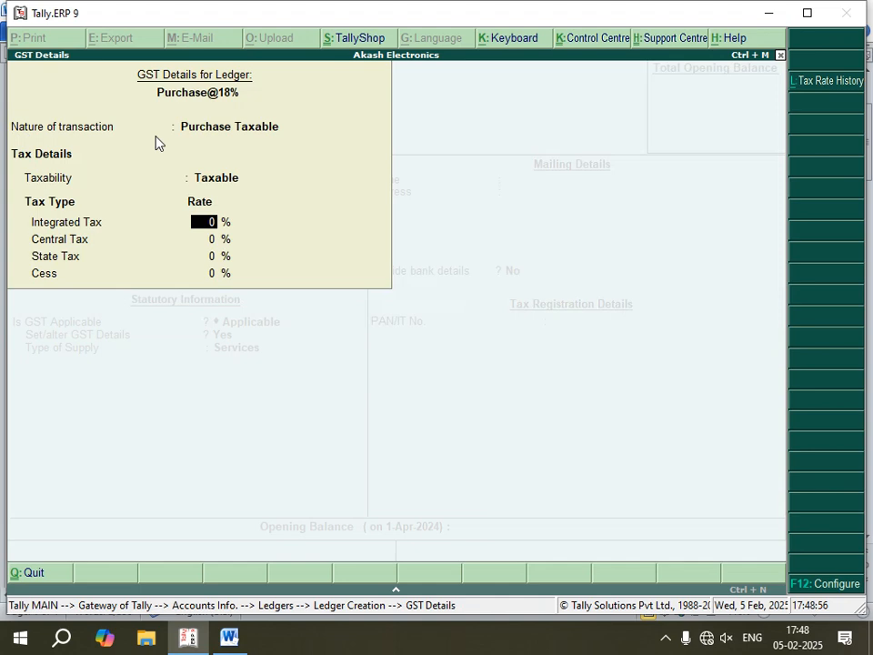
text(18)
key(Return)
key(Return)
key(Return)
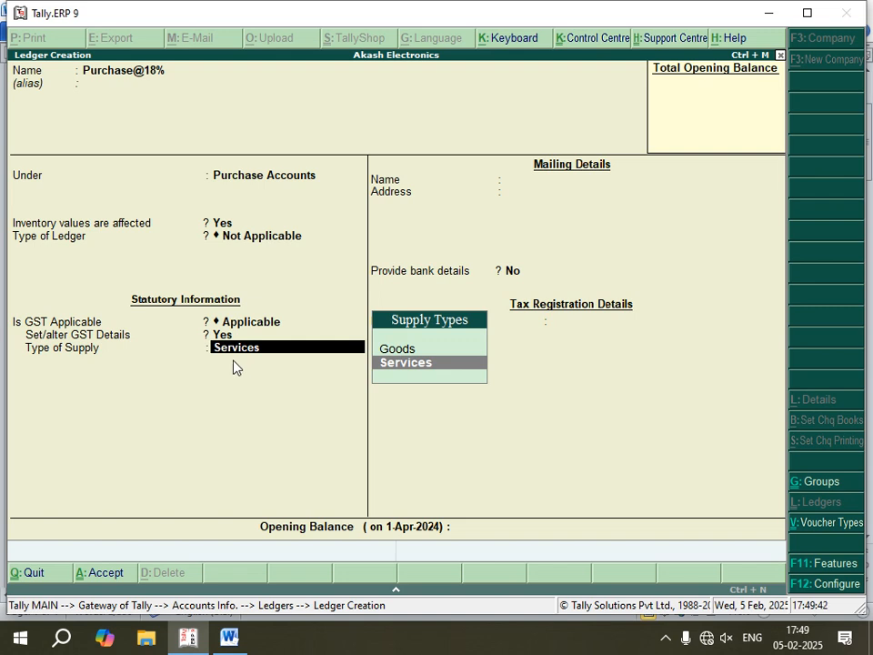
- Set the type of supply to Goods and save the Purchase@18% ledger
click(421, 350)
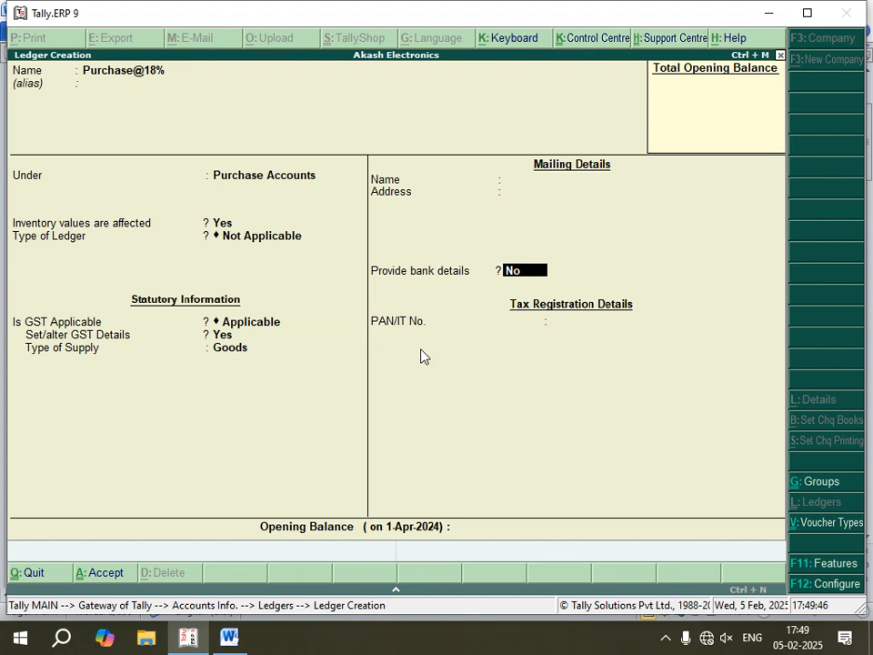
key(Return)
key(Return)
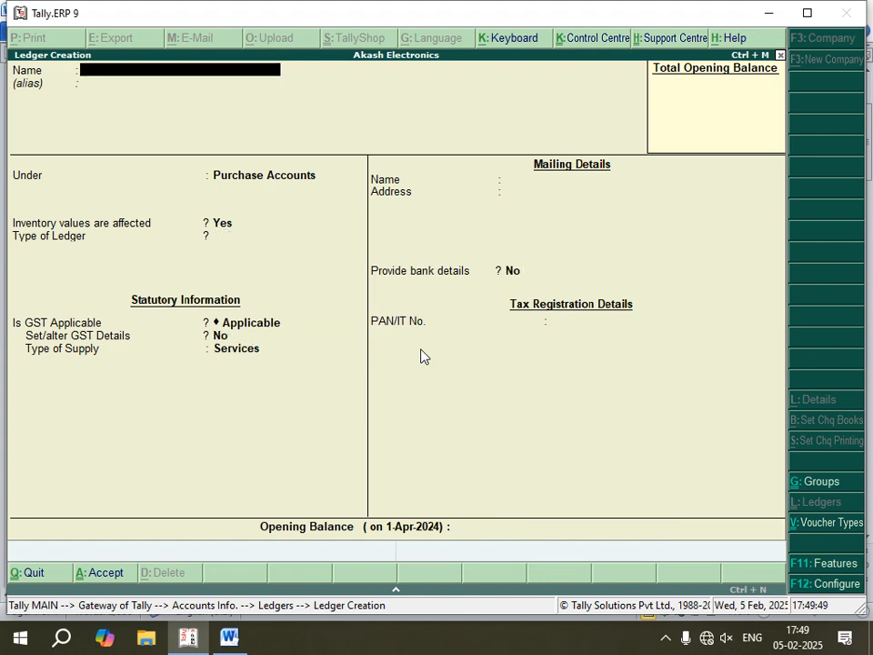
- Switch to the Word notes and read the instructions for the 18% sale ledger
click(233, 637)
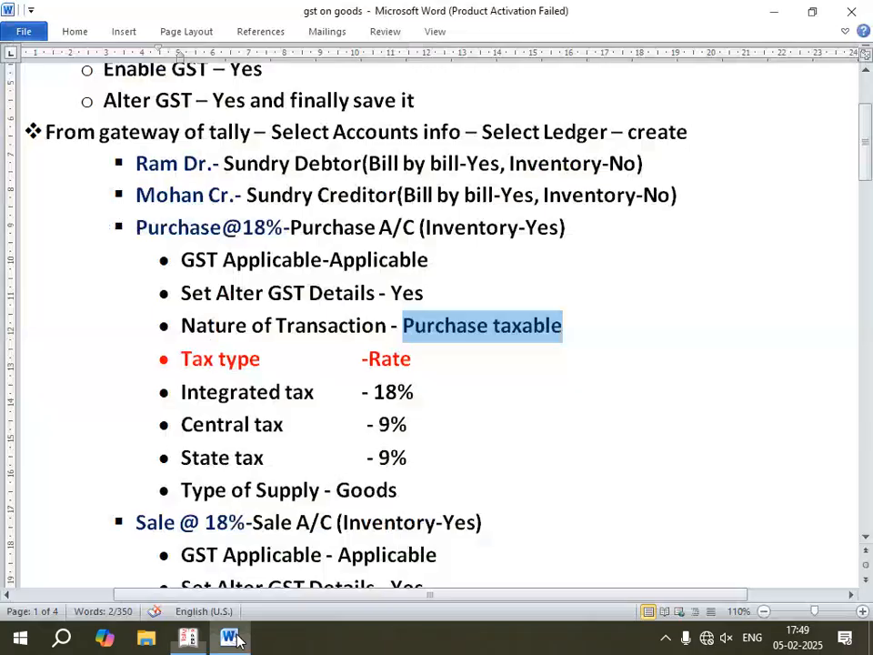
scroll(229, 482, down, 3)
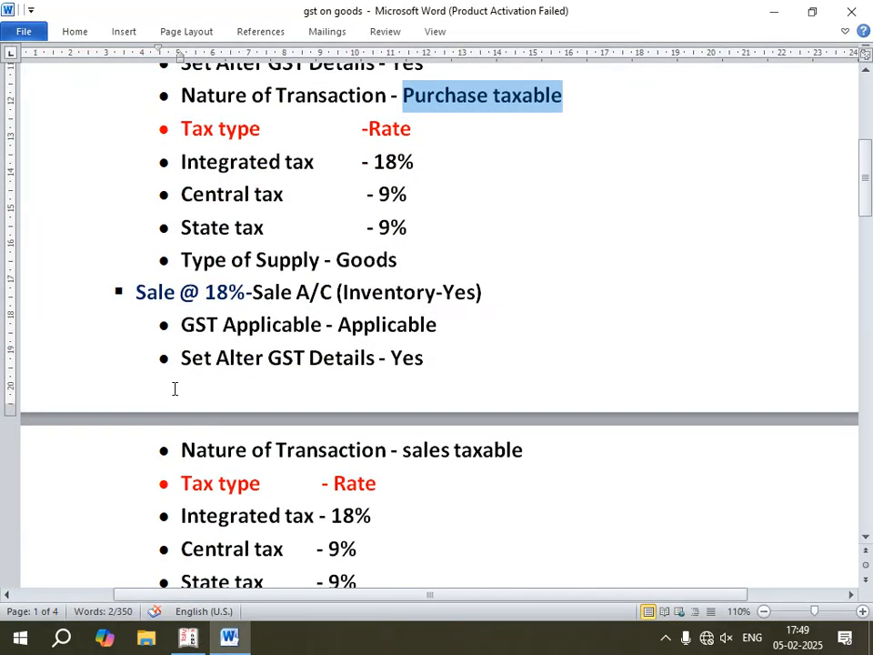
scroll(168, 309, down, 2)
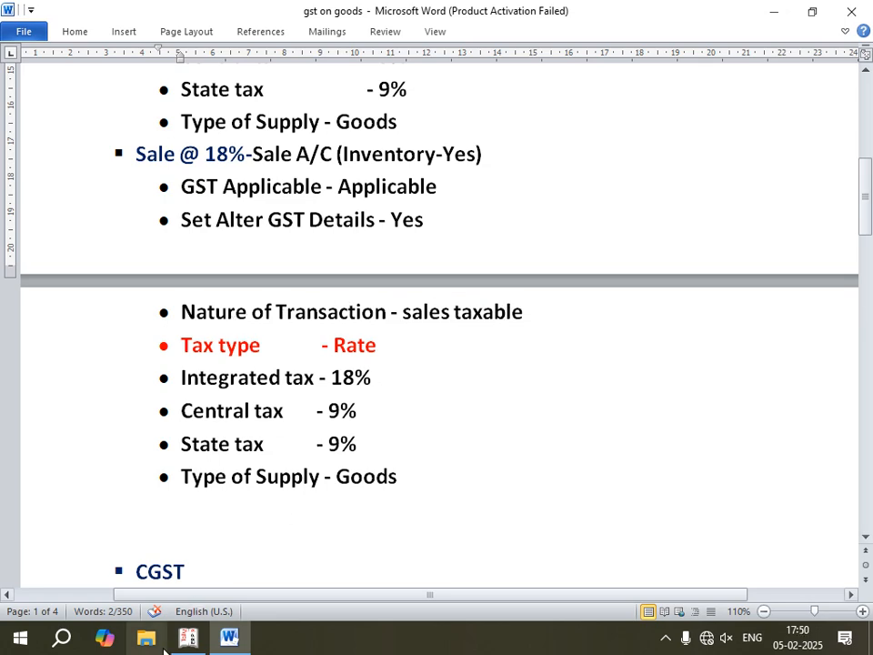
- Return to Tally.ERP 9, name the new ledger Sale@18% and group it under Sales Accounts
key(alt+Tab)
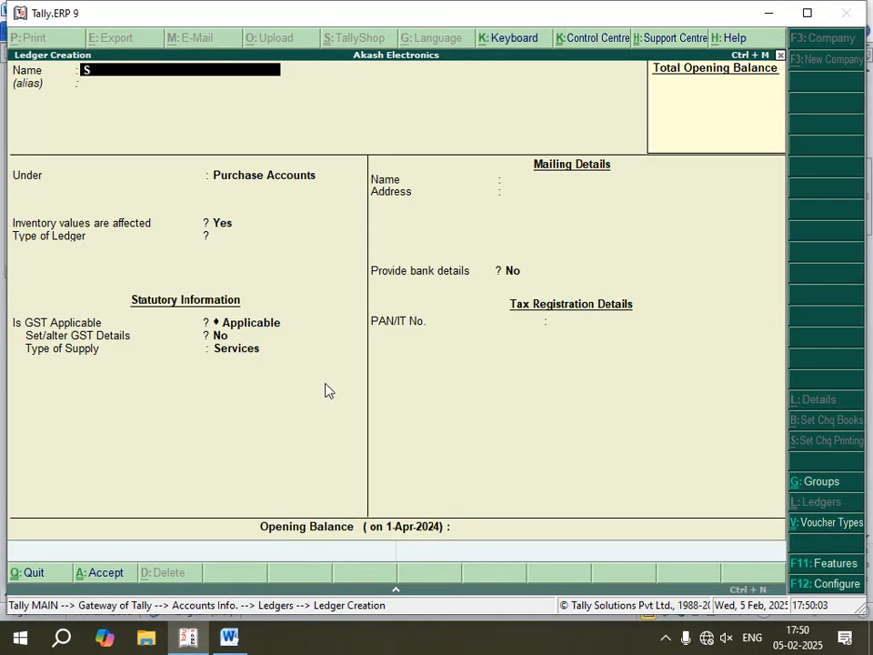
text(@)
key(Return)
key(Return)
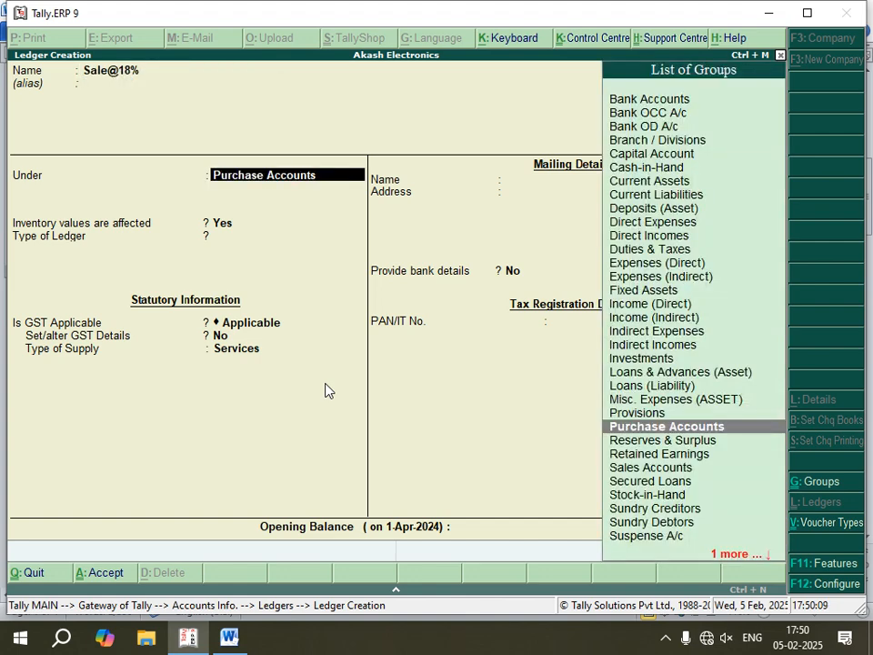
text(S)
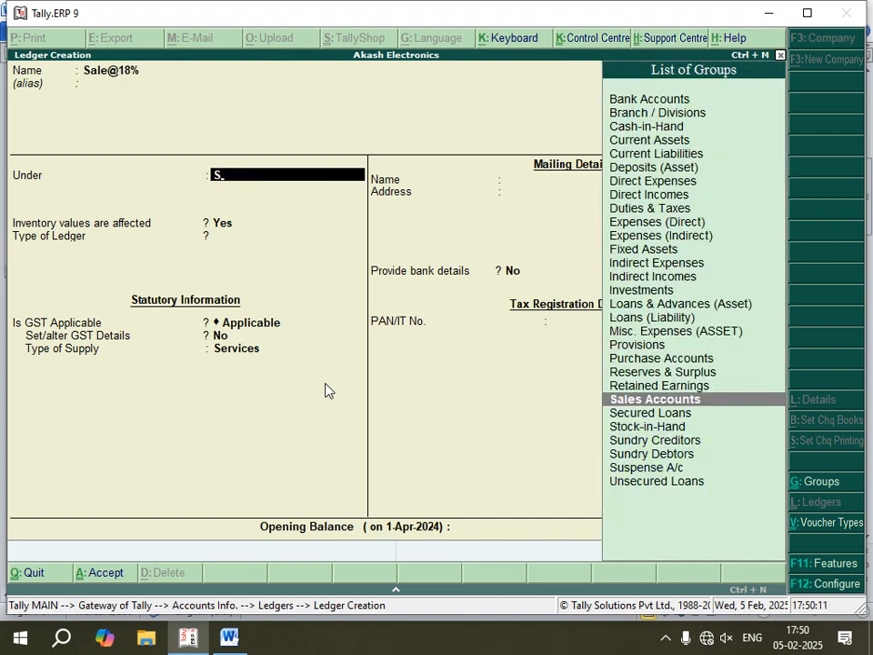
key(Return)
- Keep inventory values affected and GST applicable for Sale@18%, and enable Set/alter GST Details
key(Return)
key(Return)
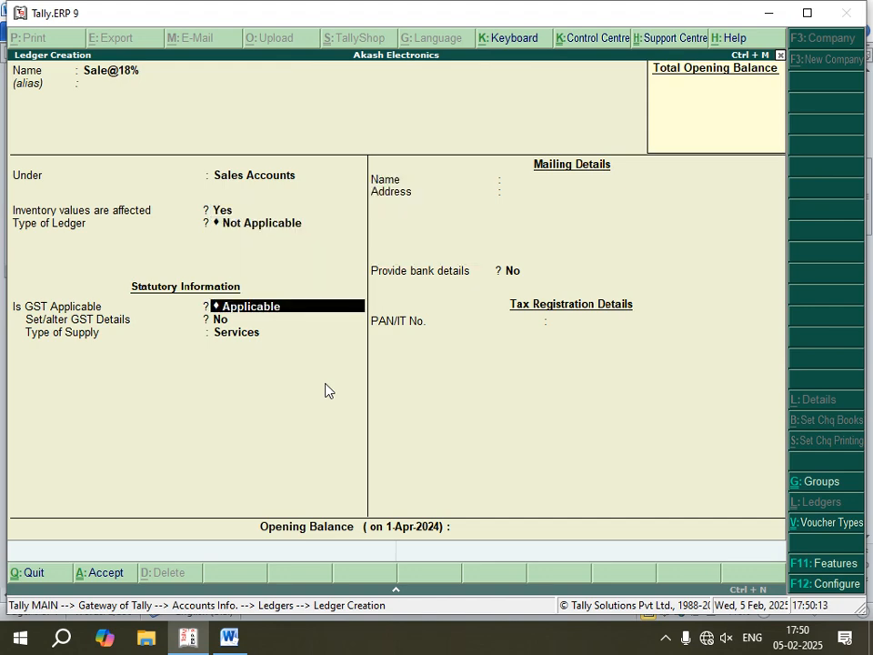
key(Return)
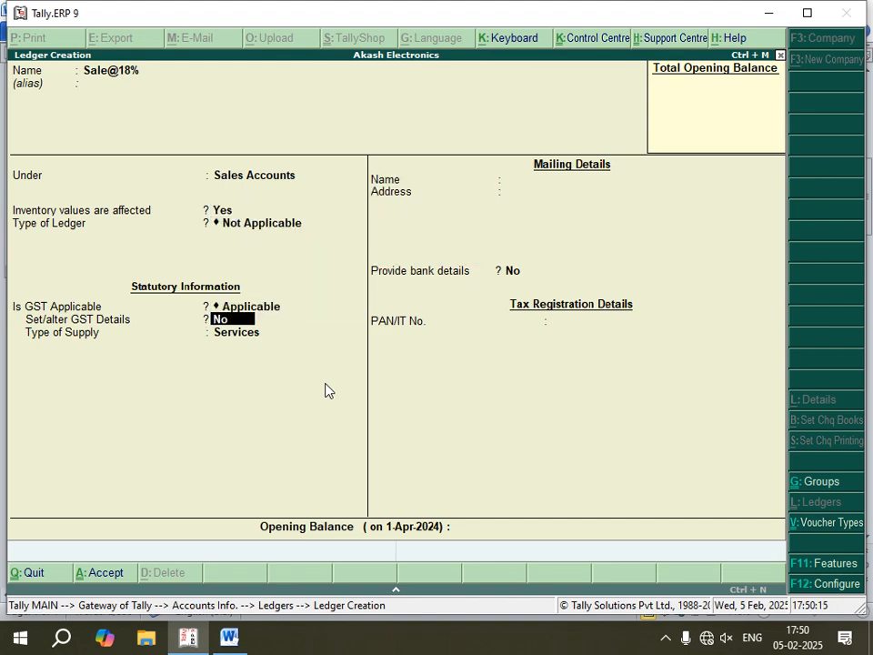
text(y)
key(Return)
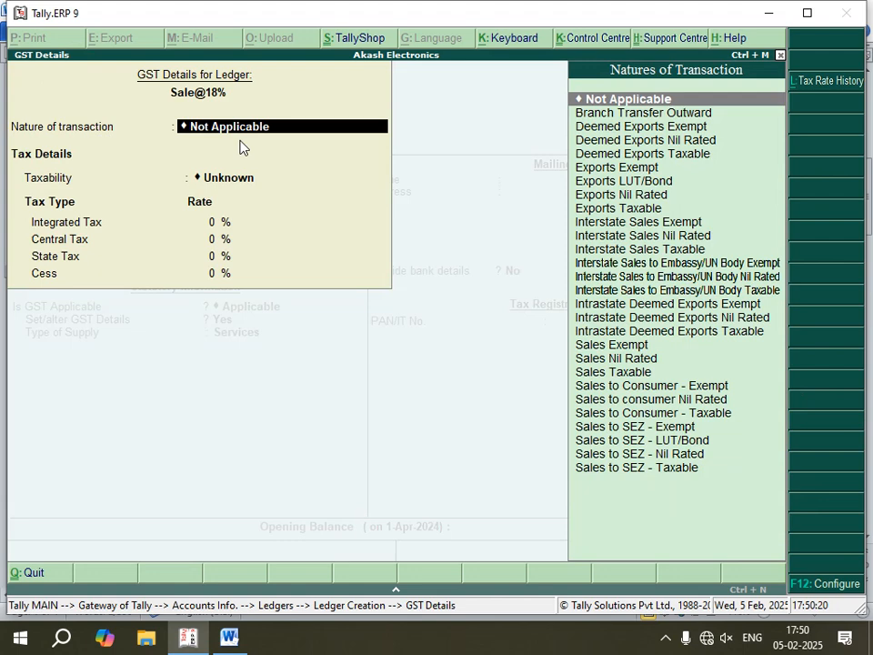
- Set the nature of transaction to Sales Taxable with an integrated tax rate of 18% and accept the GST details
text(Sal)
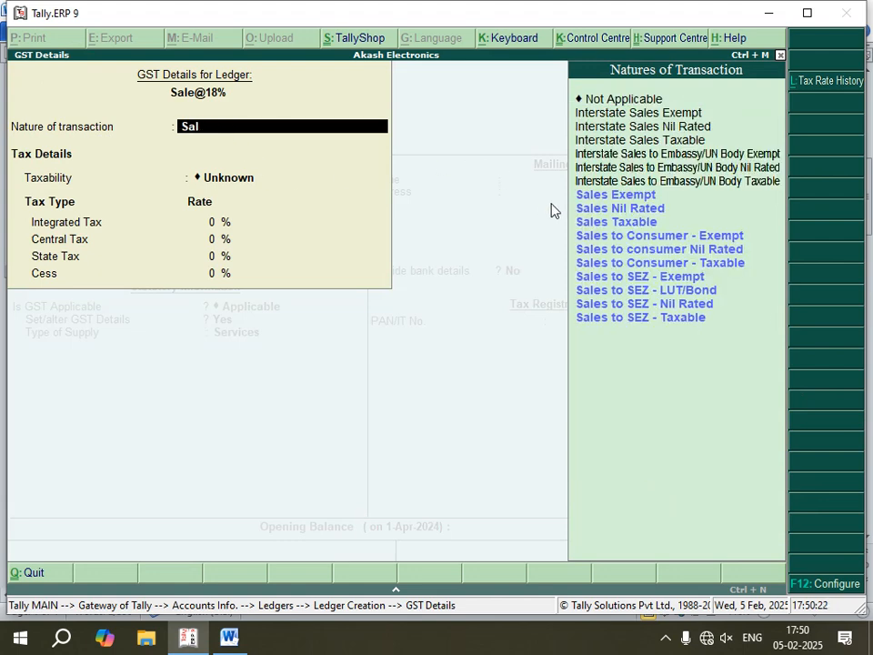
click(587, 228)
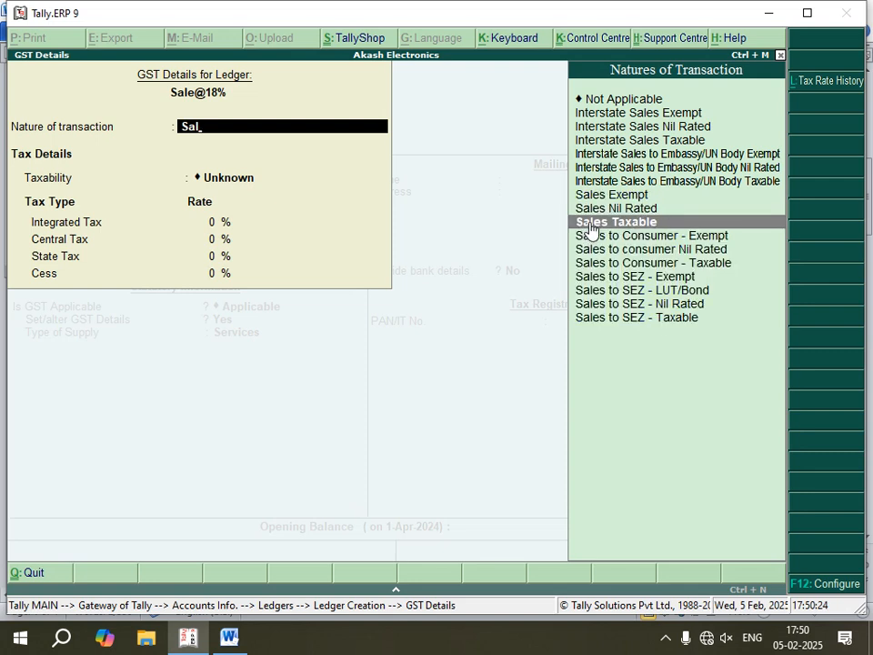
key(Return)
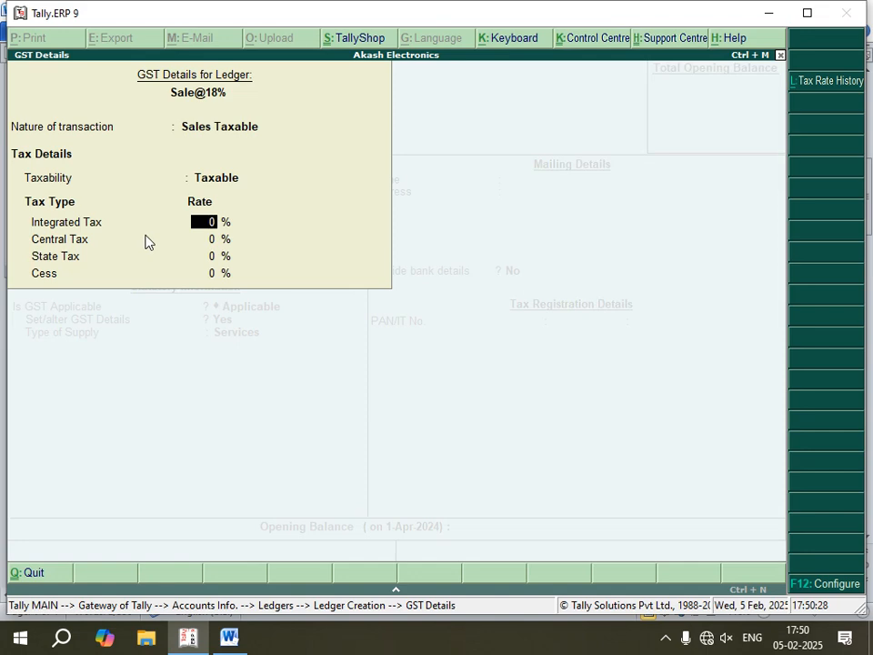
text(18)
key(Return)
key(Return)
key(Return)
key(Return)
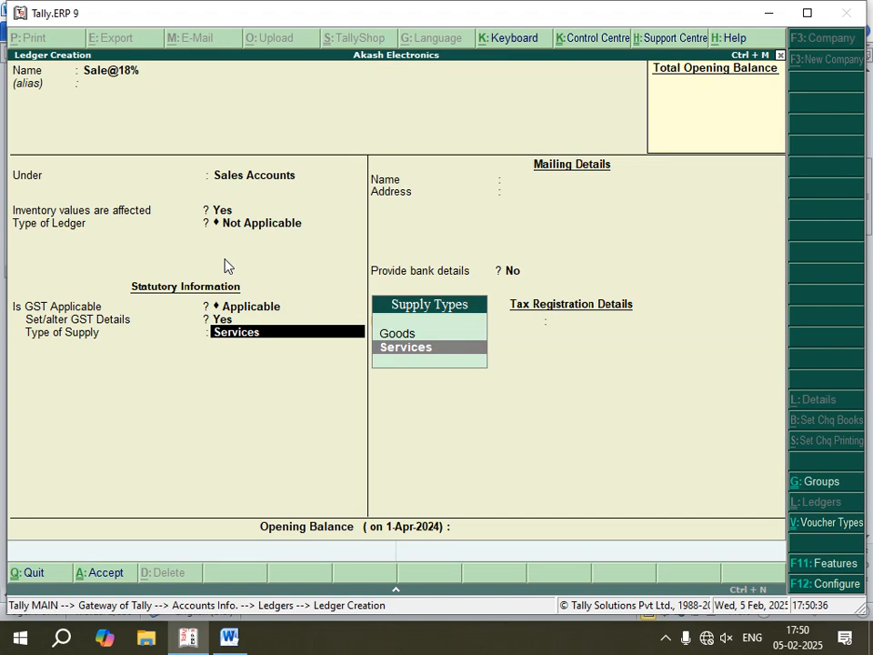
- Change the type of supply to Goods and save the Sale@18% ledger
key(Up)
key(Return)
key(Return)
key(Return)
key(Return)
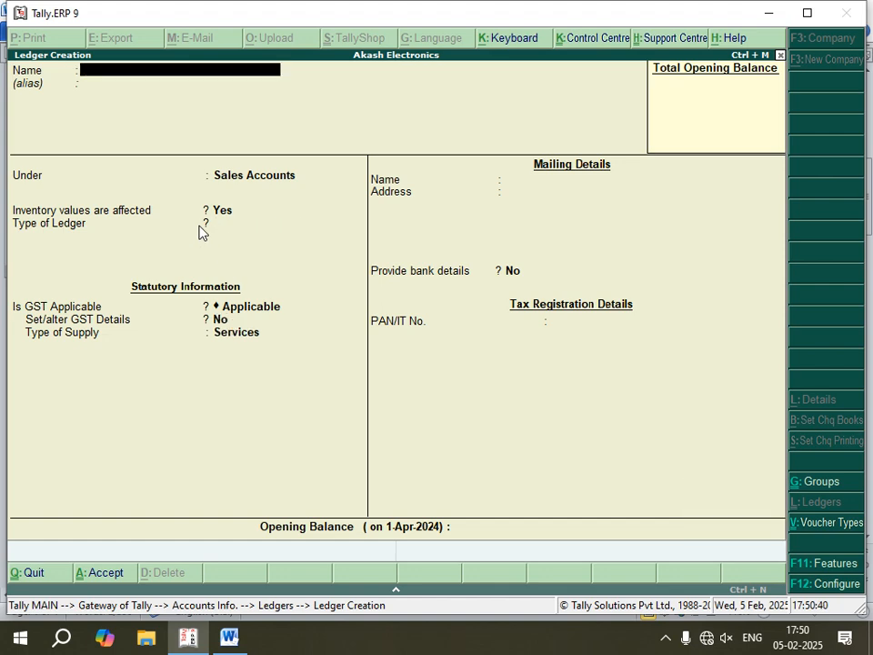
- Check the CGST section of the Word notes, and in Tally.ERP 9 name the new ledger Cgst@9% and group it under Duties & Taxes
click(229, 637)
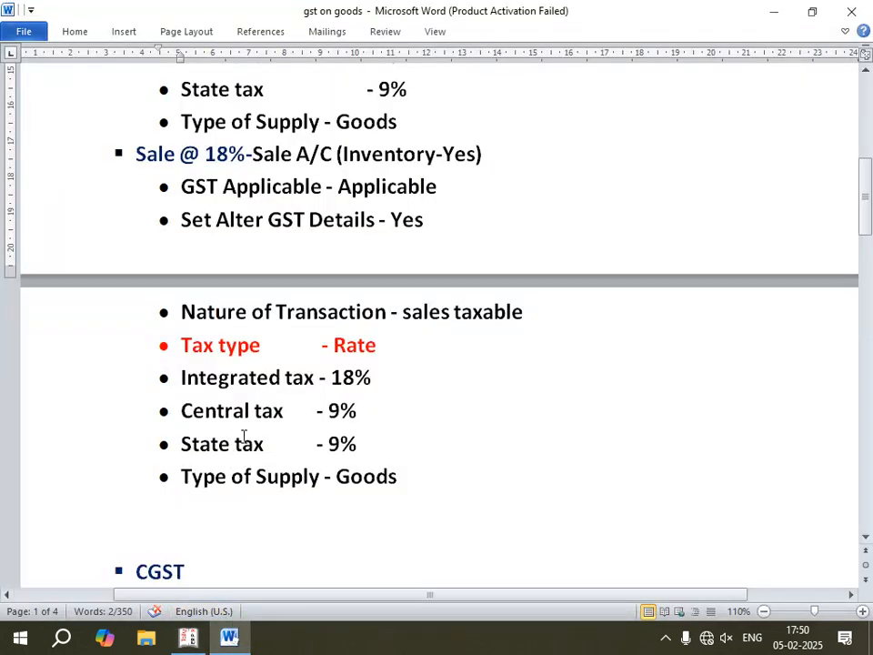
scroll(354, 482, down, 6)
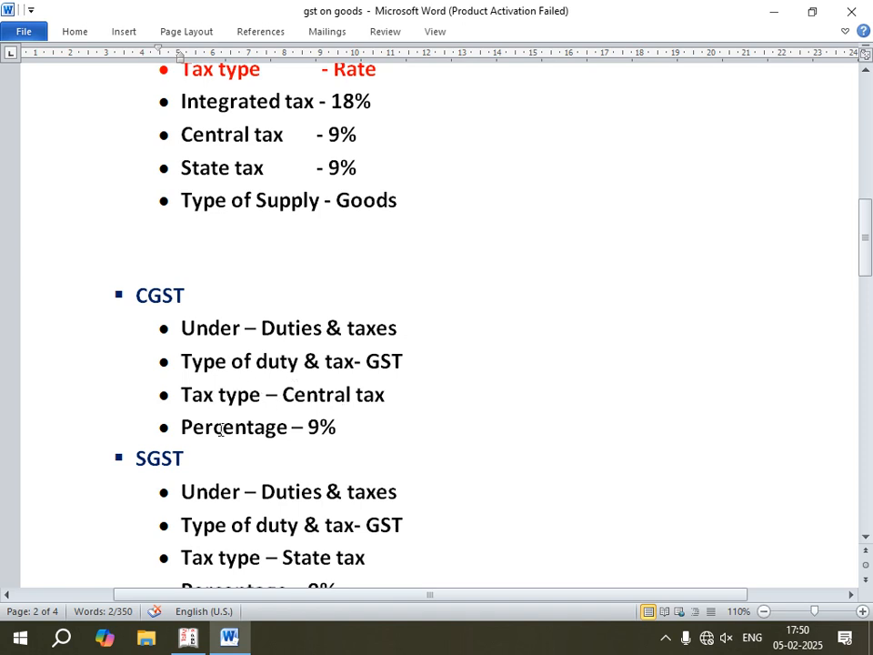
click(188, 637)
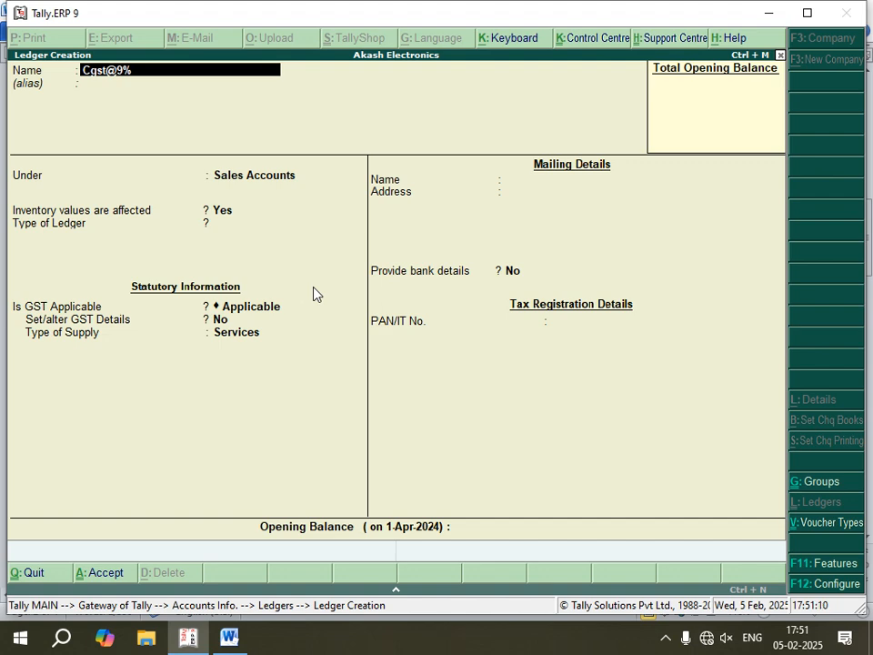
key(Return)
key(Return)
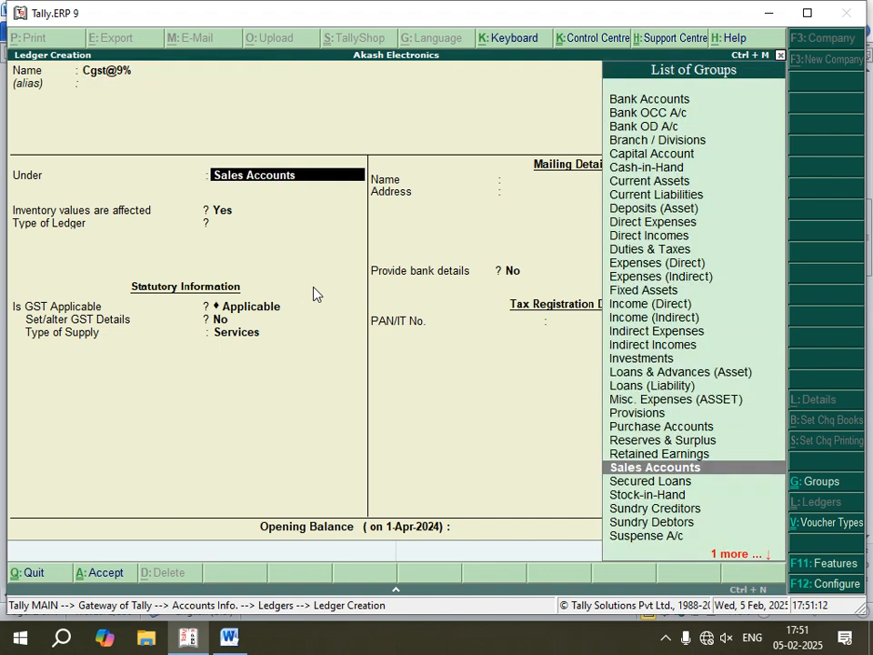
text(D)
key(Down)
key(Down)
key(Down)
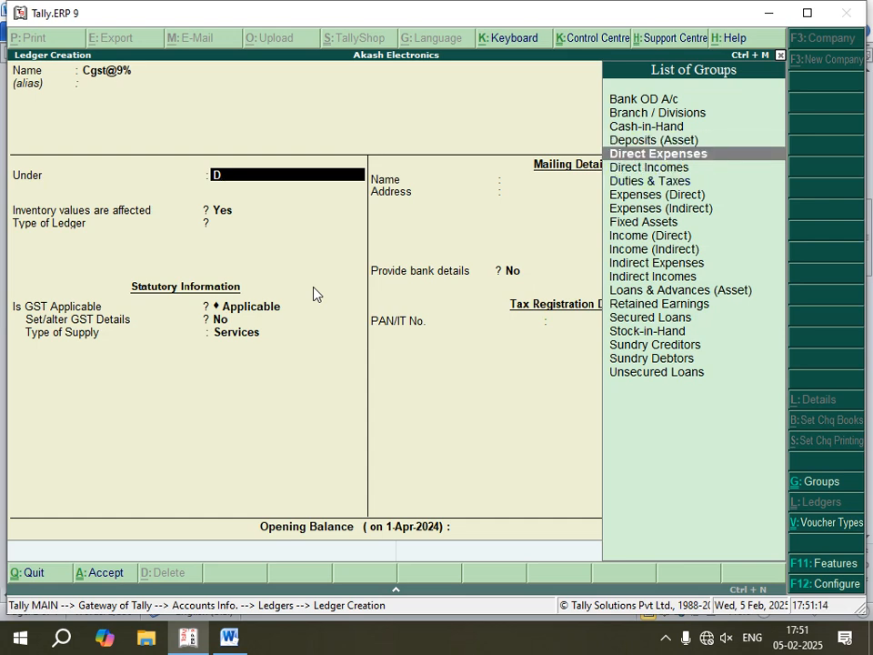
key(Return)
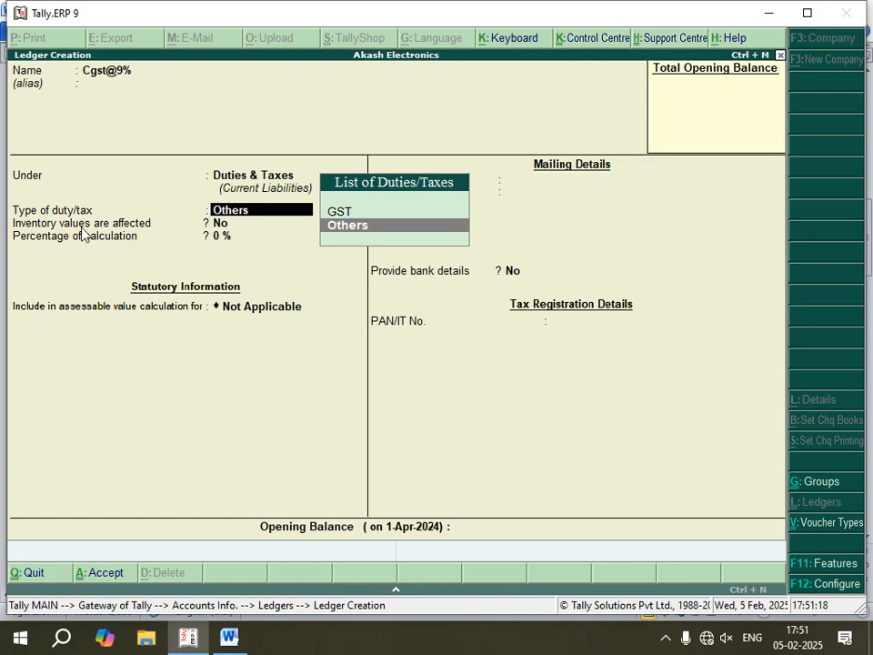
- Set Cgst@9% to duty type GST, tax type Central Tax, 9% calculation and rounding Not Applicable, and save the ledger
key(Up)
key(Return)
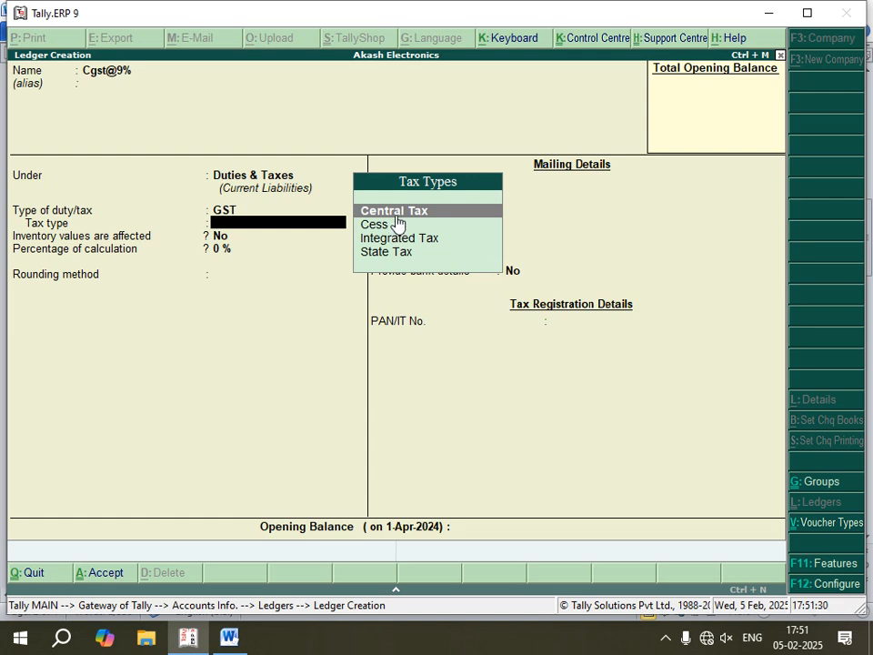
key(Return)
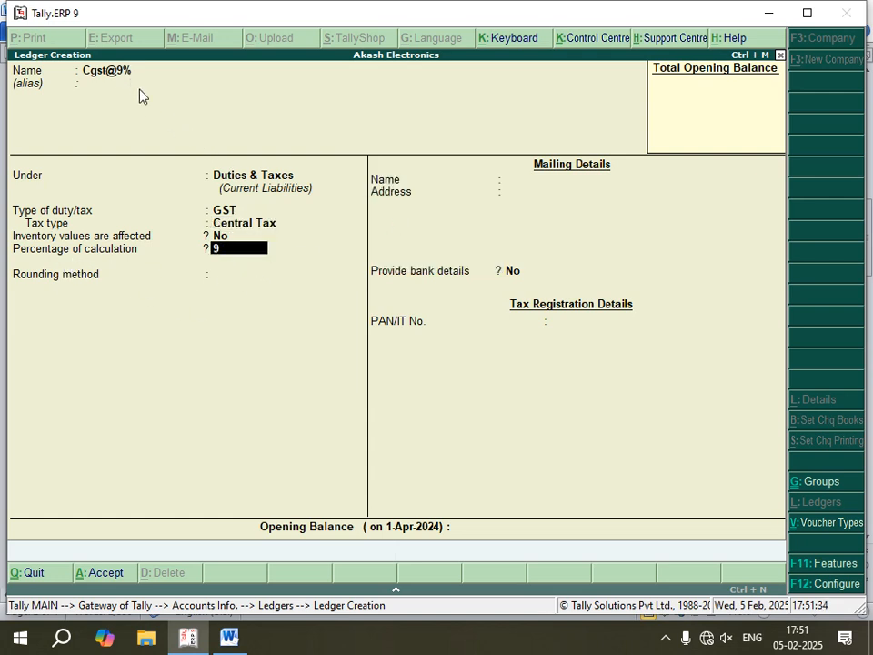
key(Return)
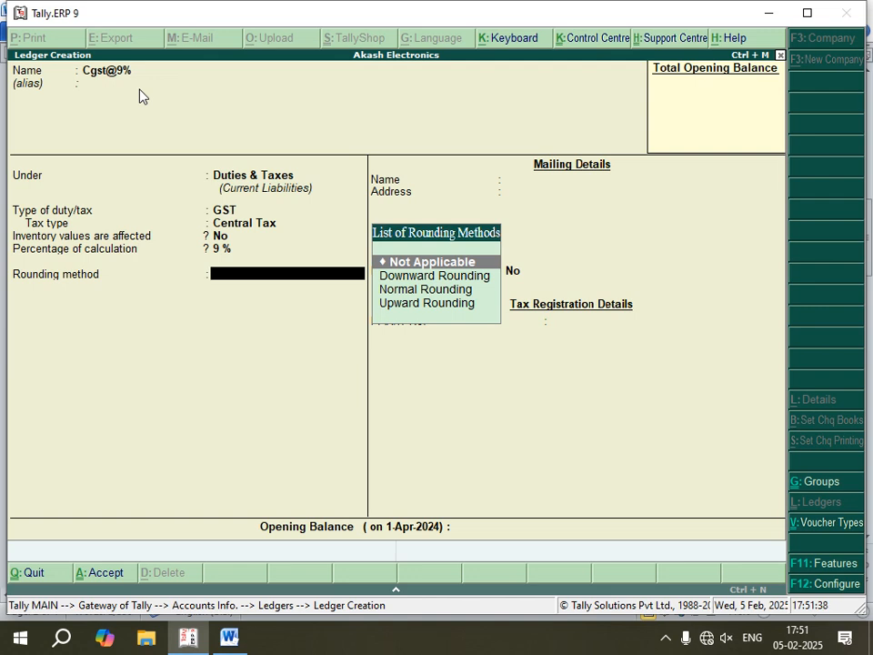
key(Return)
key(Return)
key(Return)
key(Return)
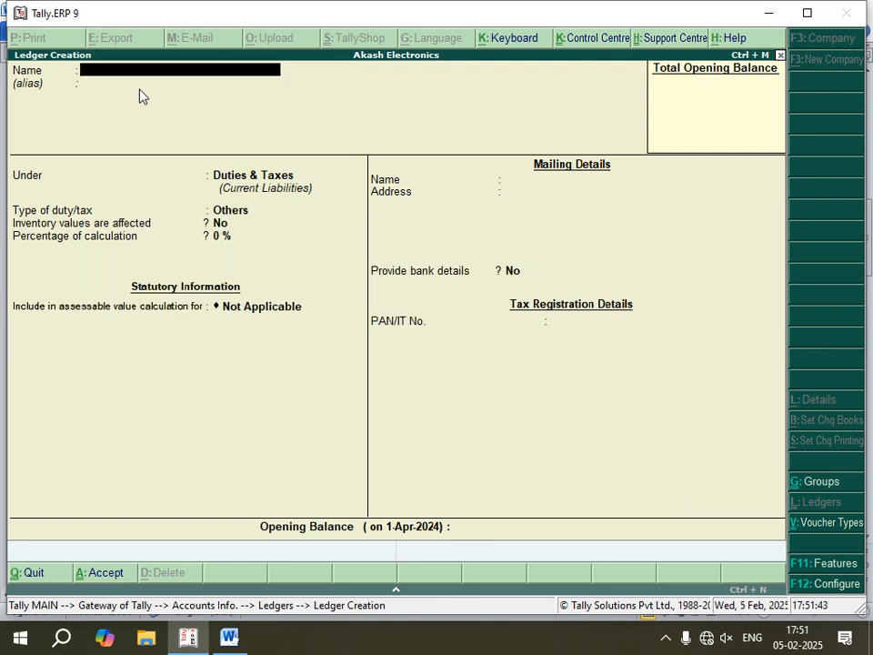
- Check the SGST section of the Word notes, and in Tally.ERP 9 name the next ledger Sgst@9% under Duties & Taxes
click(229, 637)
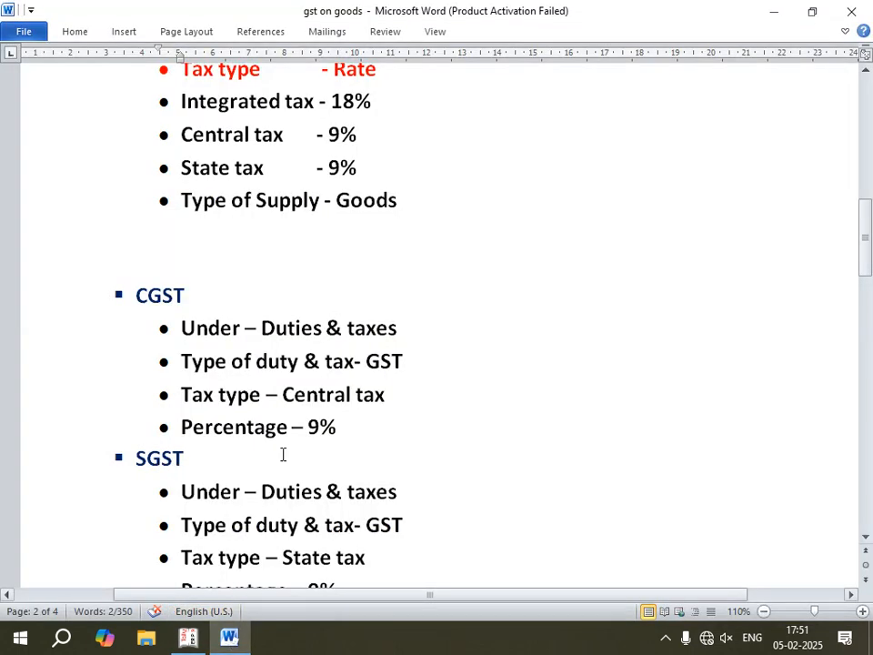
scroll(302, 356, down, 2)
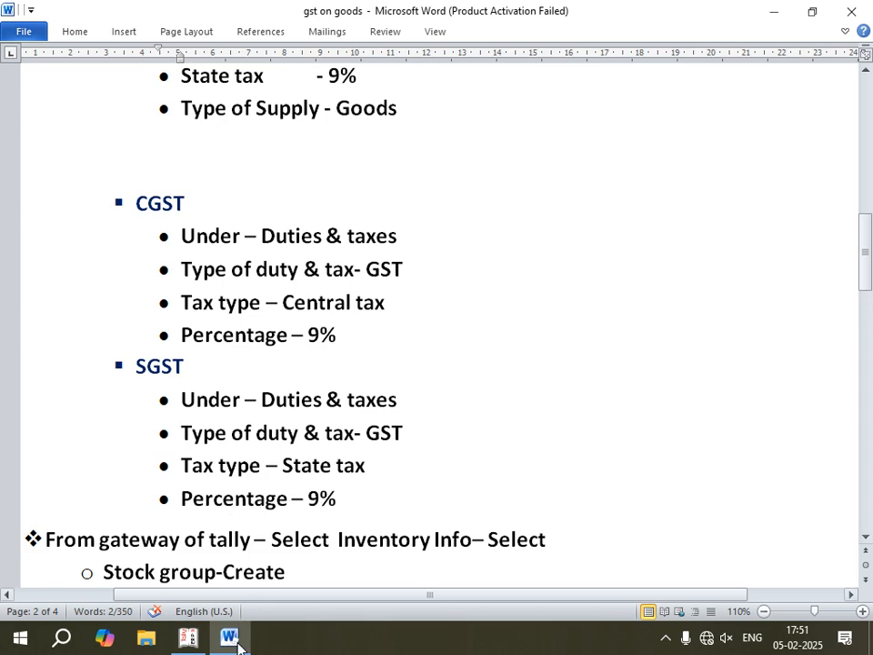
click(188, 637)
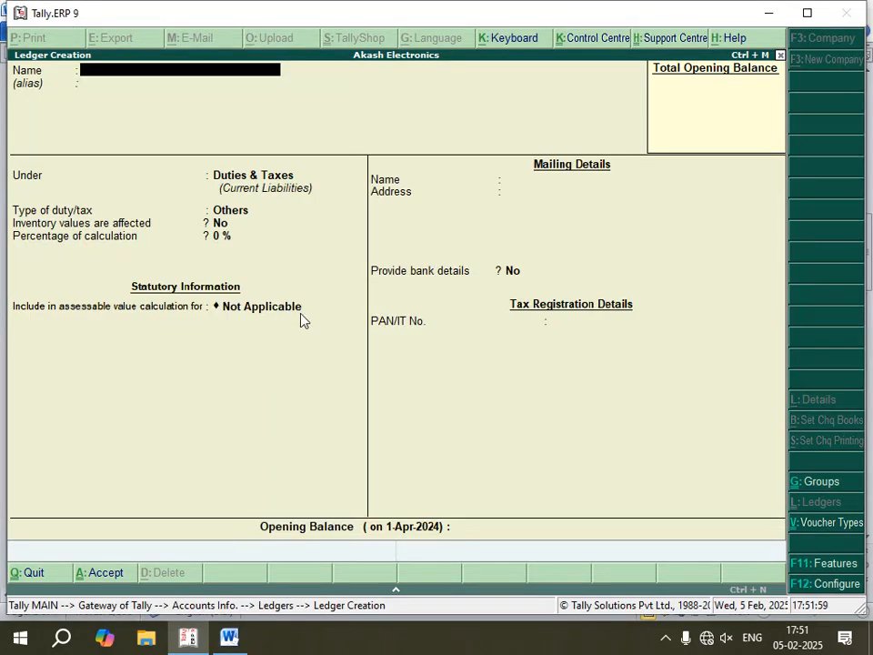
text(Sgst@9%)
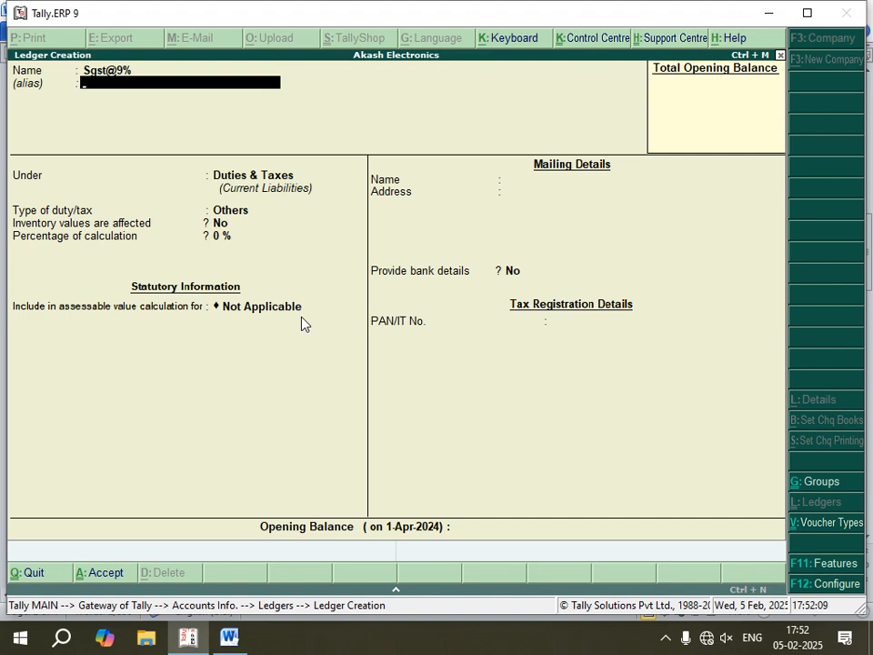
key(Return)
key(Return)
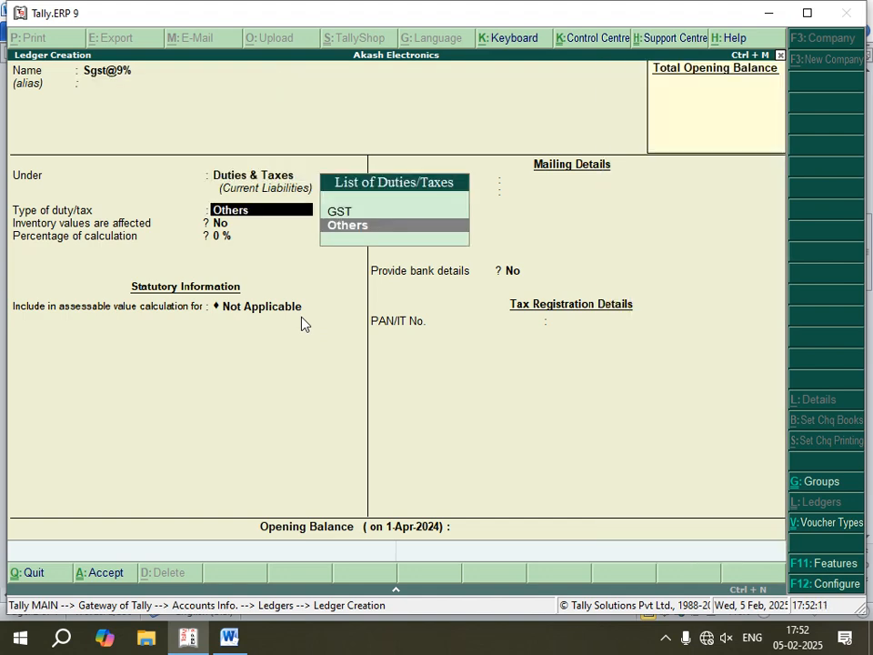
- Set the type of duty/tax of Sgst@9% to GST and its tax type to State Tax
key(Up)
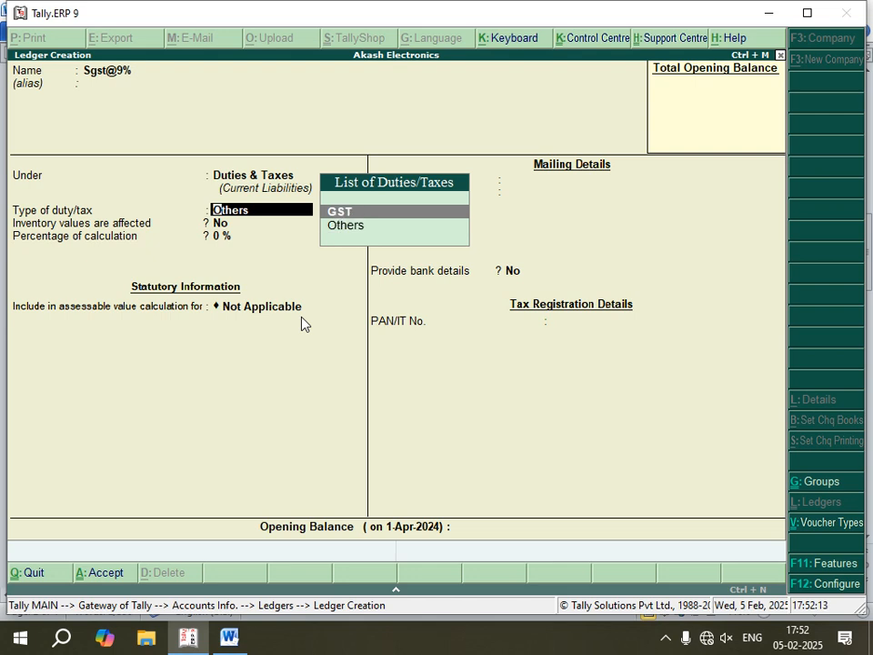
key(Return)
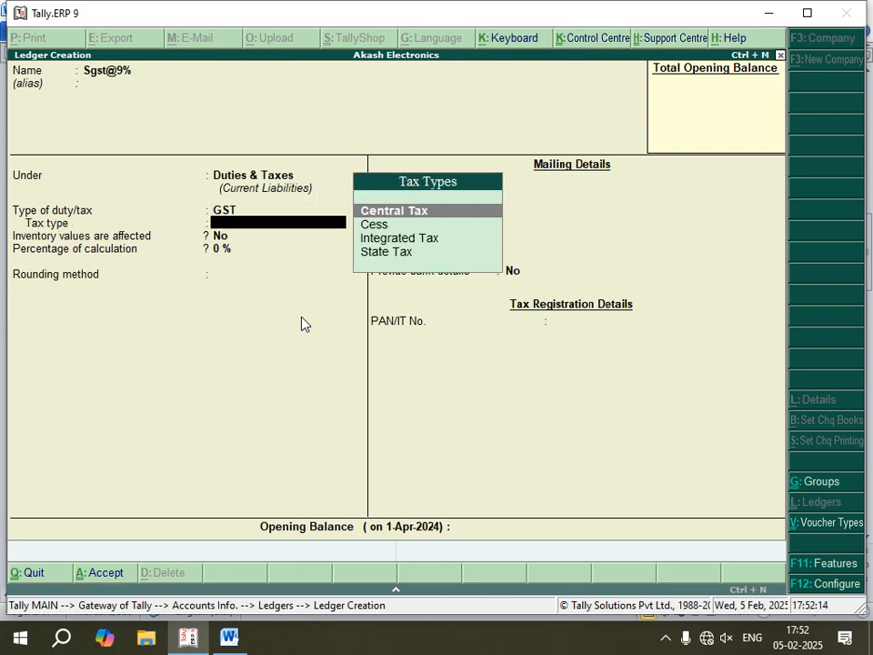
key(Down)
key(Down)
key(Down)
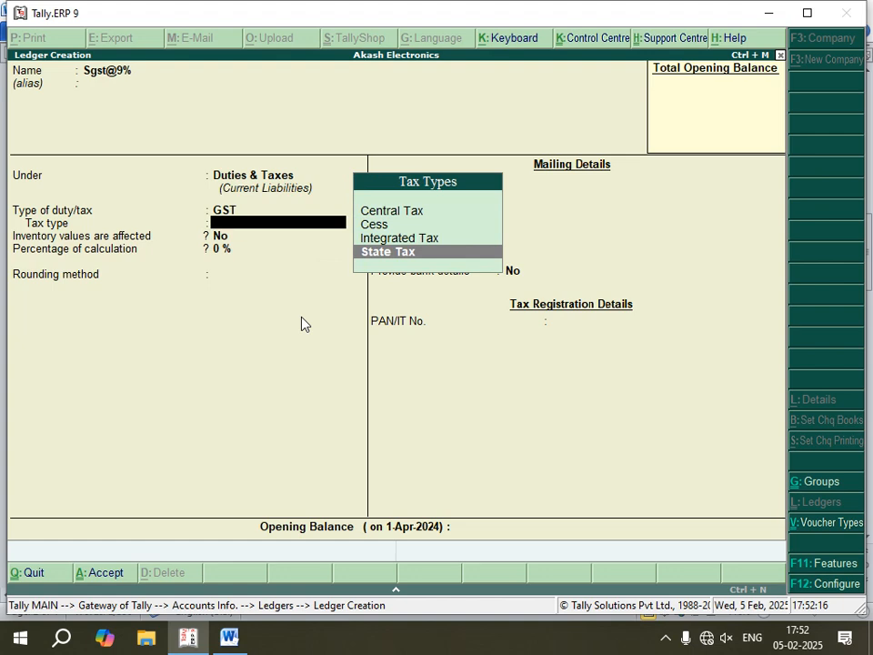
key(Return)
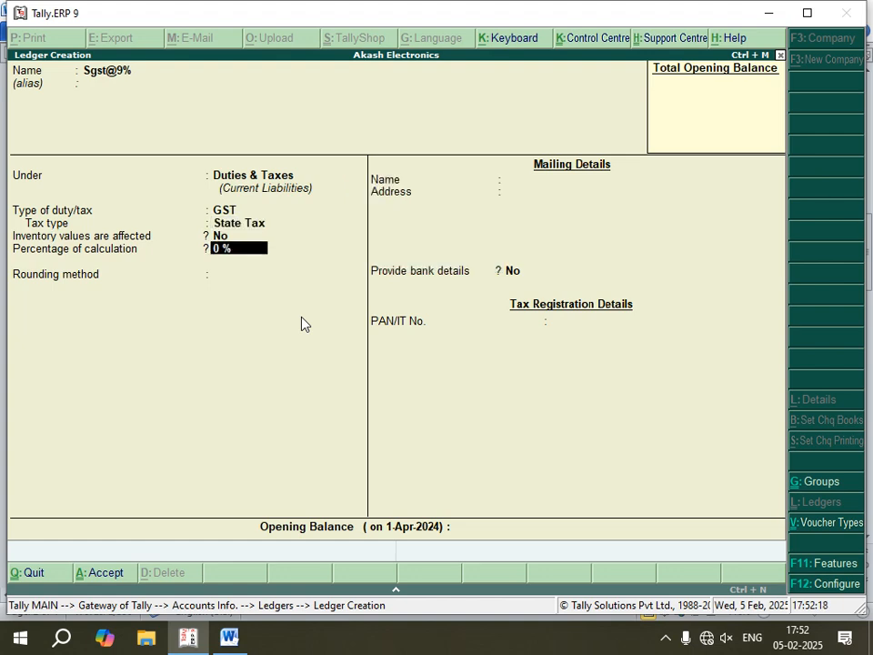
- Set the percentage of calculation to 9% with rounding Not Applicable, and save the Sgst@9% ledger
text(9)
key(Return)
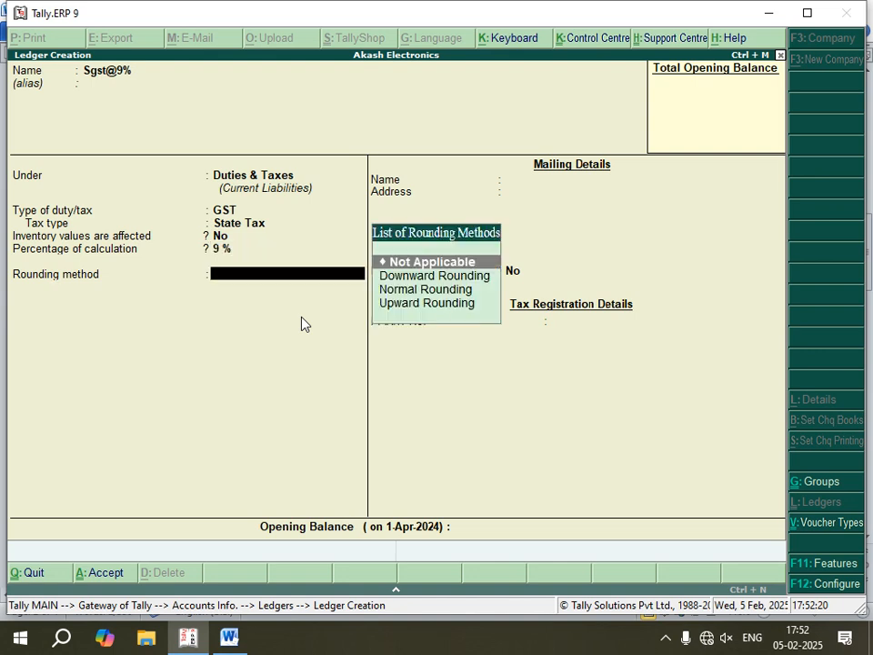
key(Return)
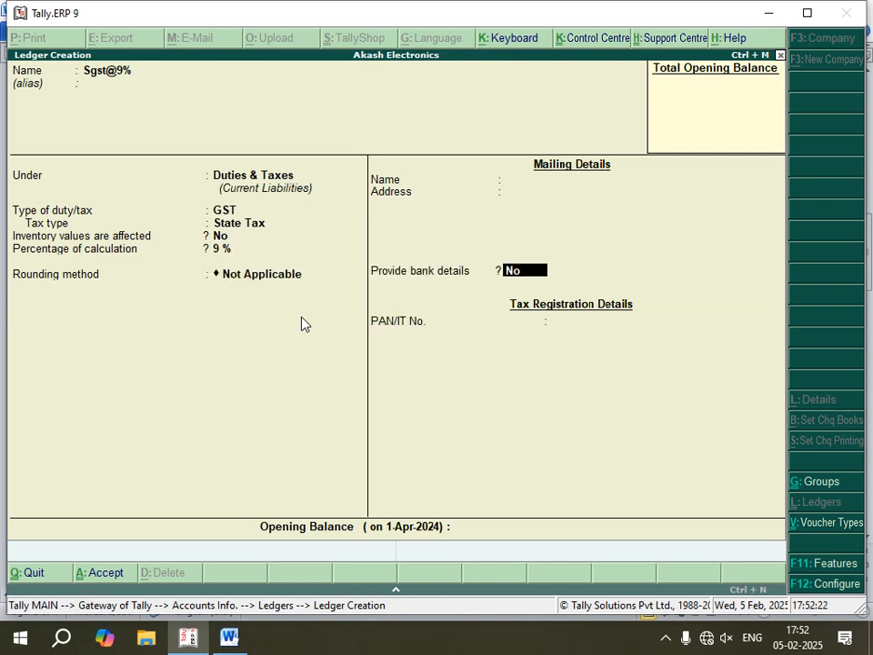
key(Return)
key(Return)
key(Return)
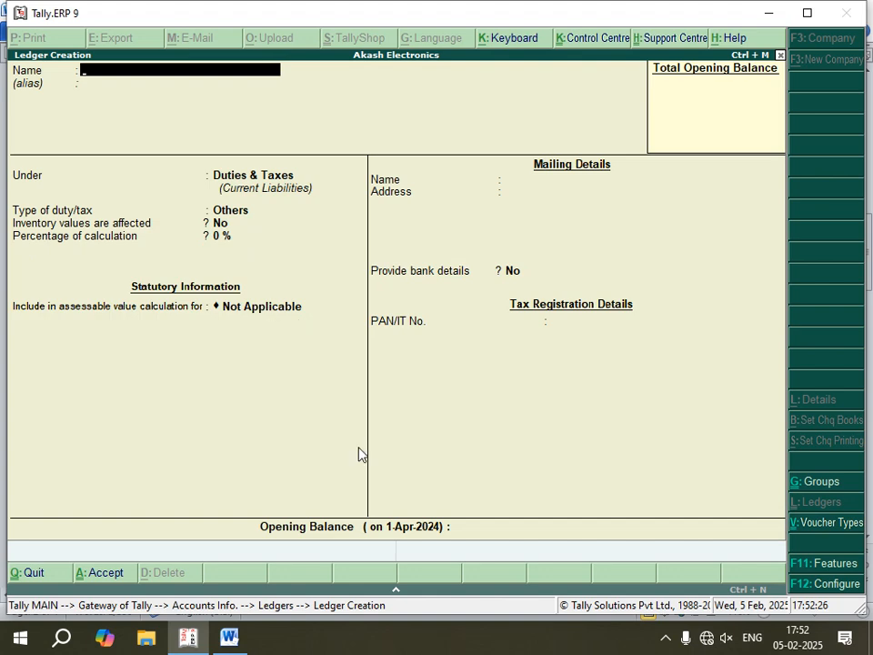
- Switch to the Word notes and read the Inventory Info section on the stock group, unit of measure and stock items
click(230, 636)
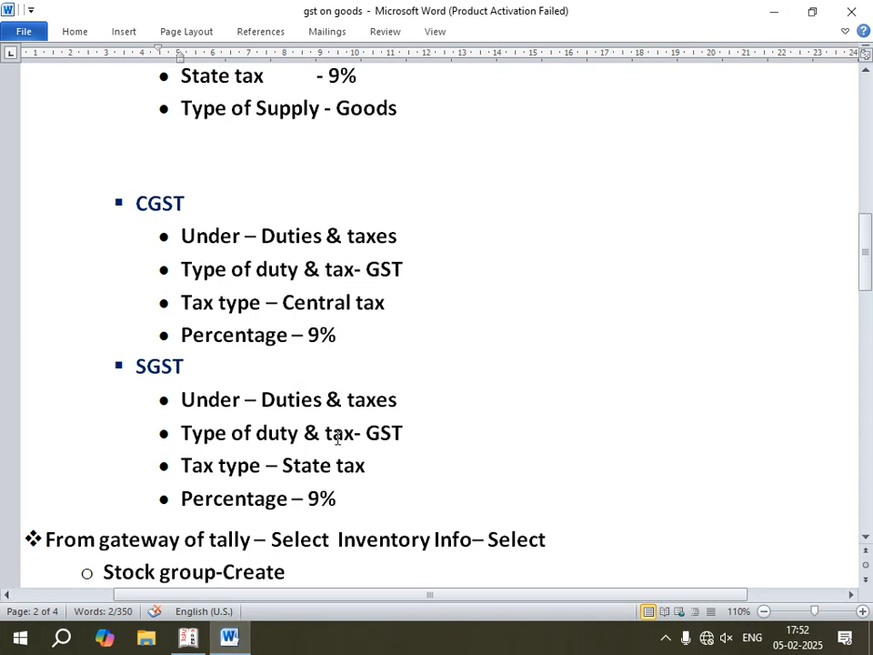
scroll(337, 435, down, 3)
scroll(182, 427, down, 3)
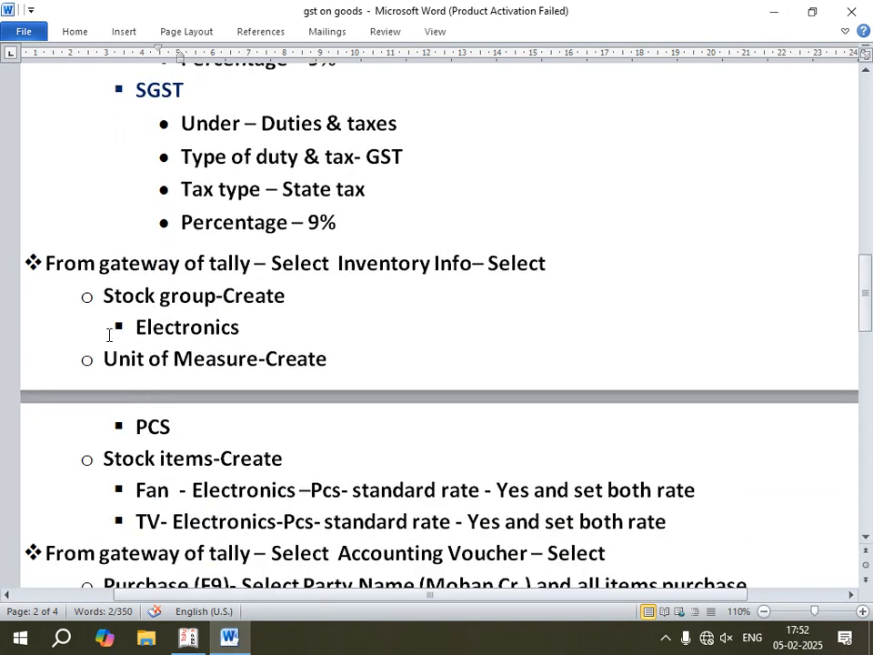
scroll(104, 319, down, 2)
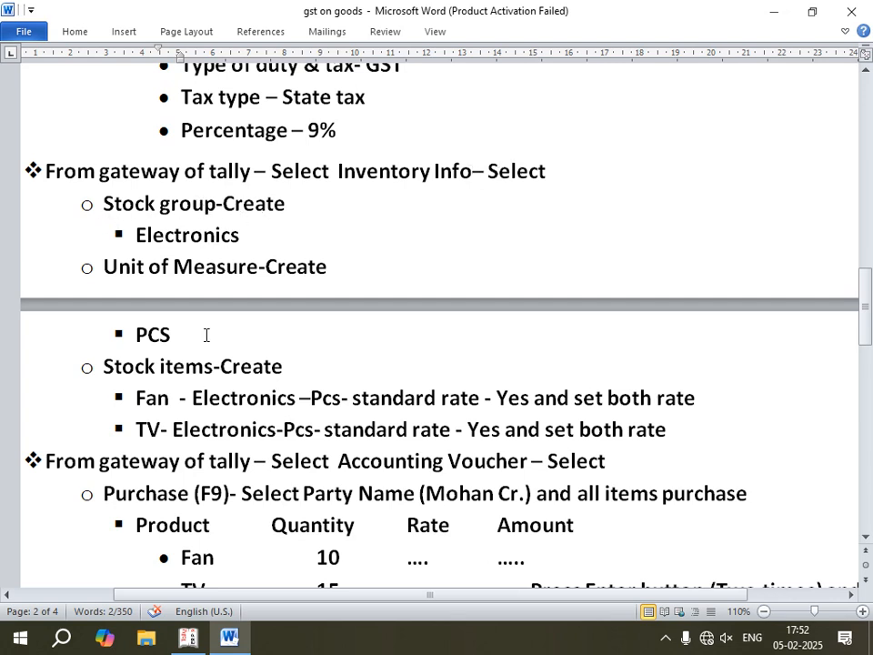
- Return to Tally.ERP 9, leave ledger creation and open the creation form for a single stock group in Inventory Info
click(187, 637)
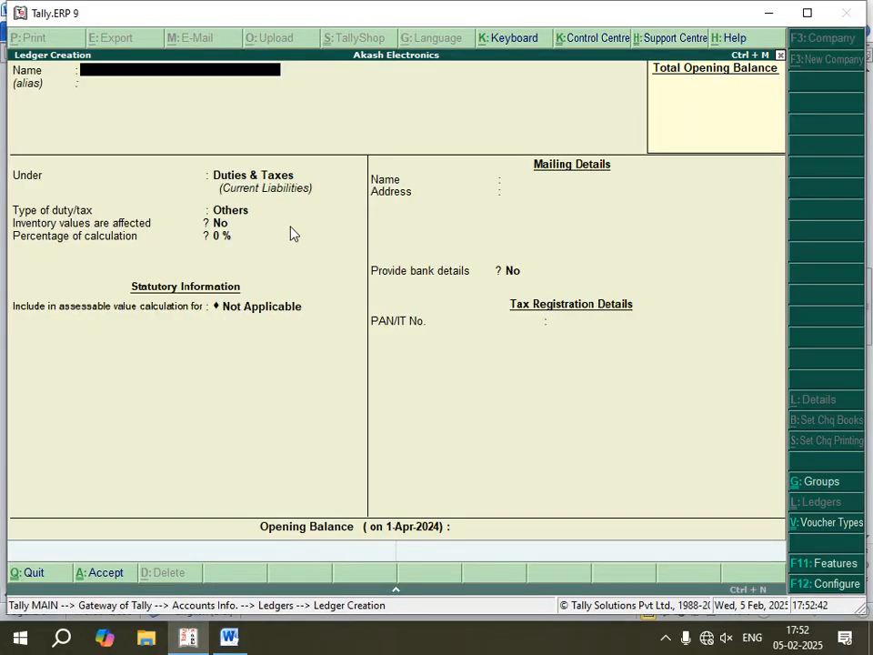
key(Escape)
key(y)
key(Escape)
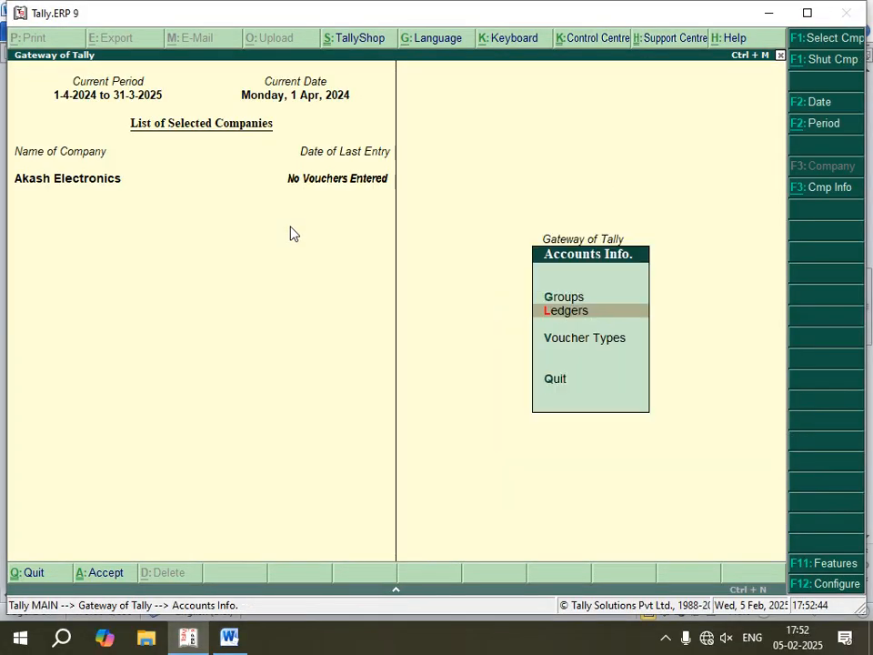
key(Escape)
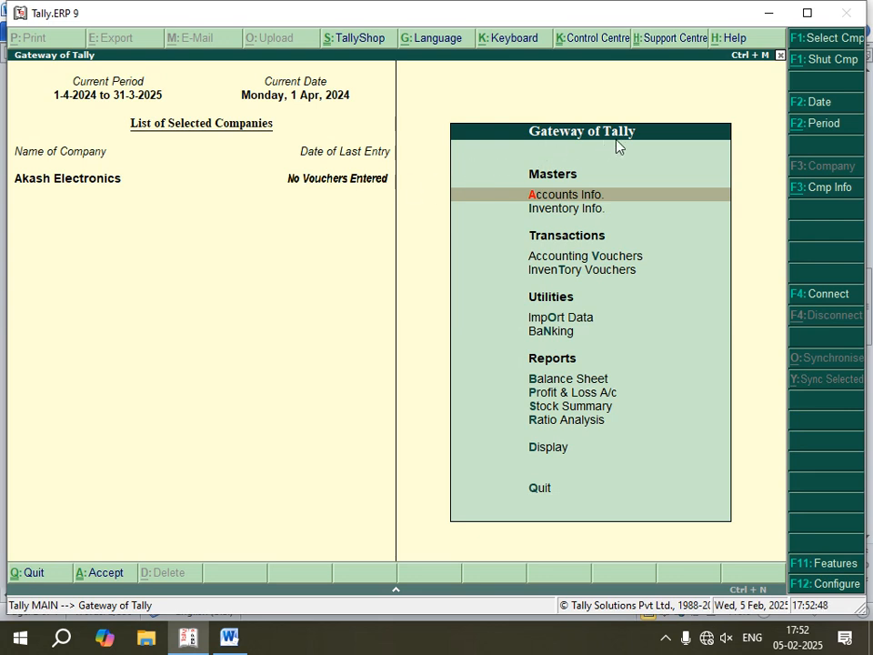
key(Down)
key(Return)
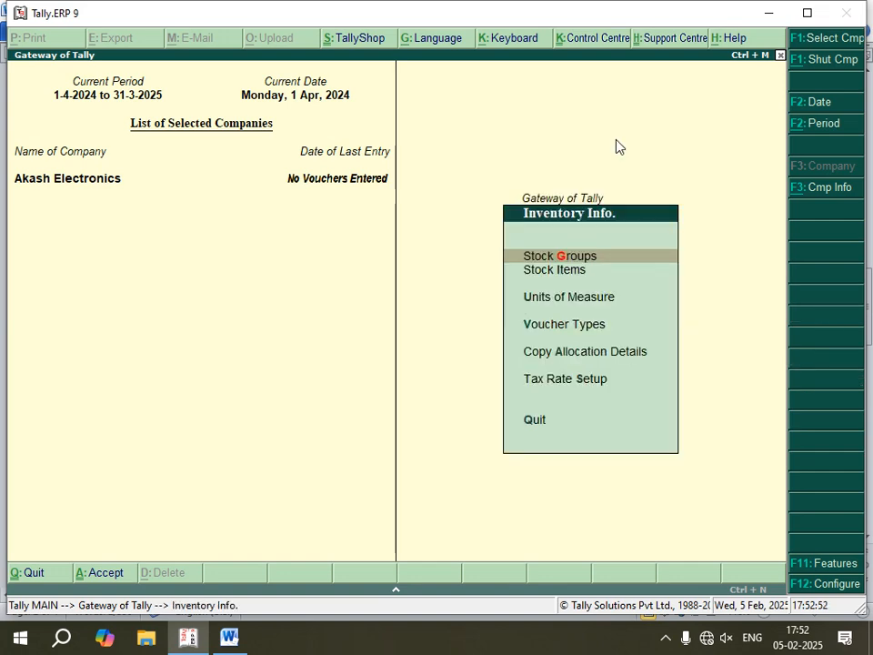
key(Return)
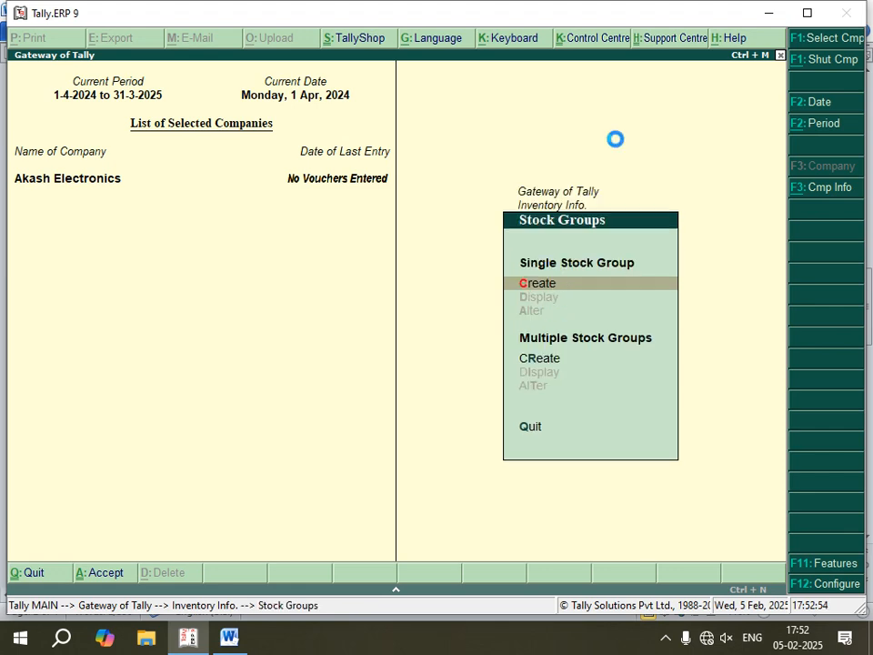
key(Return)
- Check the stock group name in the Word notes, and in Tally.ERP 9 create the stock group Electronics under Primary
click(229, 637)
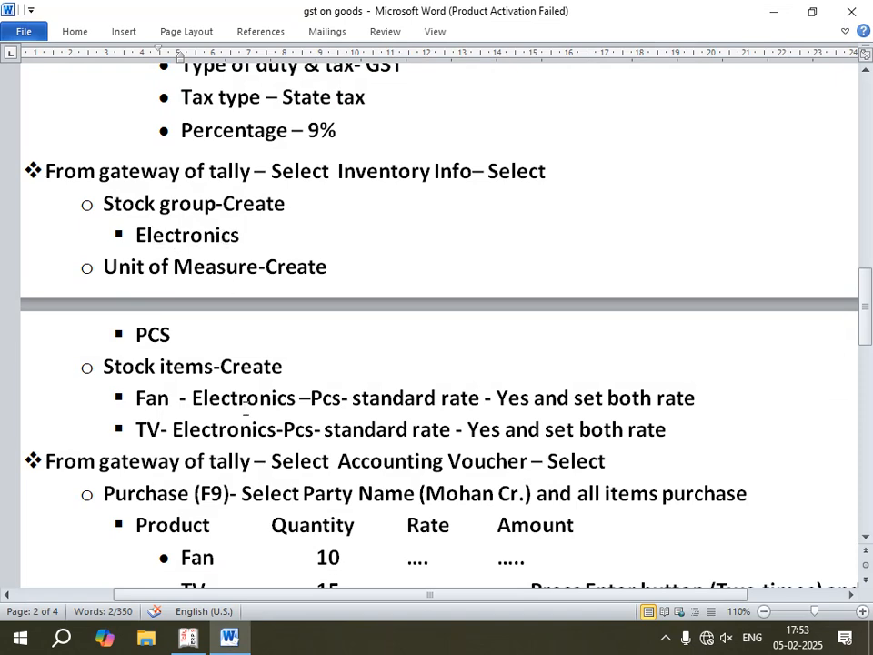
click(188, 636)
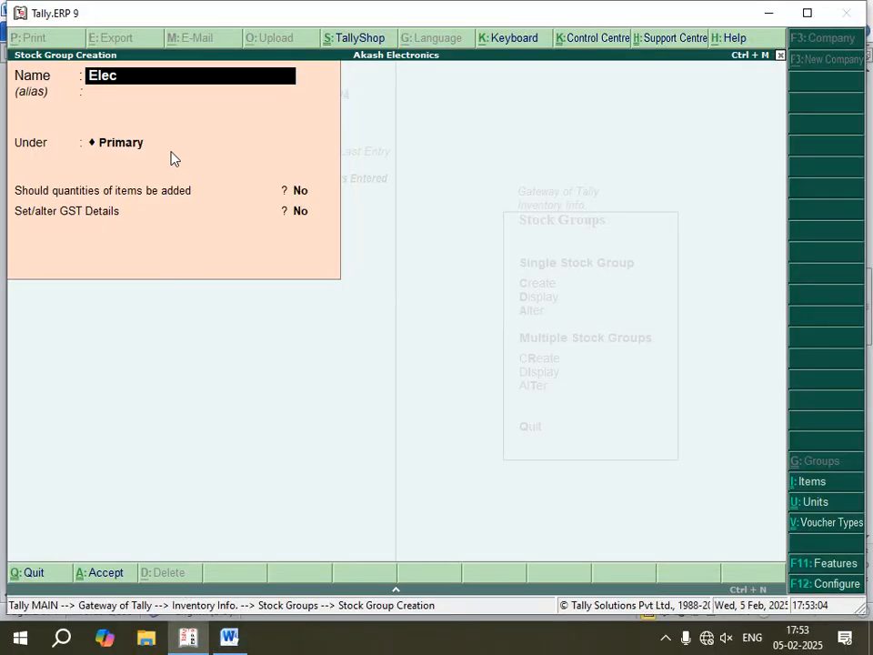
text(Electronics)
key(Return)
key(Return)
key(Return)
key(Return)
key(Return)
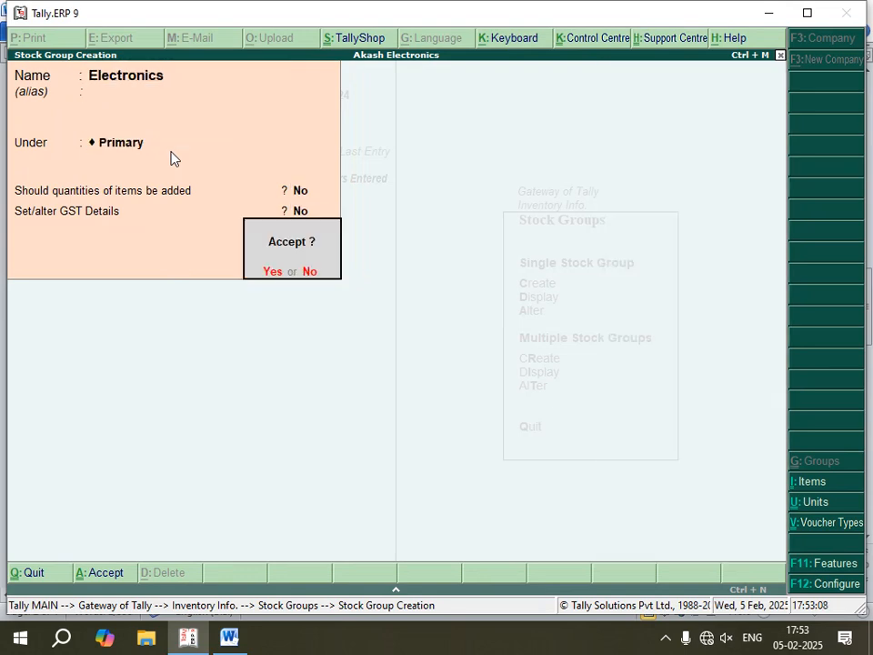
key(y)
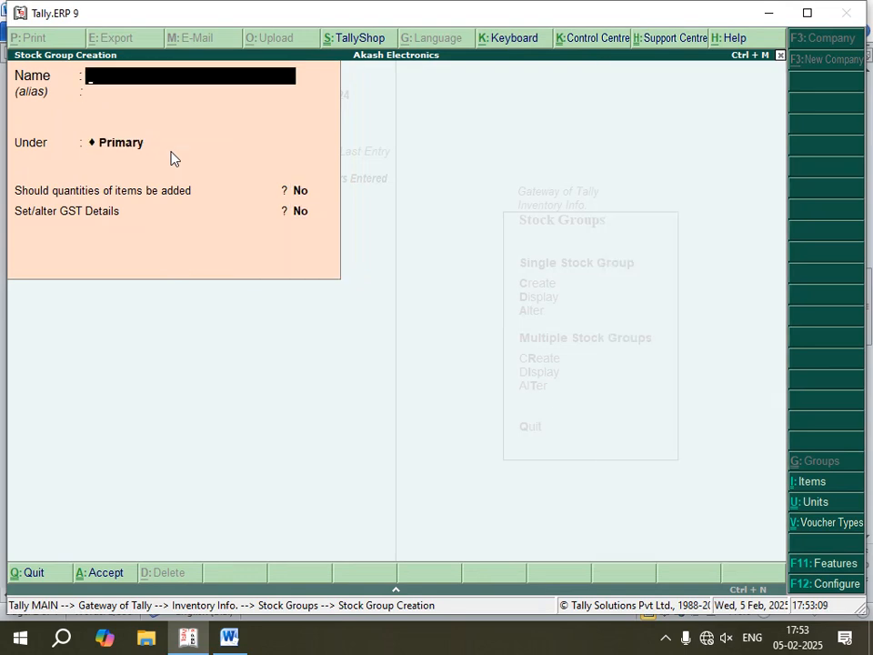
- Check the unit name in the Word notes, and in Tally.ERP 9 leave stock group creation and open the unit creation form
click(229, 637)
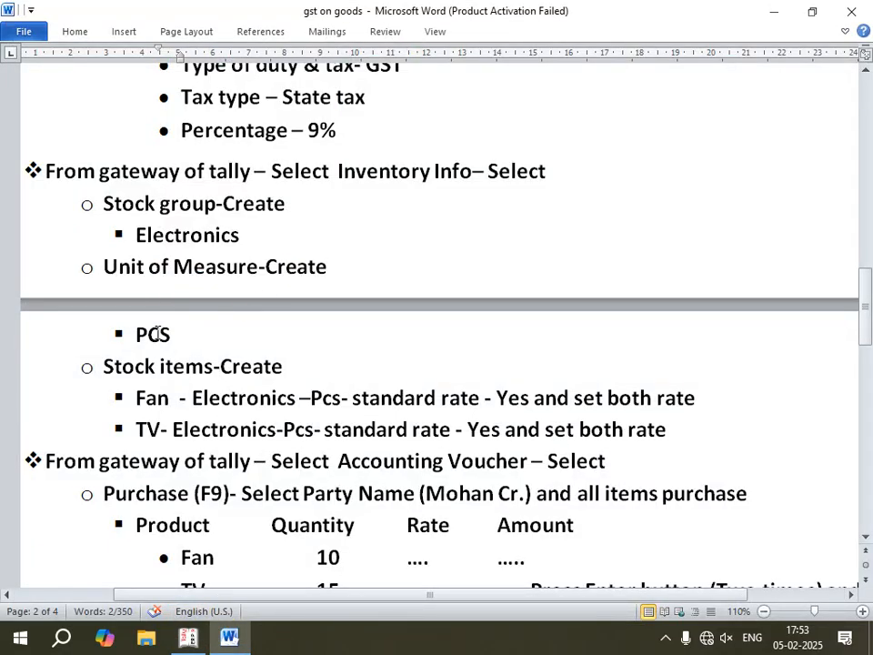
click(188, 636)
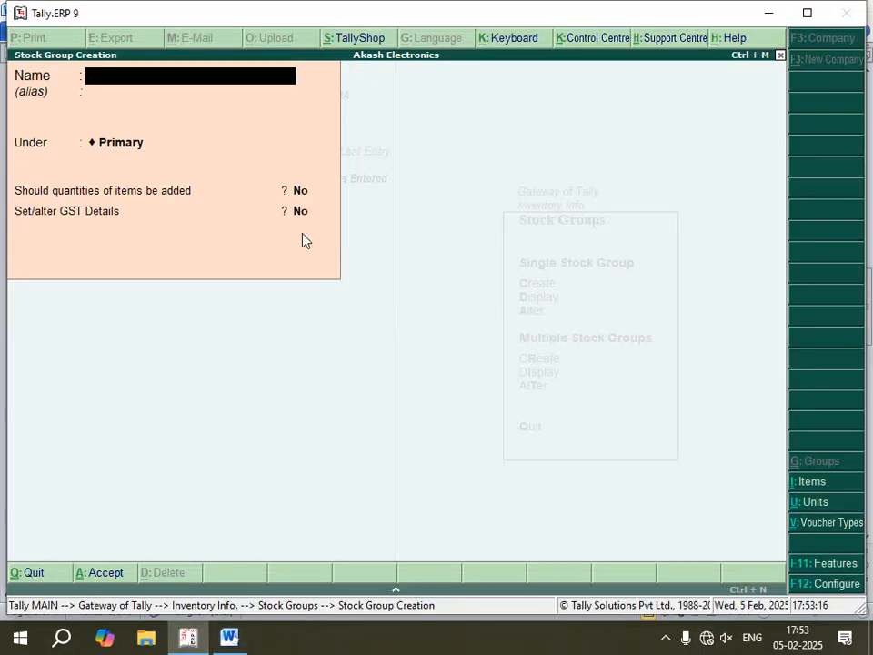
key(Escape)
key(Return)
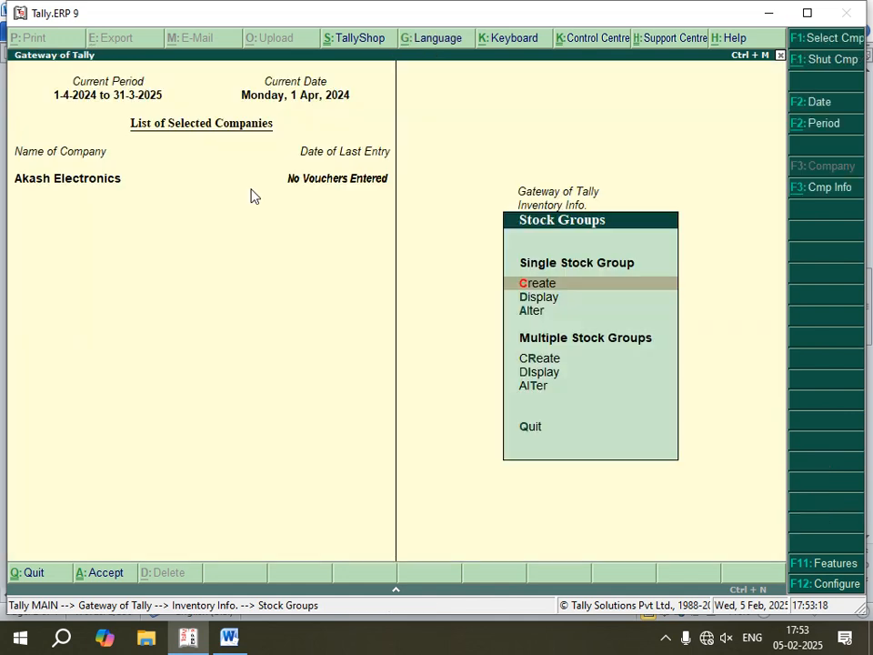
key(Escape)
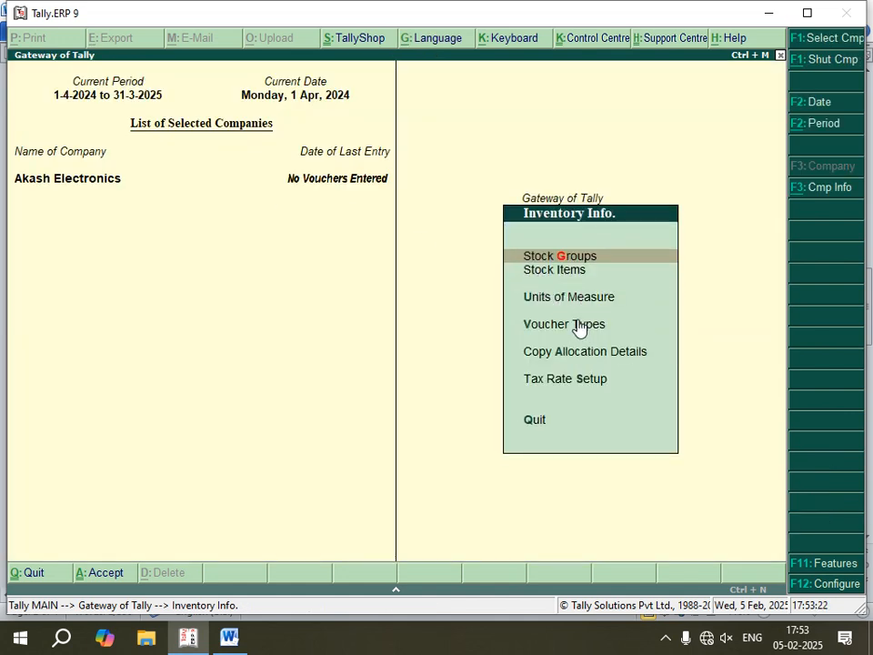
key(Down)
key(Down)
key(Return)
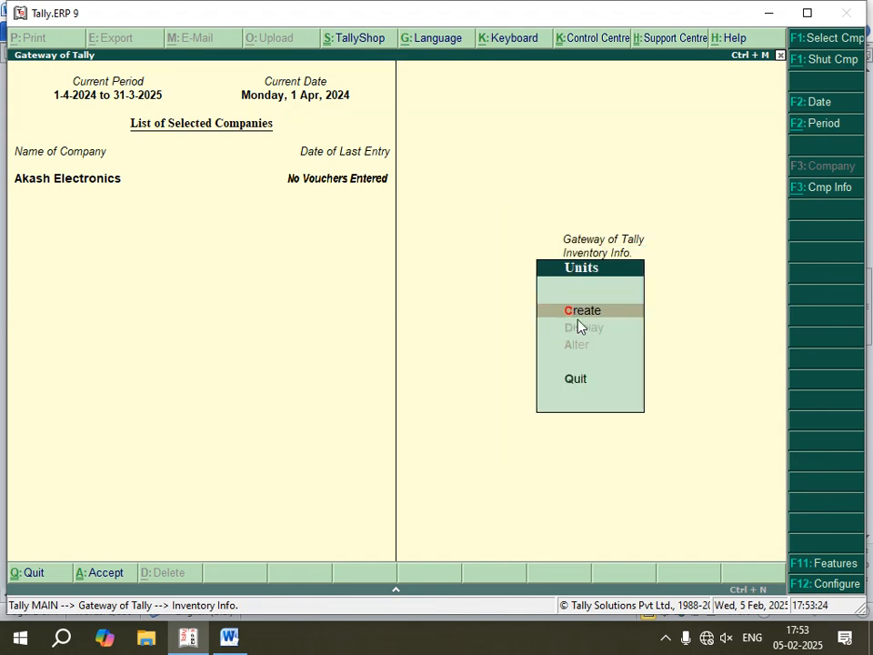
key(Return)
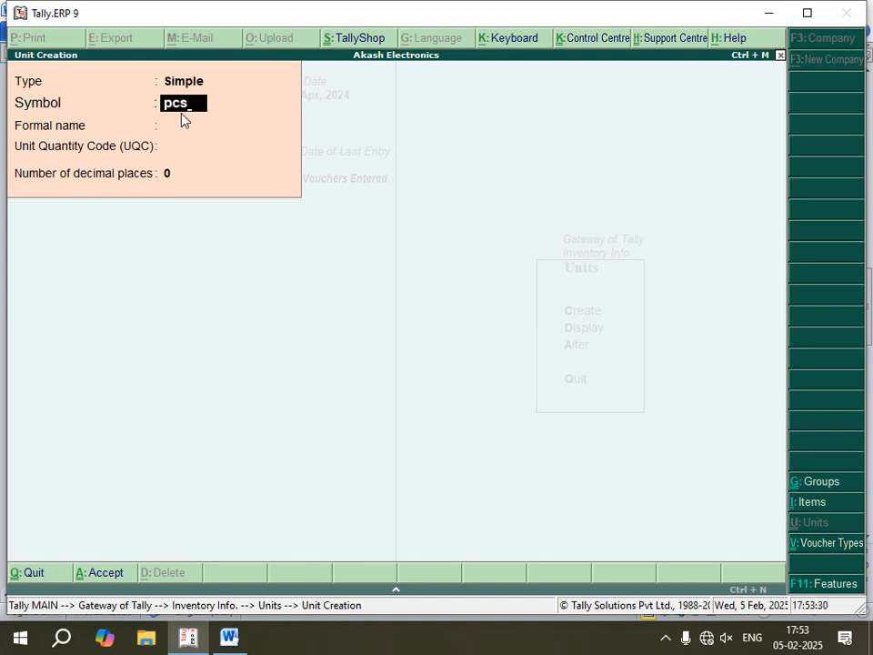
- Create the simple unit of measure pcs with 0 decimal places, and return to Inventory Info
key(Return)
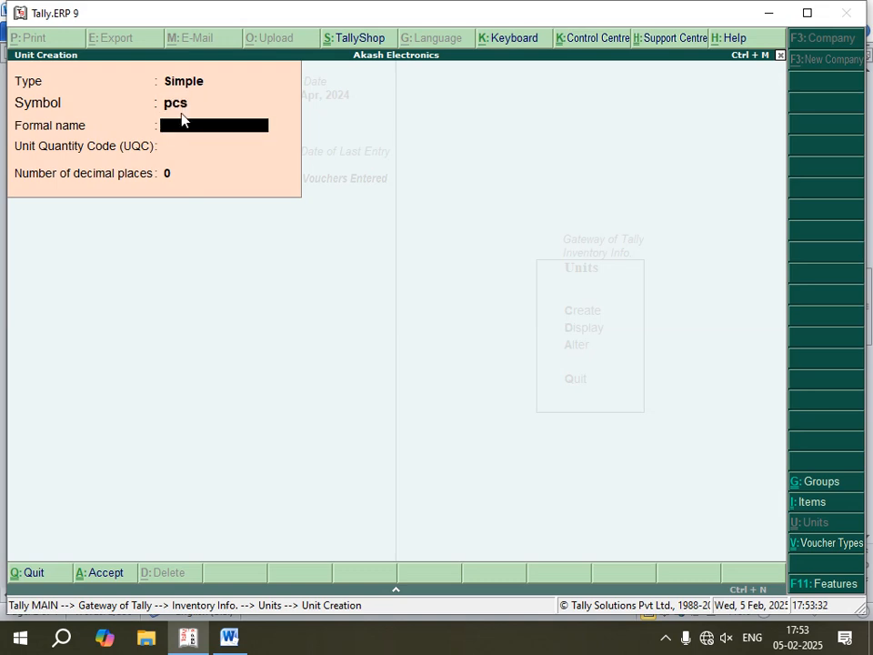
key(Return)
key(Return)
key(Return)
key(Return)
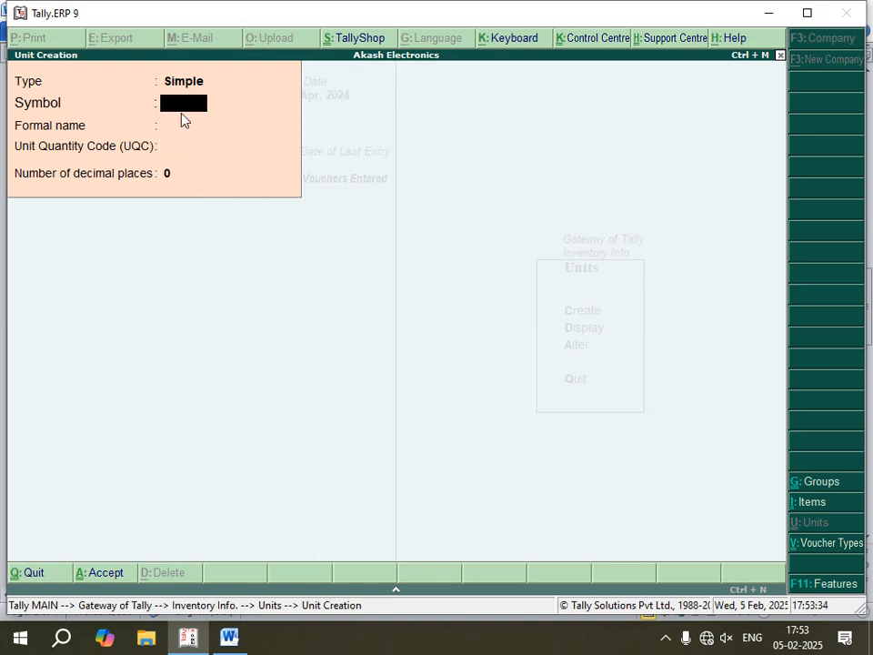
key(Escape)
key(Return)
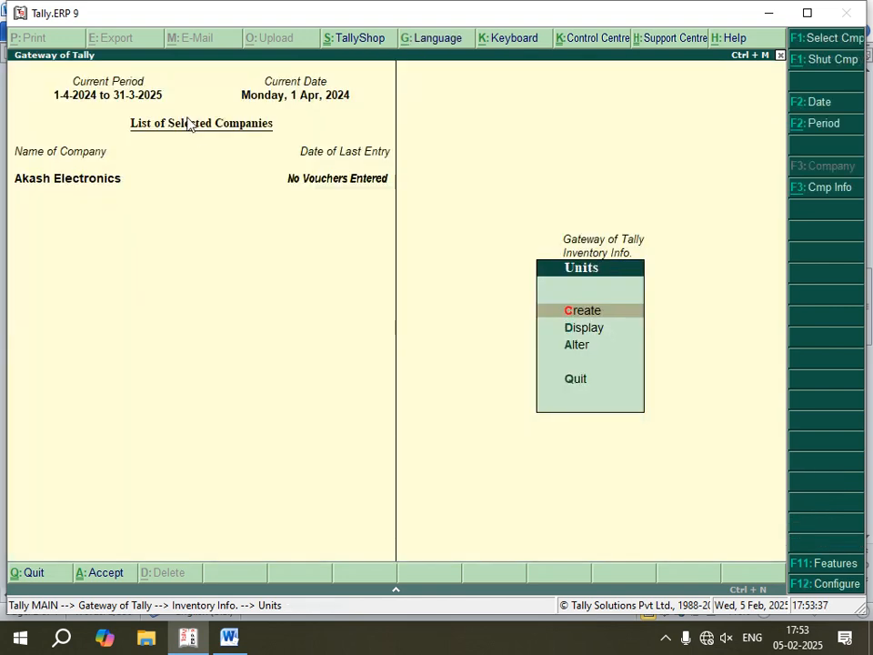
key(Escape)
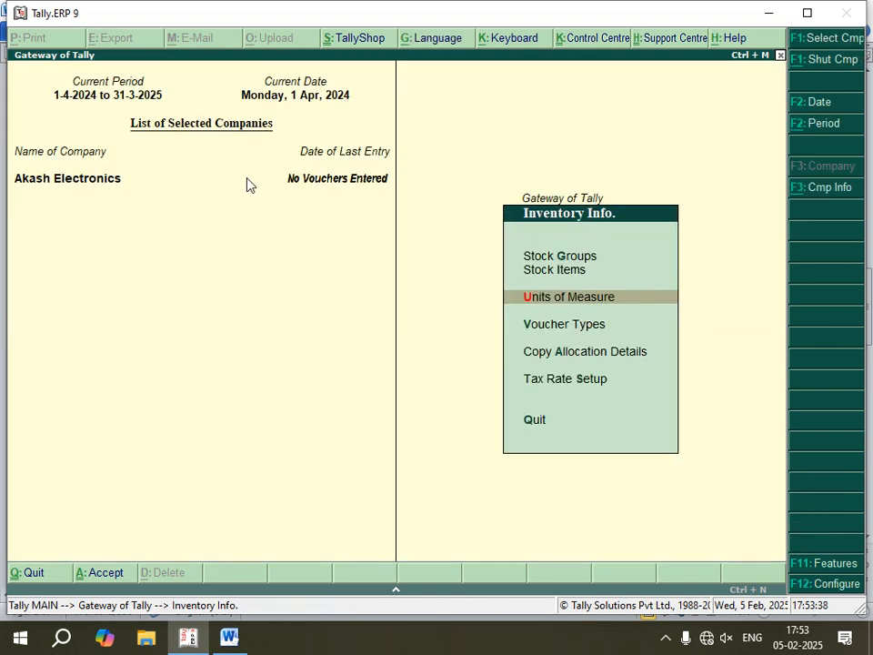
- Read the stock item entries in the Word notes, and in Tally.ERP 9 open the creation form for a single stock item
click(228, 639)
scroll(193, 448, down, 1)
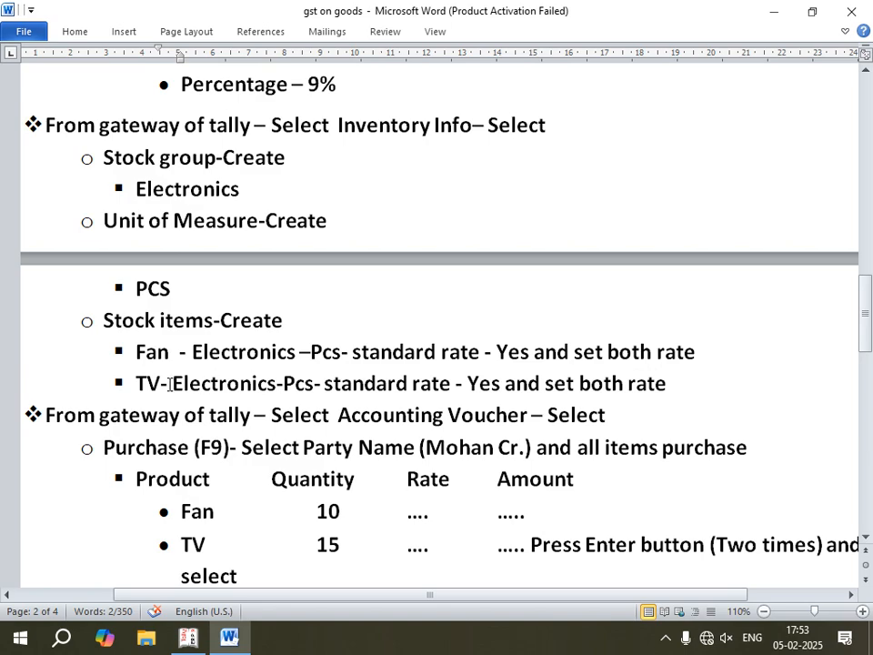
click(189, 636)
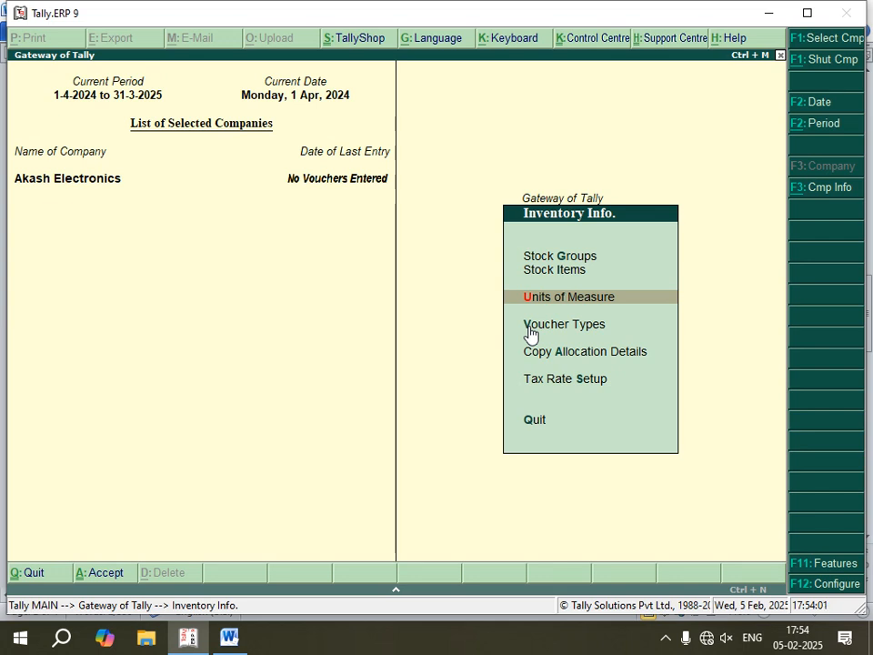
key(Up)
key(Return)
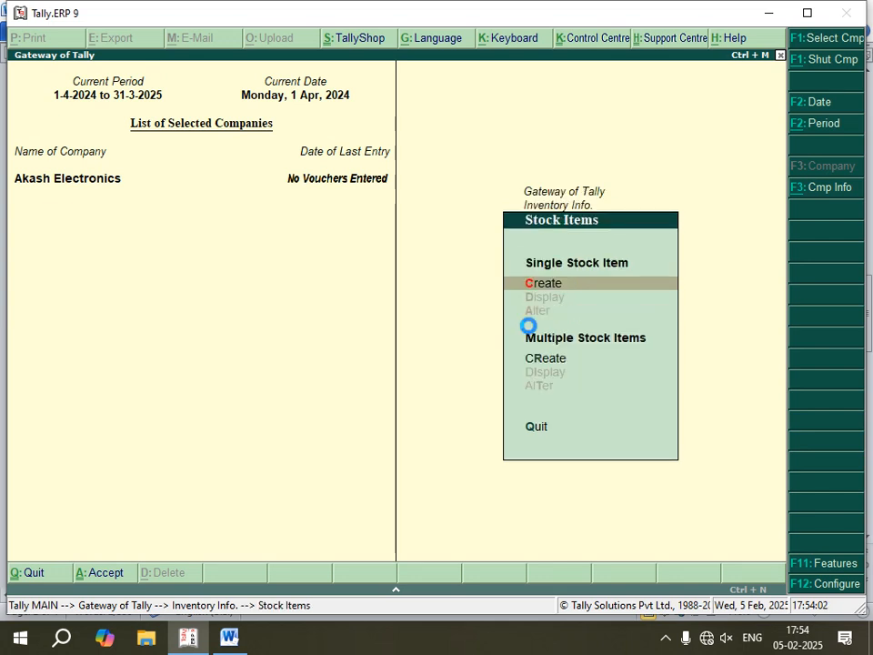
key(Return)
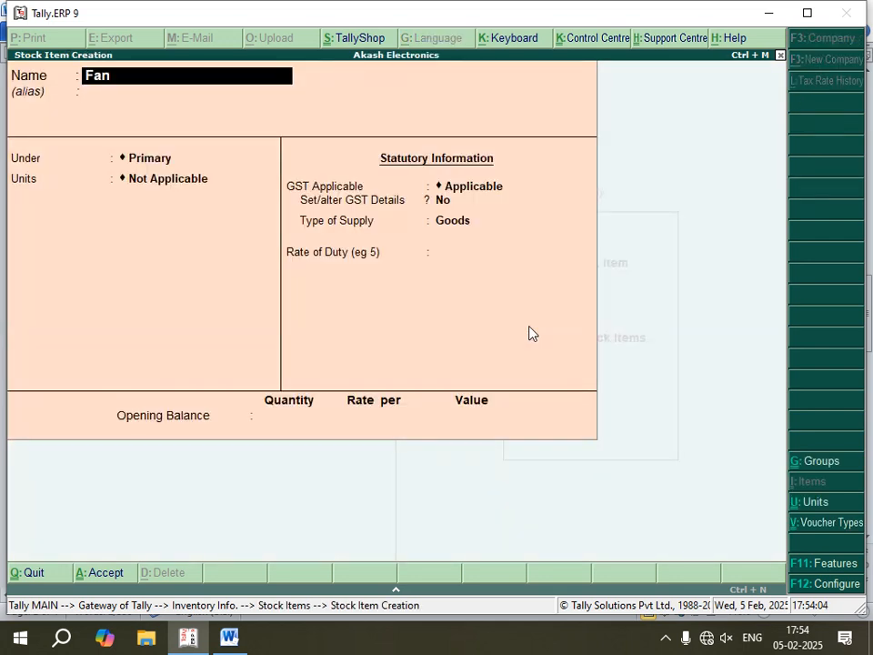
- Name the stock item Fan under Electronics with units pcs, alternate units Not Applicable and components (BOM) No
key(Return)
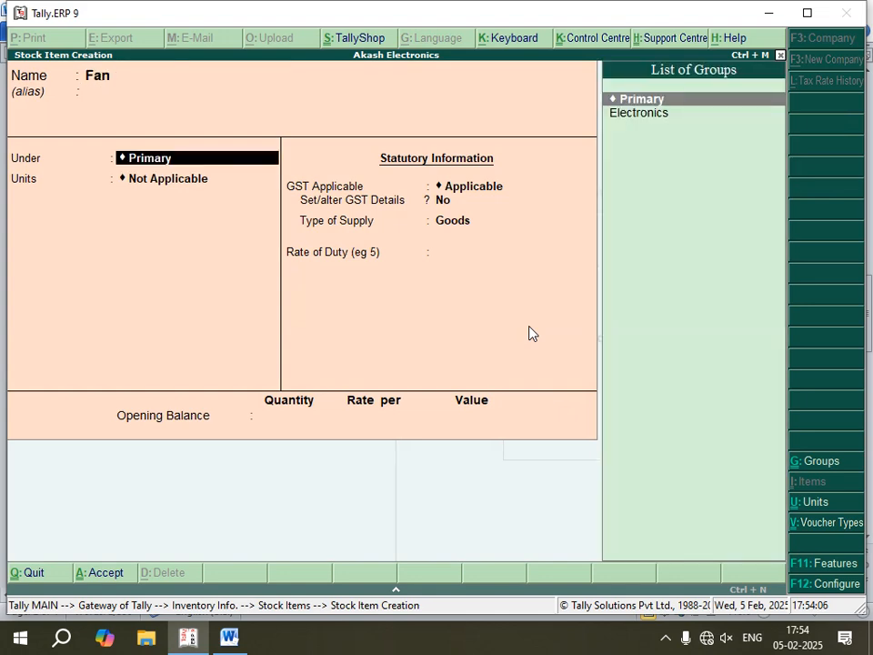
key(Down)
key(Return)
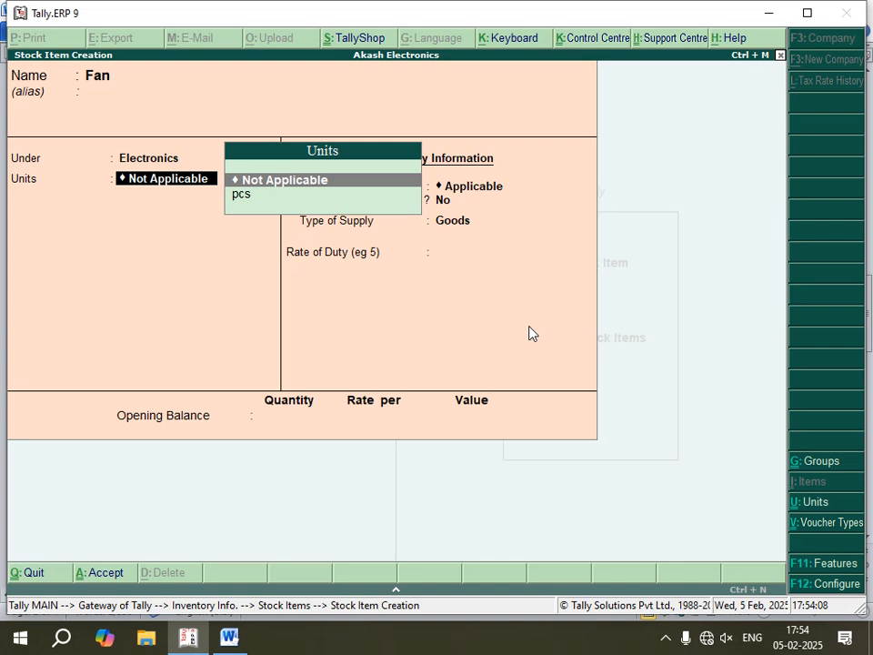
key(Down)
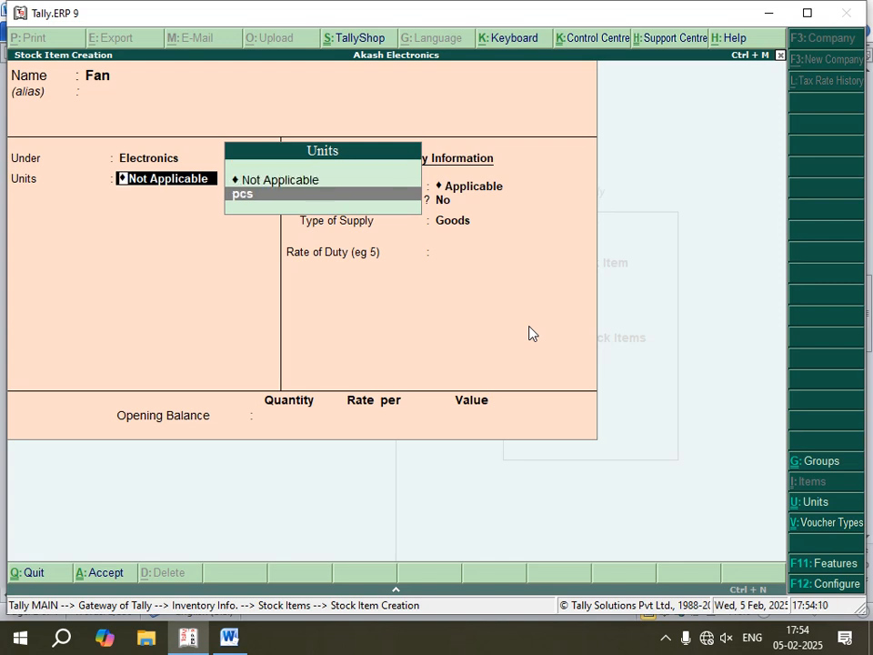
key(Return)
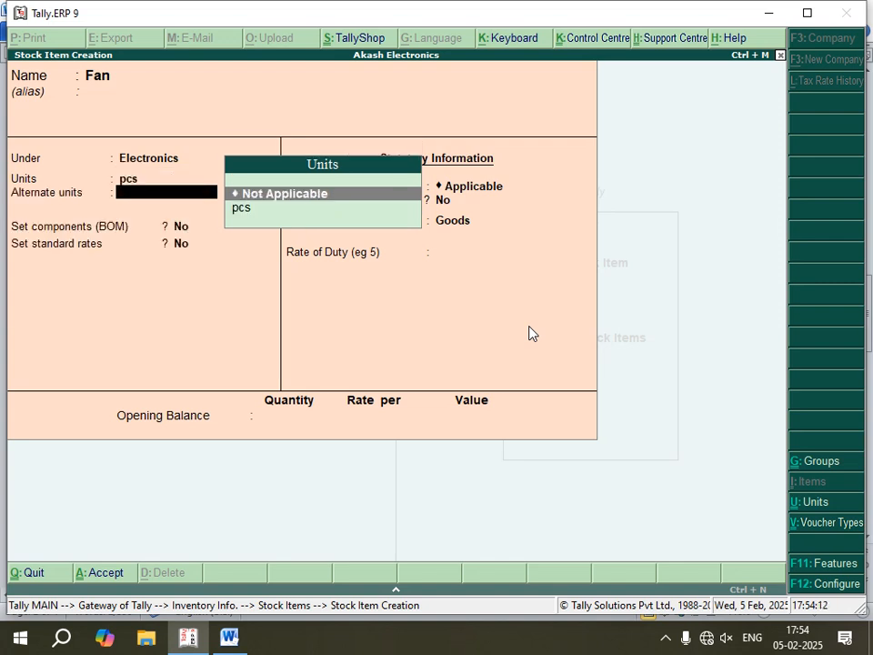
key(Return)
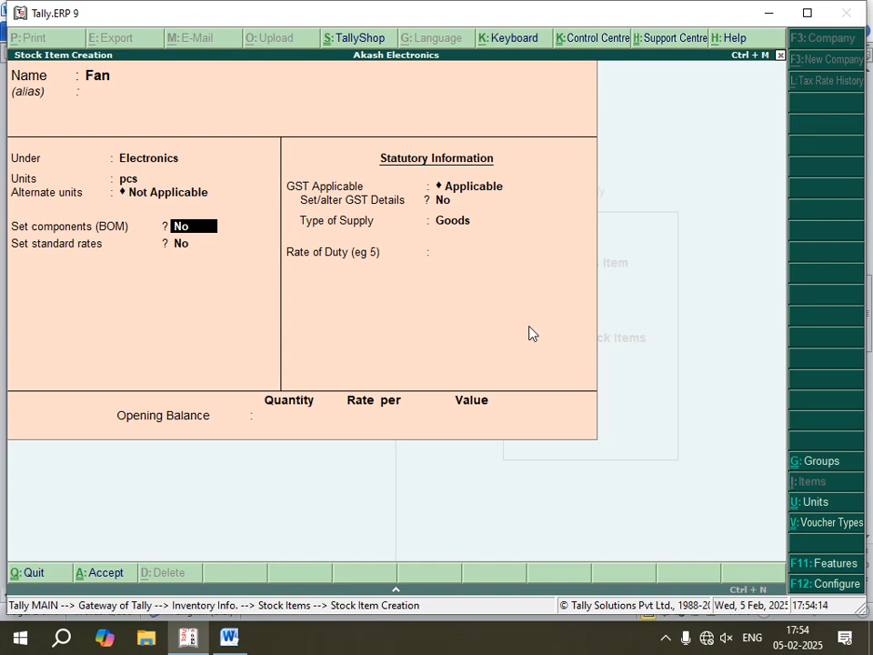
key(Return)
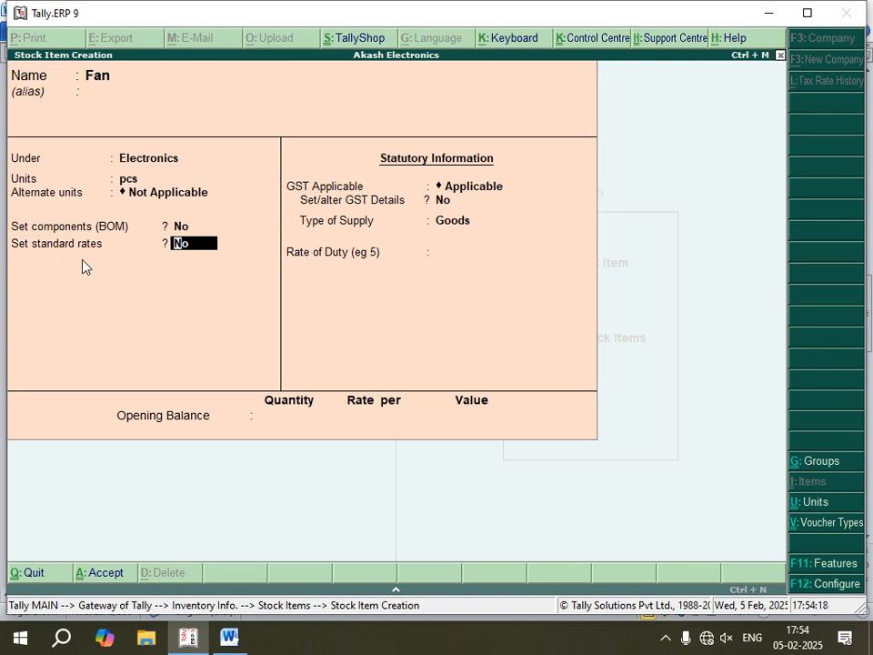
- Enable standard rates for Fan and set its standard cost to 1,000 per pcs from 1-Apr-2024
text(y)
key(Return)
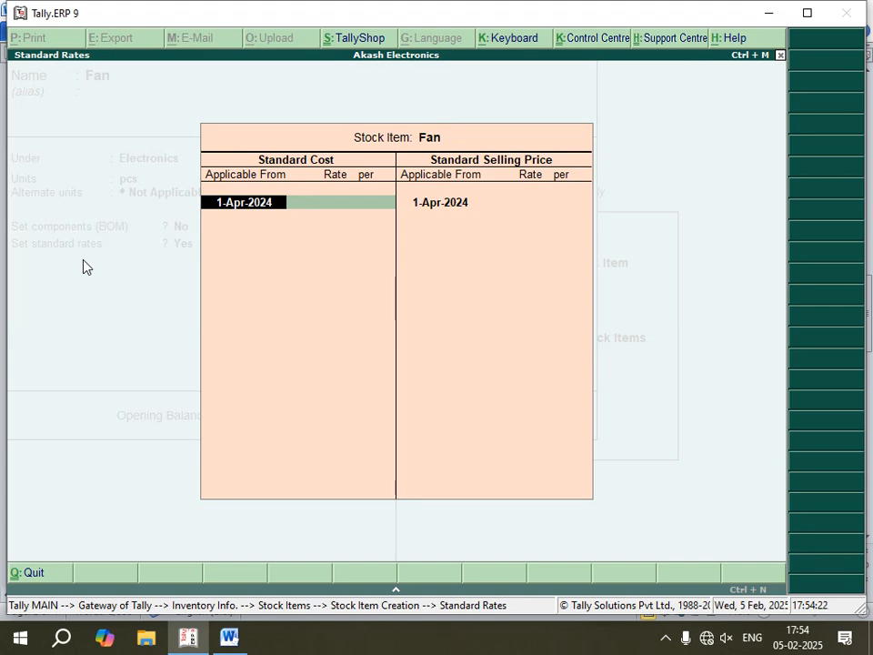
key(Return)
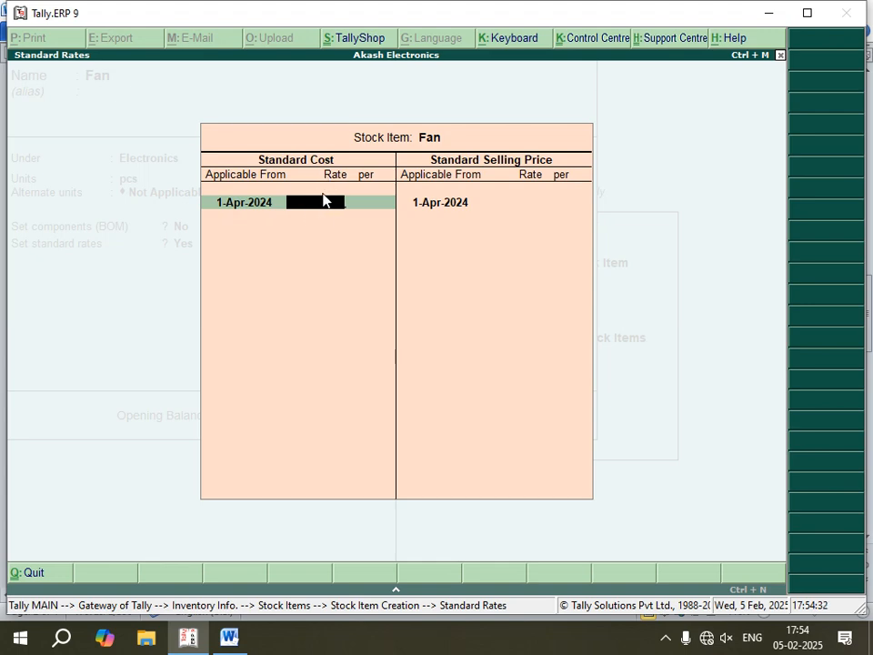
text(000)
key(Return)
- Set Fan's standard selling price to 1,500 per pcs, applicable from 1-Apr-2024
key(Return)
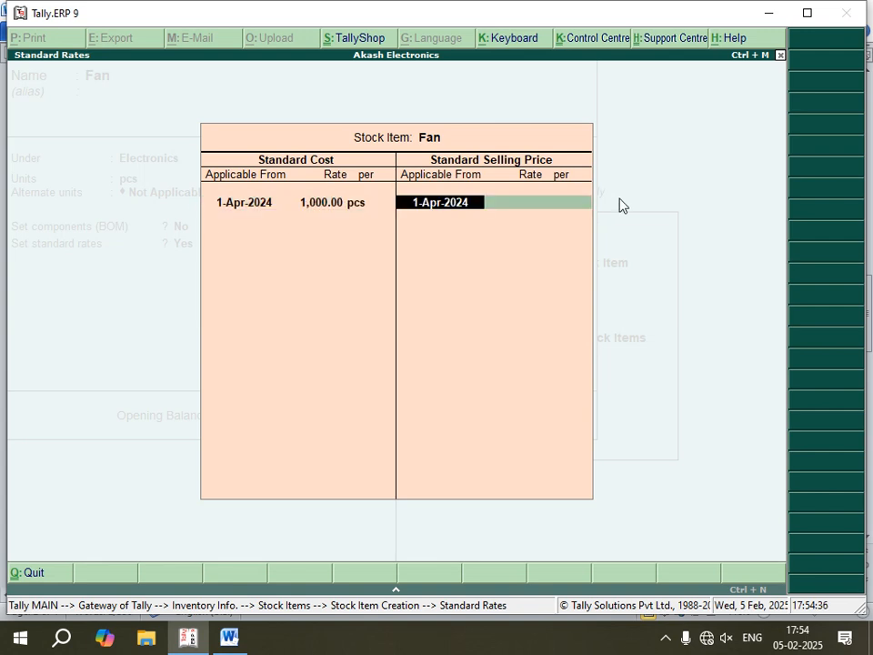
key(Return)
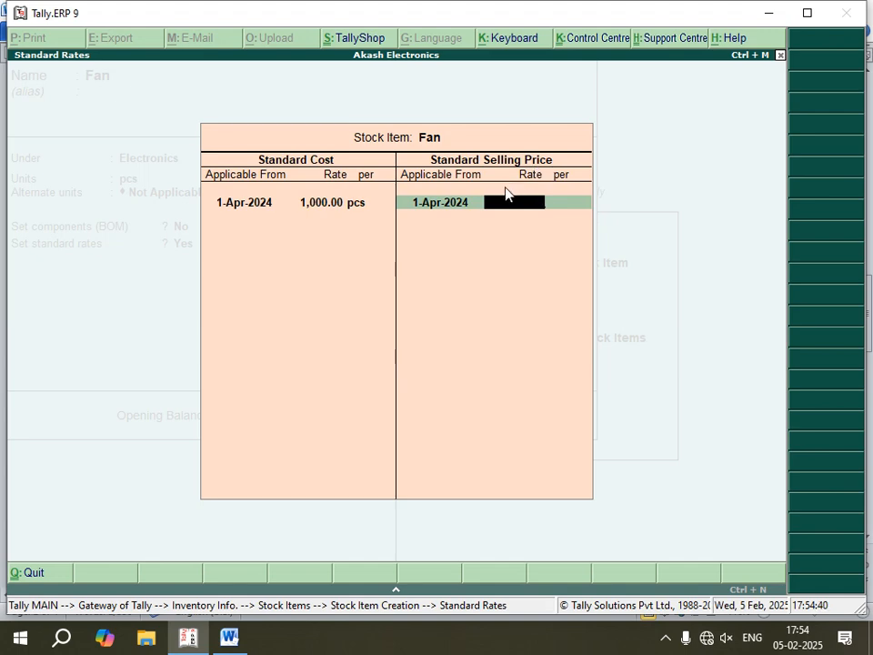
text(1500)
key(Return)
- Keep GST Applicable, Set/alter GST Details No and type of supply Goods with rate of duty 0, and save the Fan item
key(Return)
key(Return)
key(Return)
key(Return)
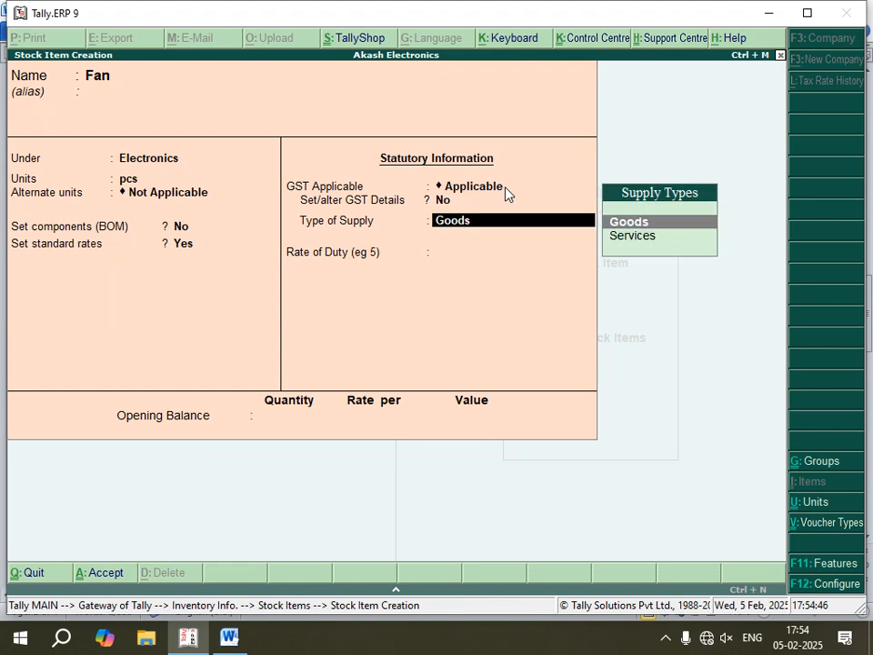
key(Return)
key(Return)
key(Return)
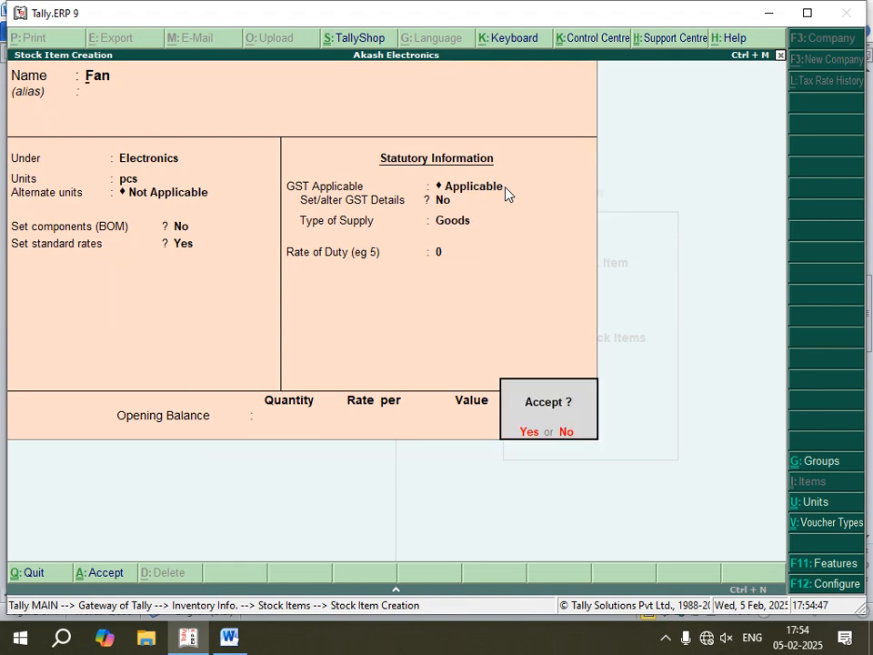
key(Return)
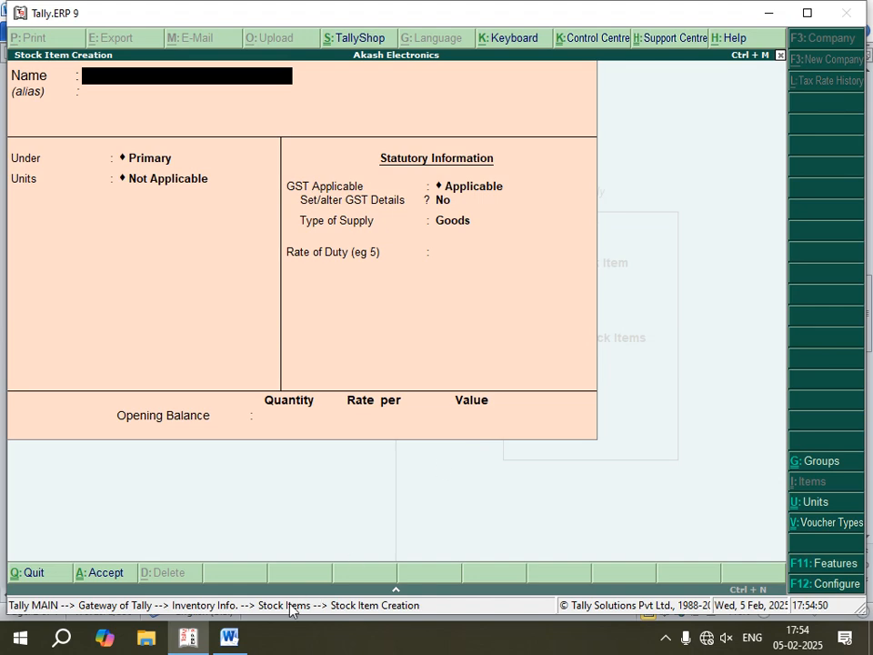
- Check the second item in the Word notes, and in Tally.ERP 9 enter stock item Tv under Electronics with units pcs and components (BOM) No
click(229, 637)
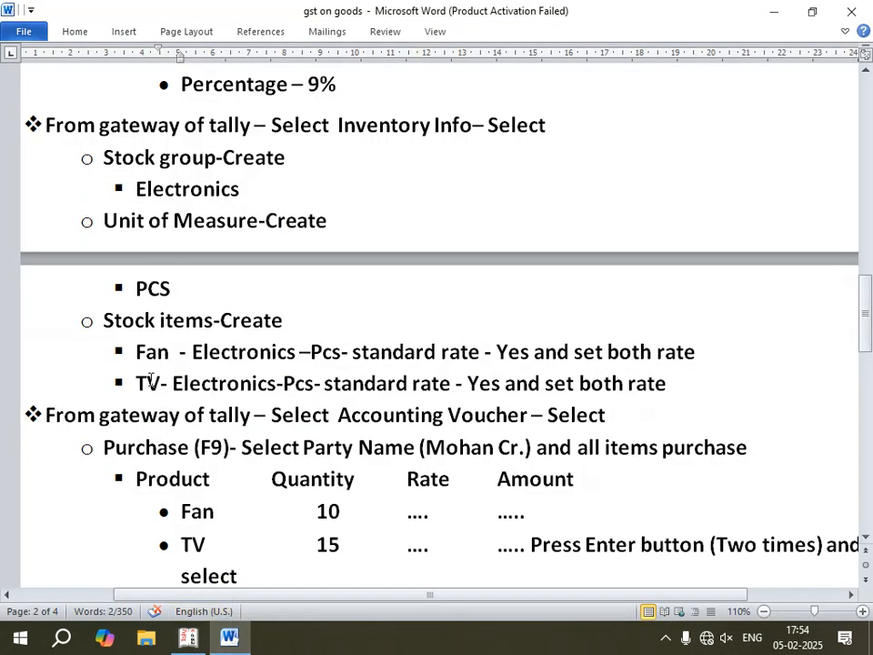
click(189, 636)
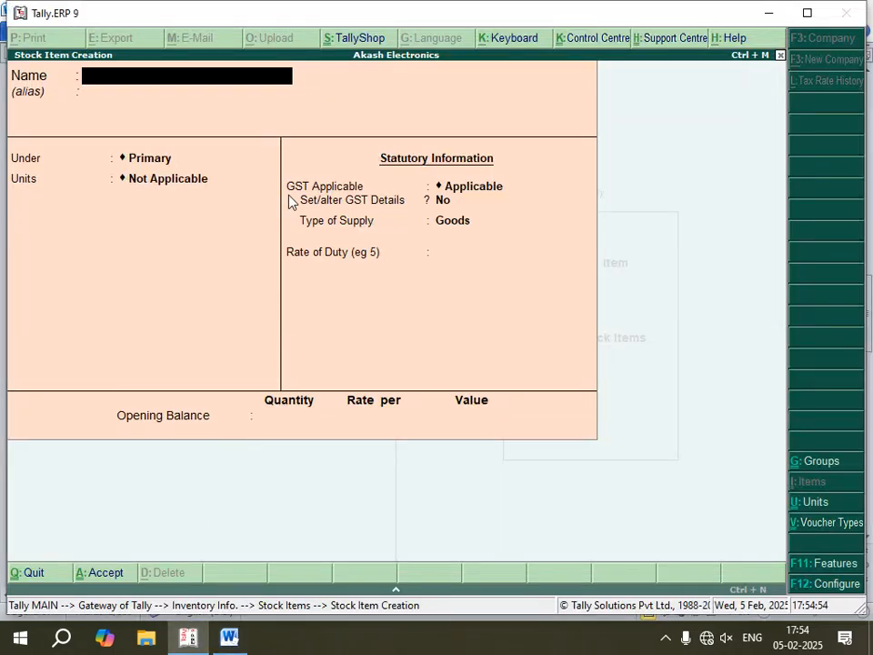
click(235, 156)
key(Return)
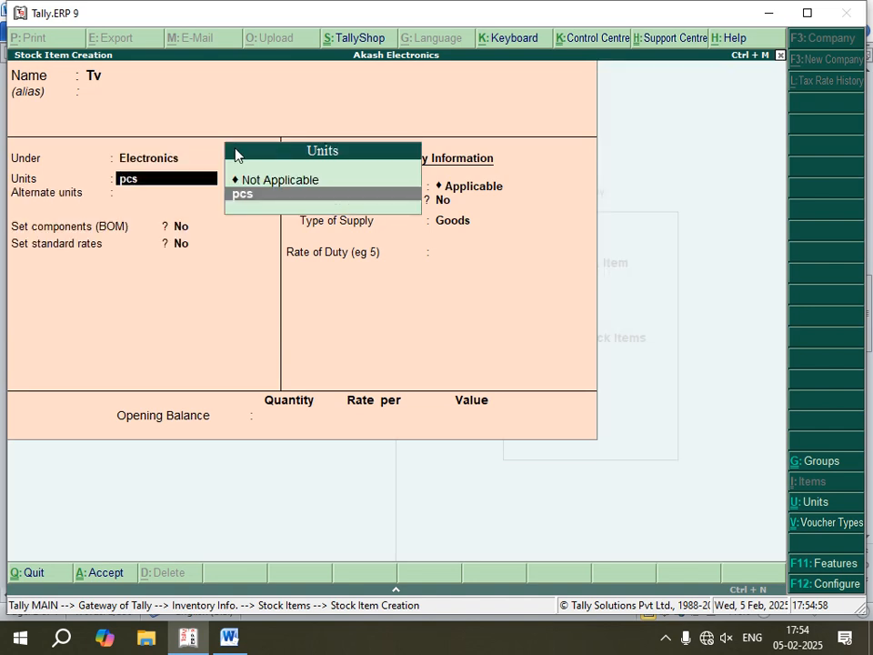
key(Return)
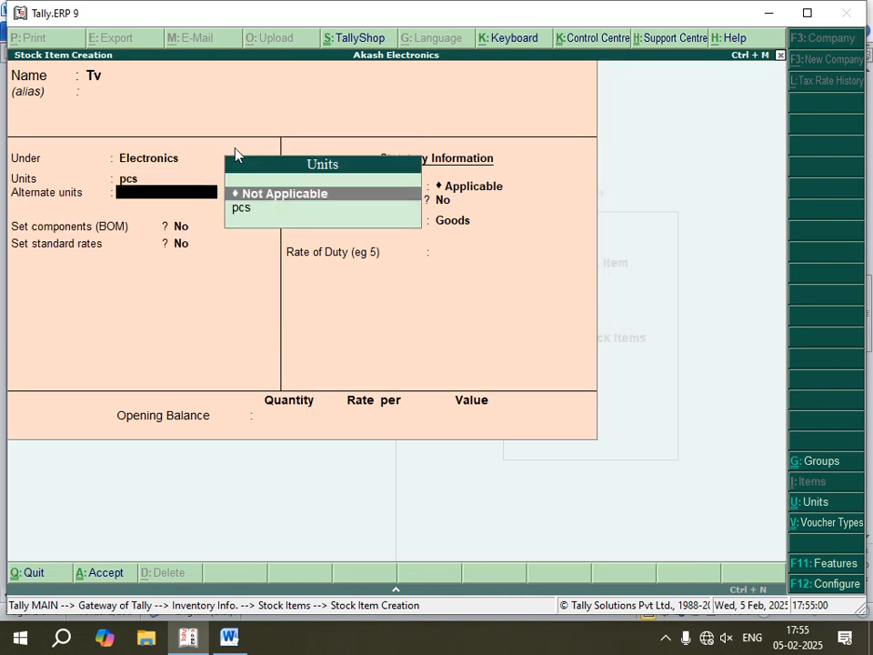
key(Return)
key(Return)
- Enable standard rates for Tv and set its standard cost to 8,000 per pcs from 1-Apr-2024
text(y)
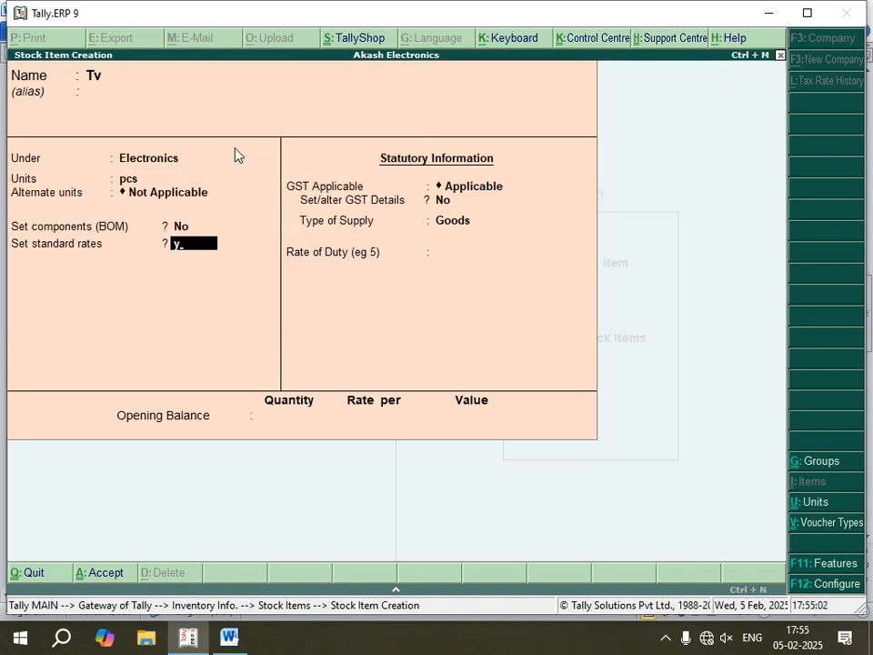
key(Return)
key(Return)
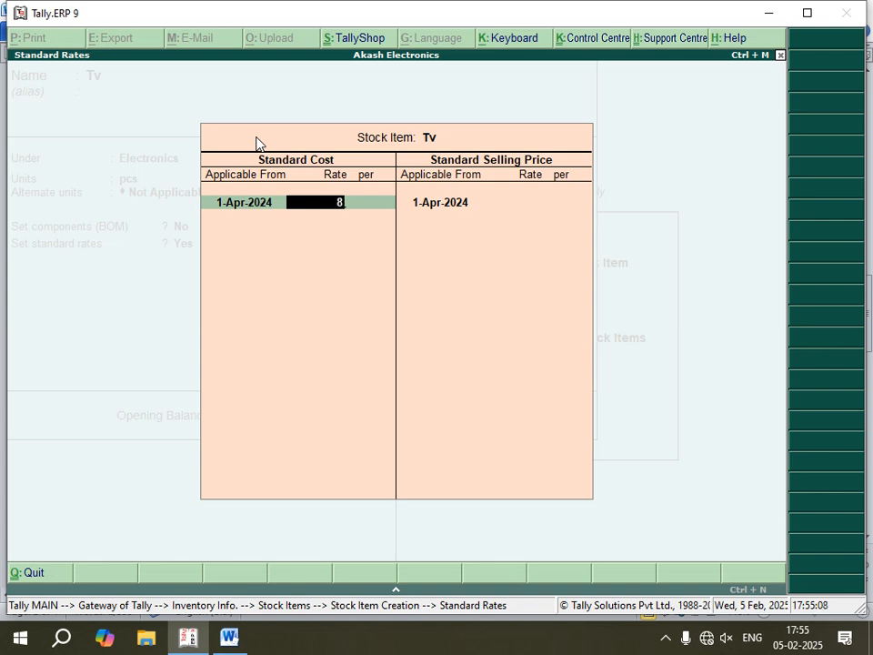
text(8000)
key(Return)
key(Return)
key(Return)
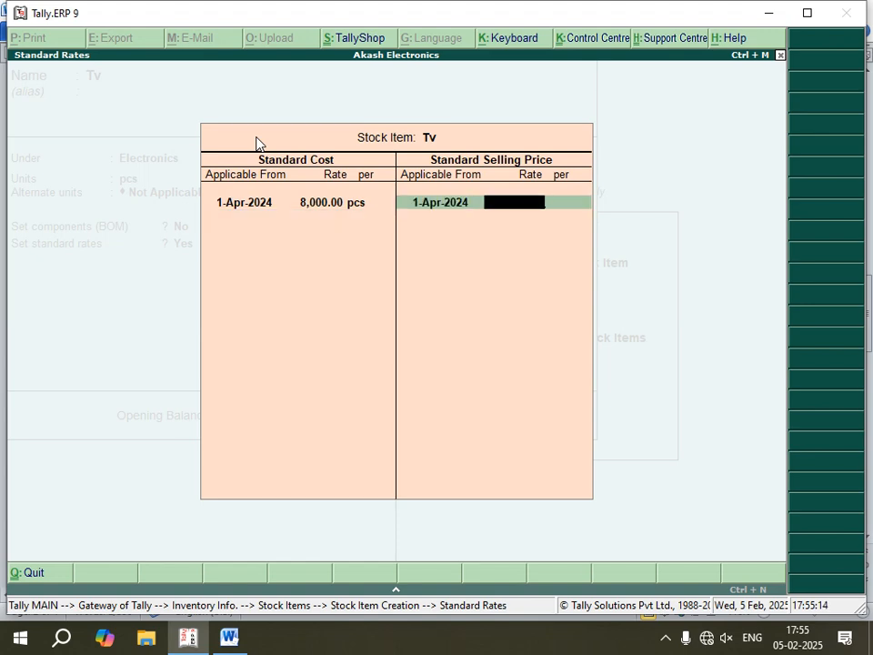
- Set Tv's standard selling price to 12,000 per pcs, and keep GST Applicable, type of supply Goods and rate of duty 0
text(12000)
key(Return)
key(Return)
- Save the Tv stock item, read the accounting voucher instructions in the Word notes, and return to Tally.ERP 9
key(Return)
key(Return)
key(Return)
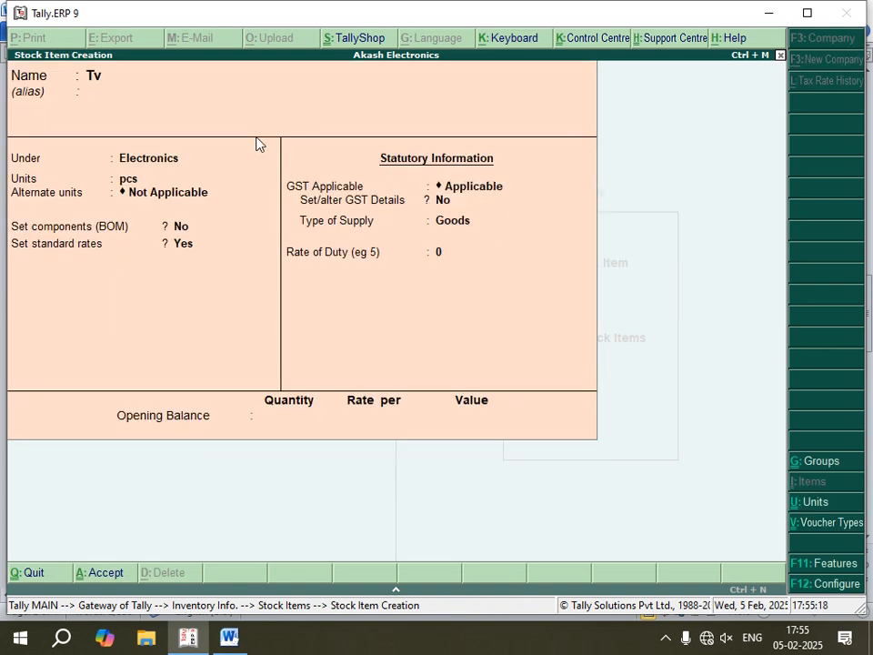
key(Return)
key(y)
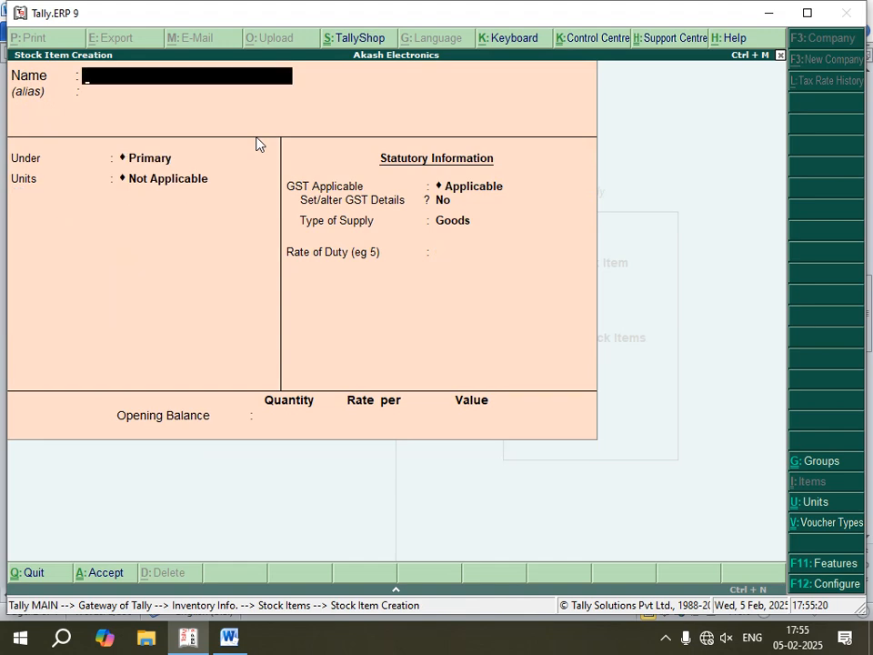
click(230, 639)
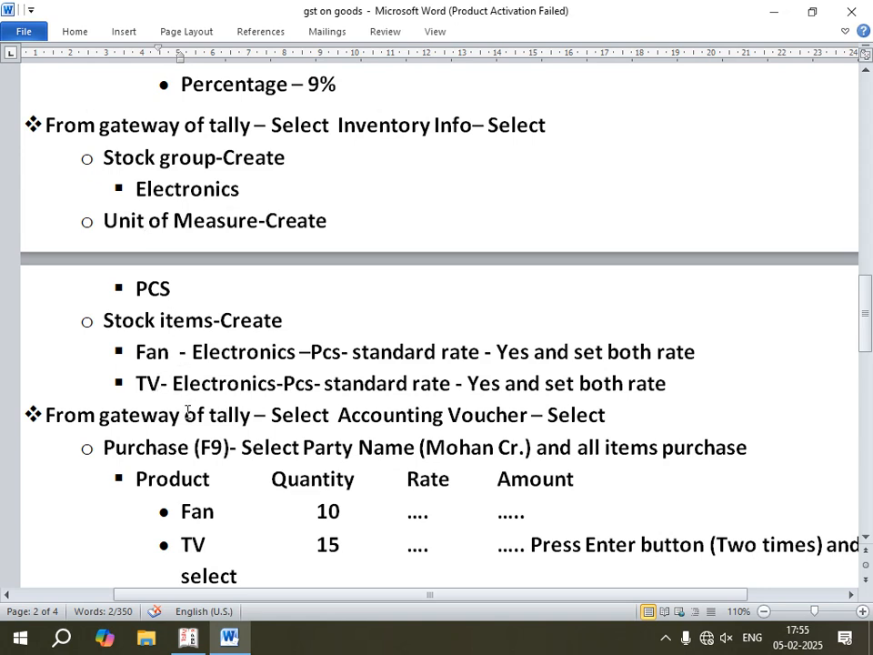
scroll(188, 412, down, 1)
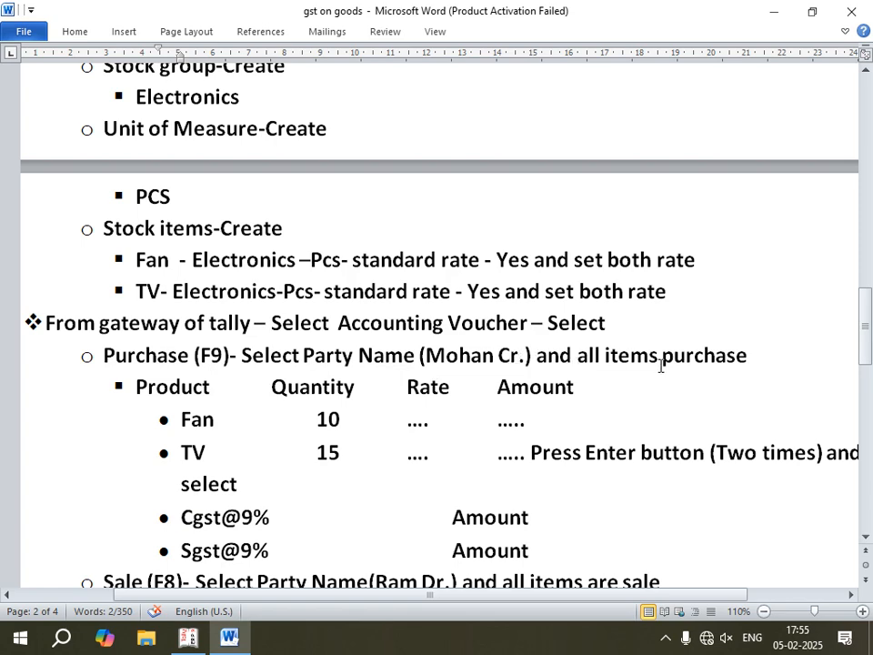
click(189, 639)
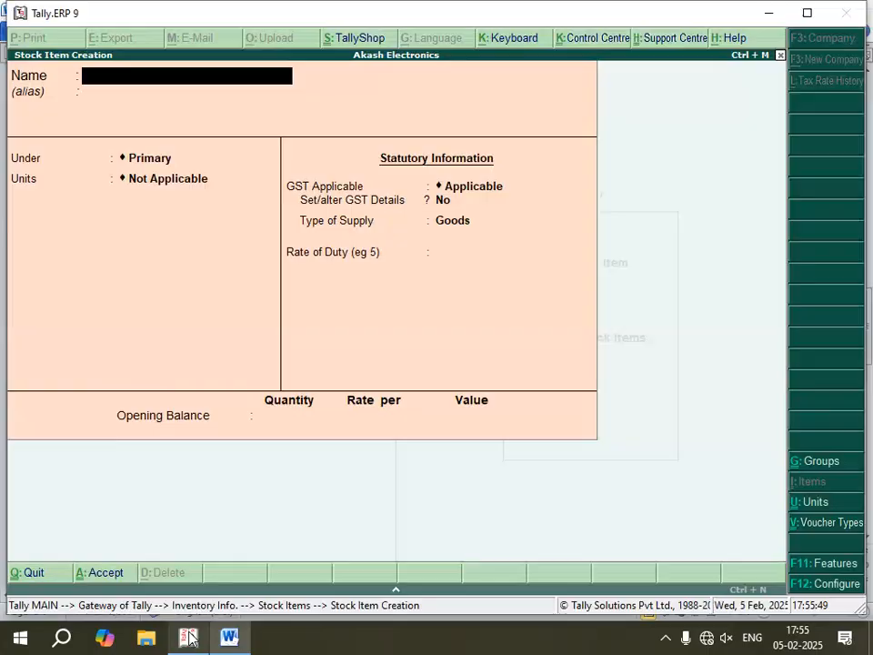
- Leave stock item creation, return to the Gateway of Tally and open Accounting Vouchers
key(Escape)
key(Return)
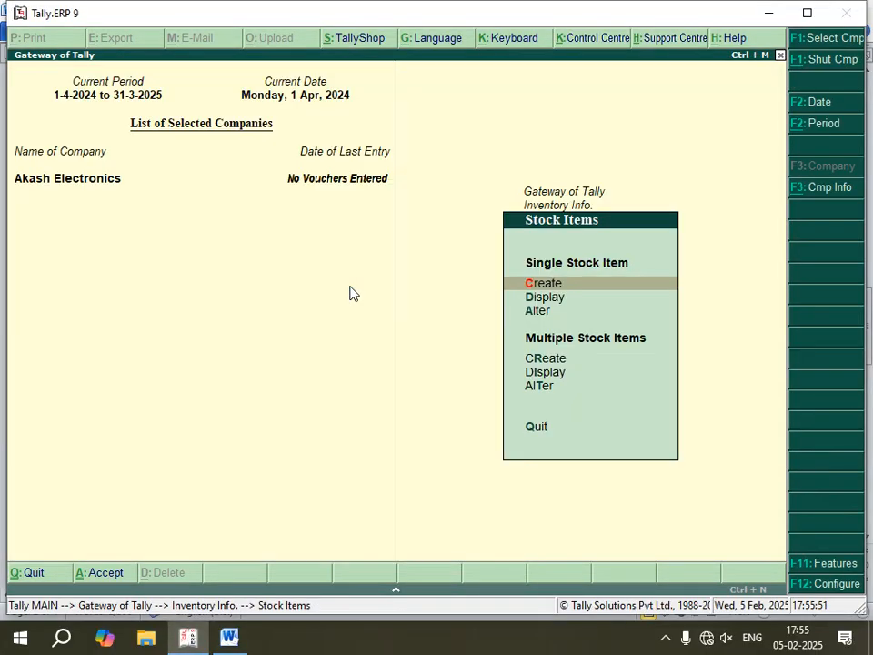
key(Escape)
key(Escape)
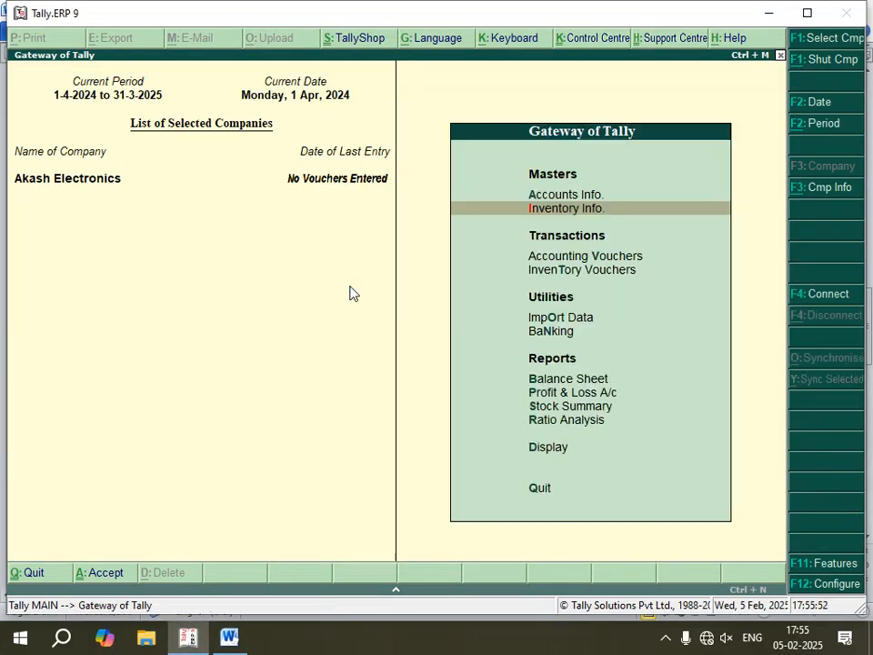
click(543, 263)
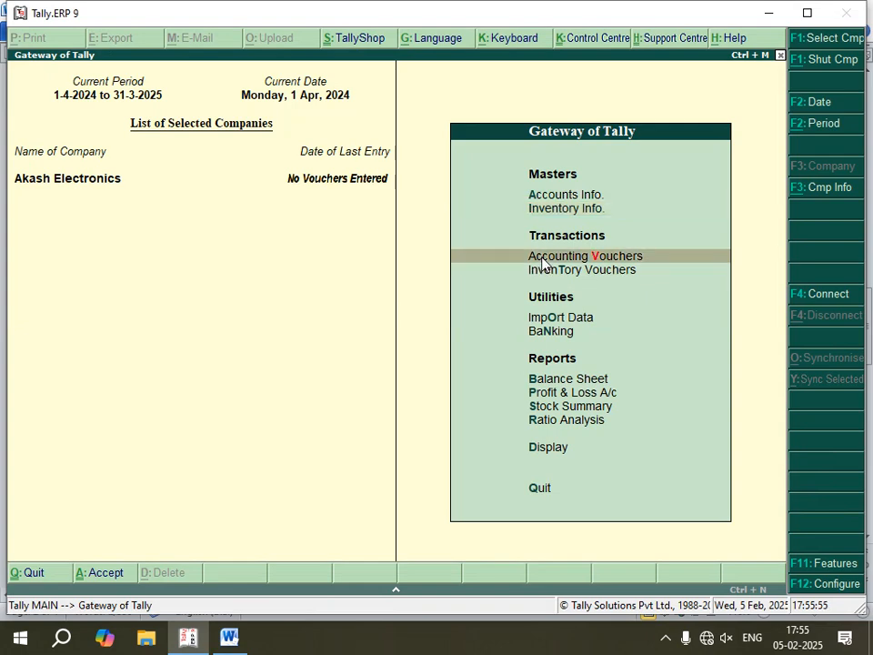
click(543, 263)
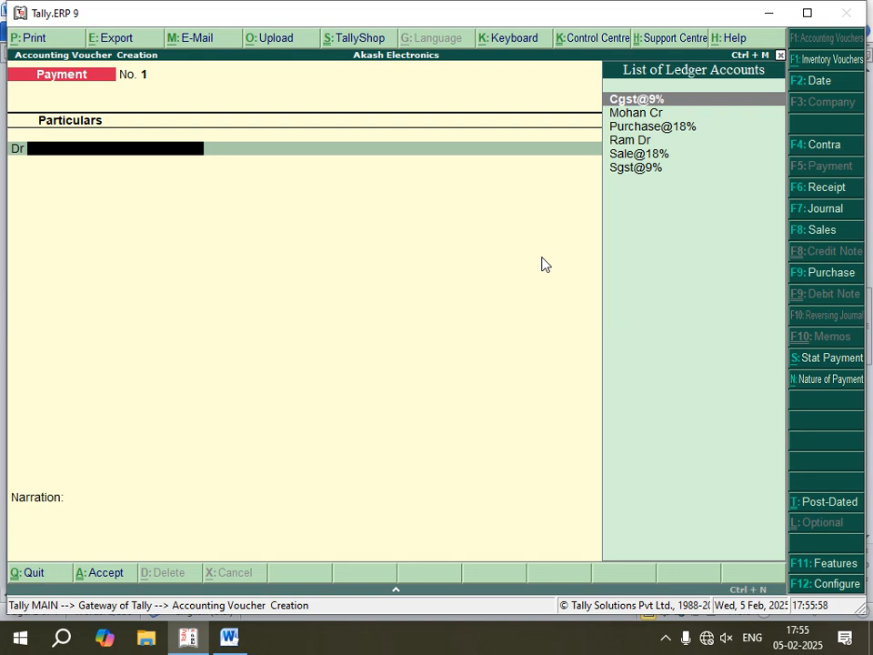
- Check the voucher type in the Word notes, and in Tally.ERP 9 start a Purchase voucher with supplier invoice no. 1 dated 1-Apr-2024
click(238, 641)
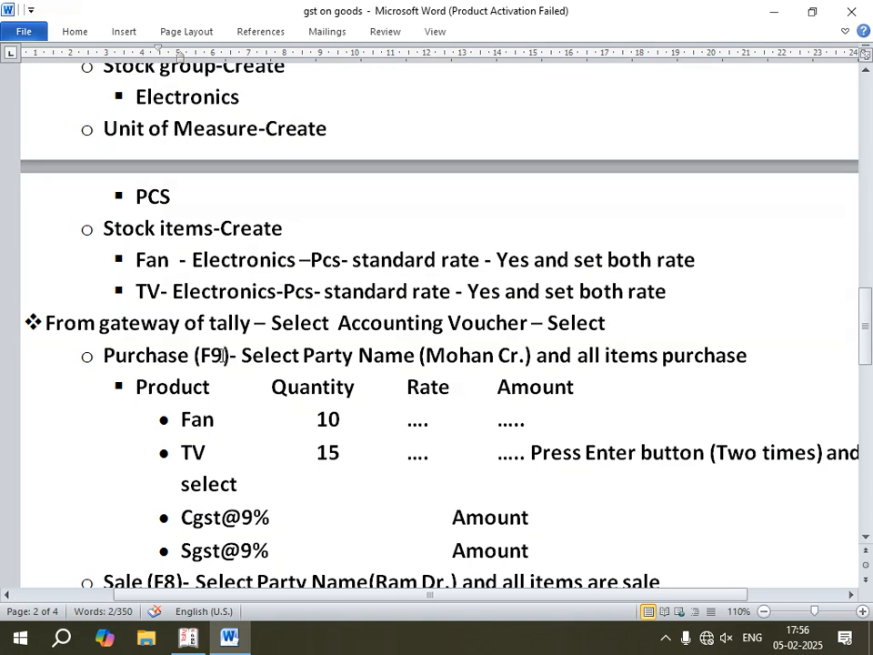
key(alt+Tab)
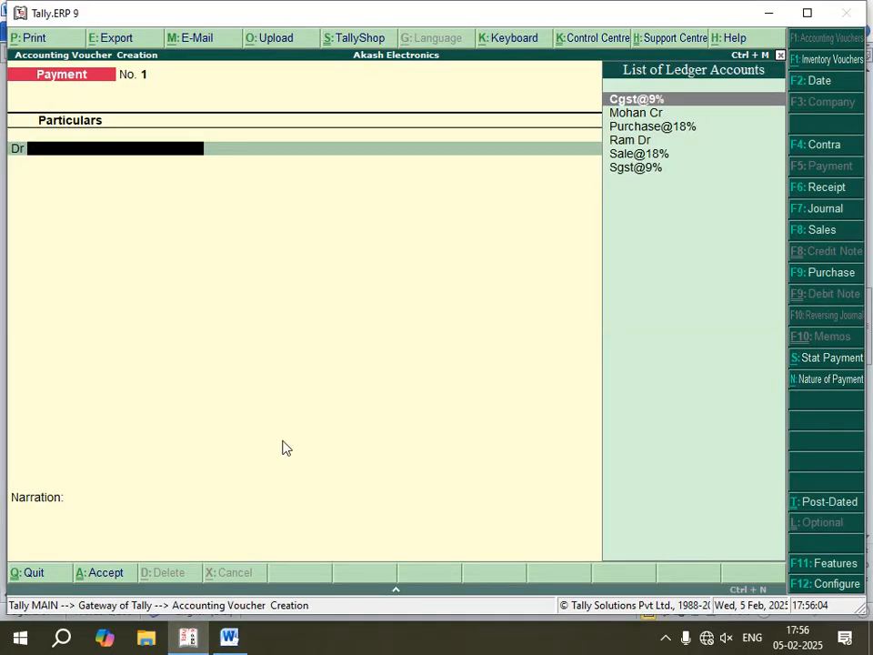
key(F9)
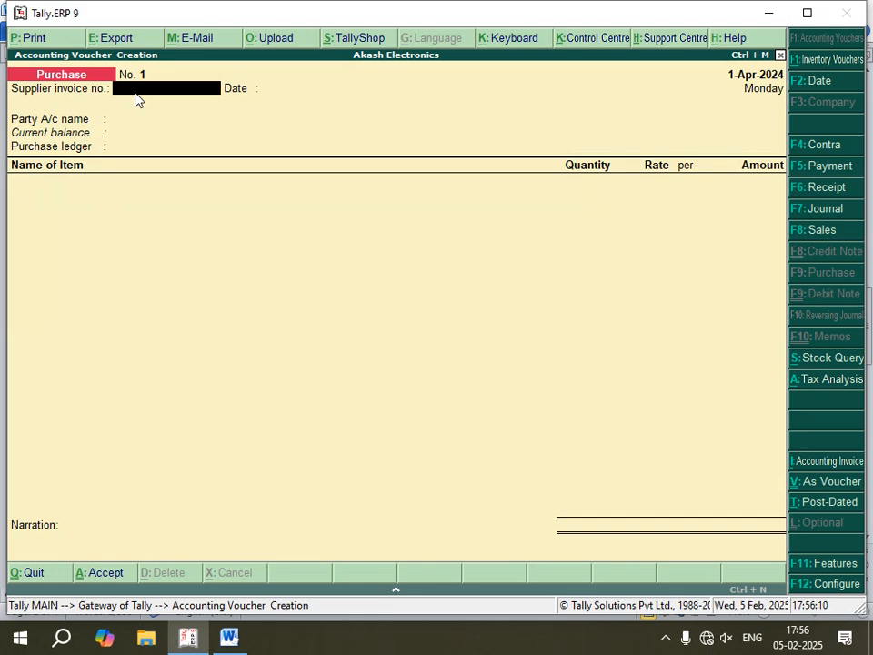
text(1)
key(Return)
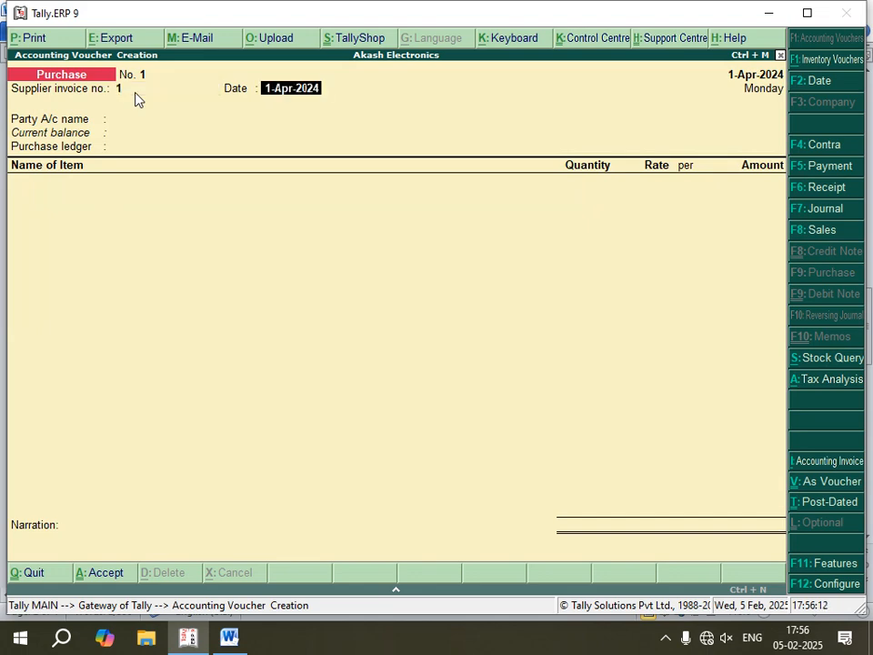
key(Return)
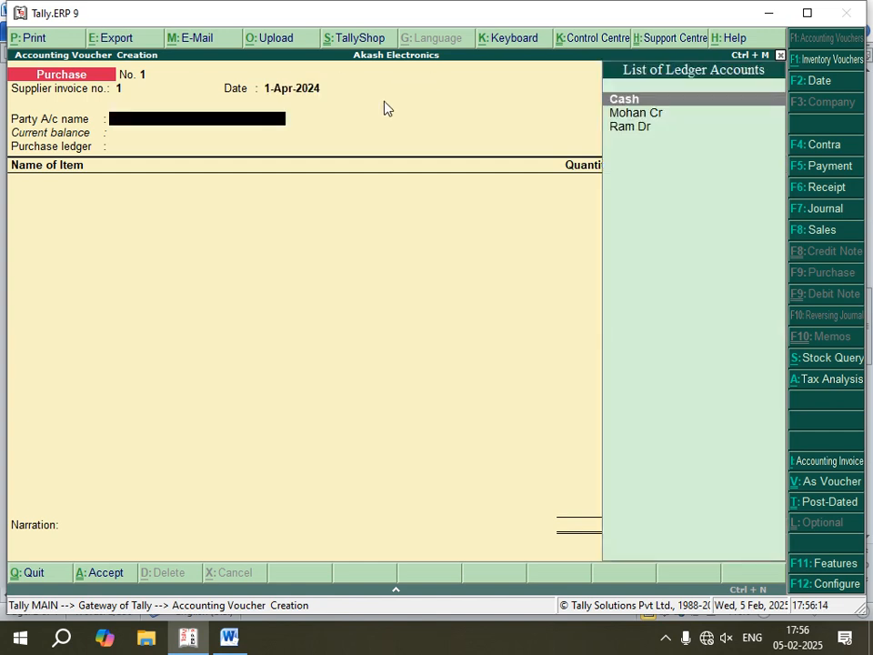
- Look up the purchase party in the Word notes and choose that creditor's ledger as the party account in the Tally.ERP 9 voucher
click(231, 637)
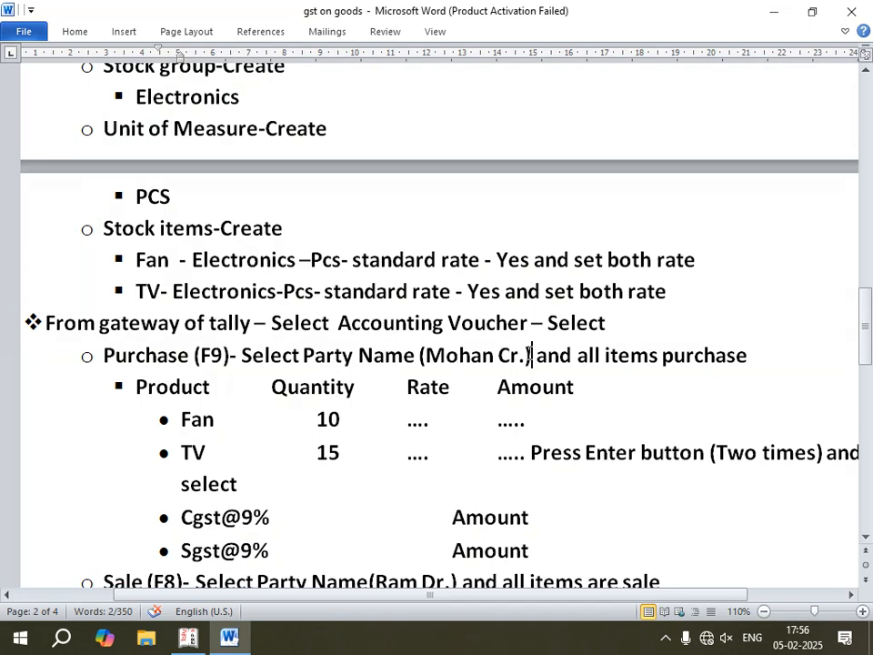
drag(531, 355, 426, 354)
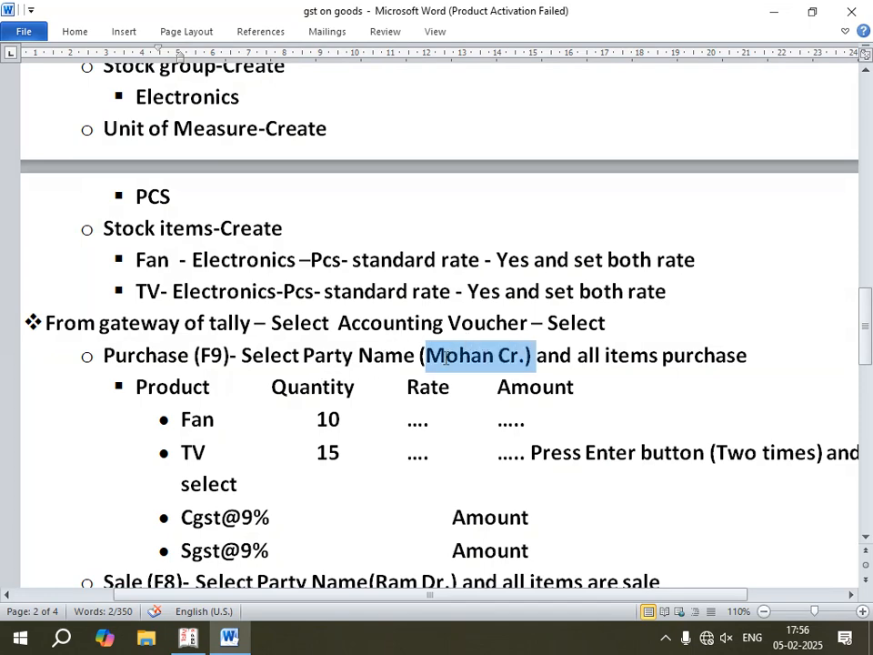
click(189, 639)
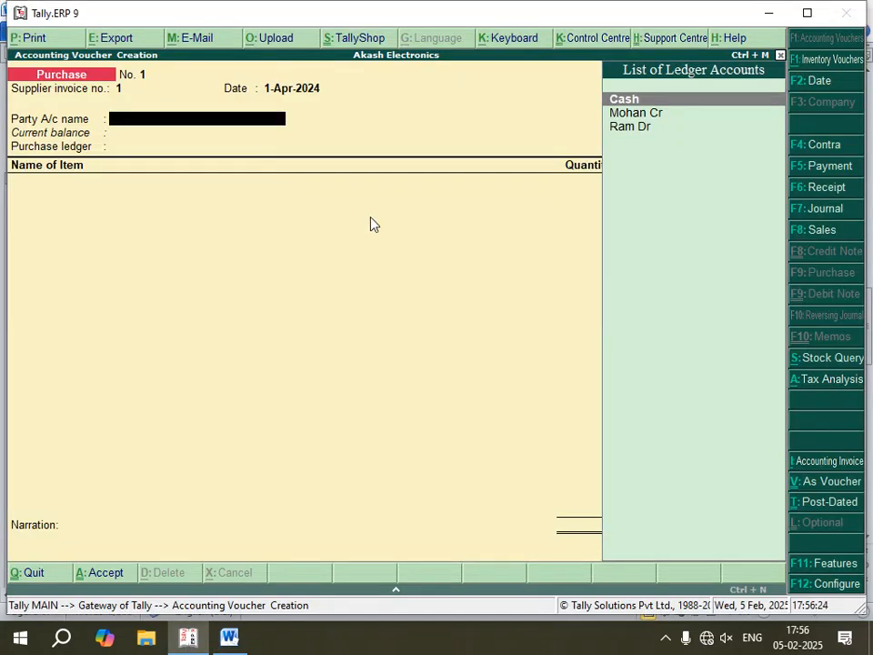
key(Down)
key(Down)
key(Up)
key(Return)
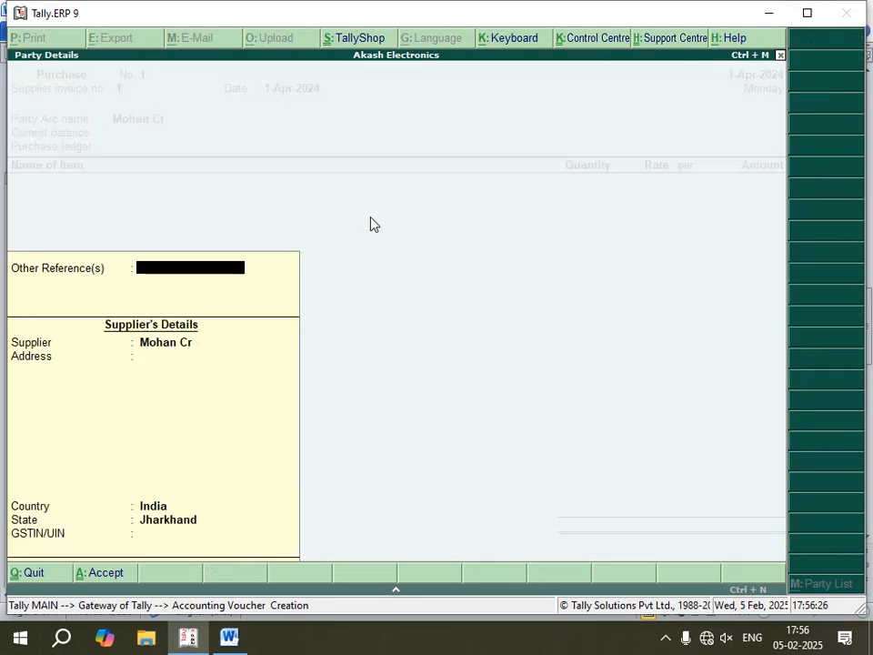
- Accept the supplier's details without changes and select Purchase@18% as the purchase ledger
key(Return)
key(Return)
key(Return)
key(Return)
key(Return)
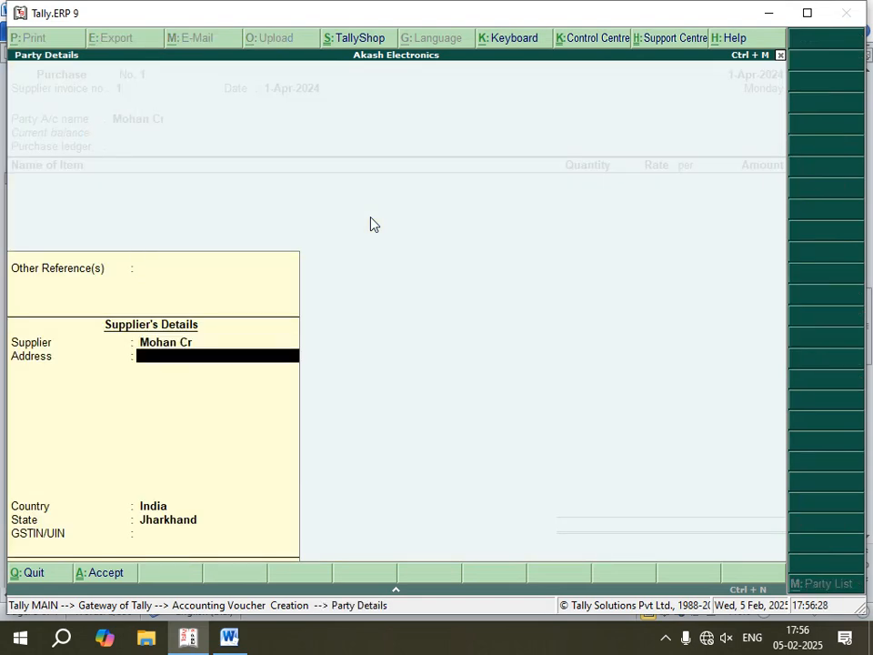
key(Return)
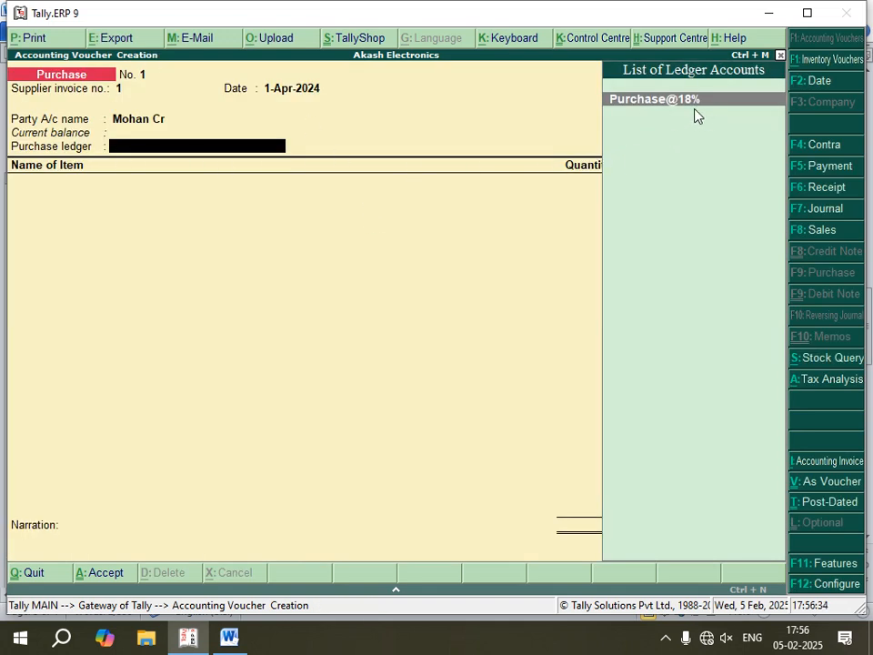
key(Return)
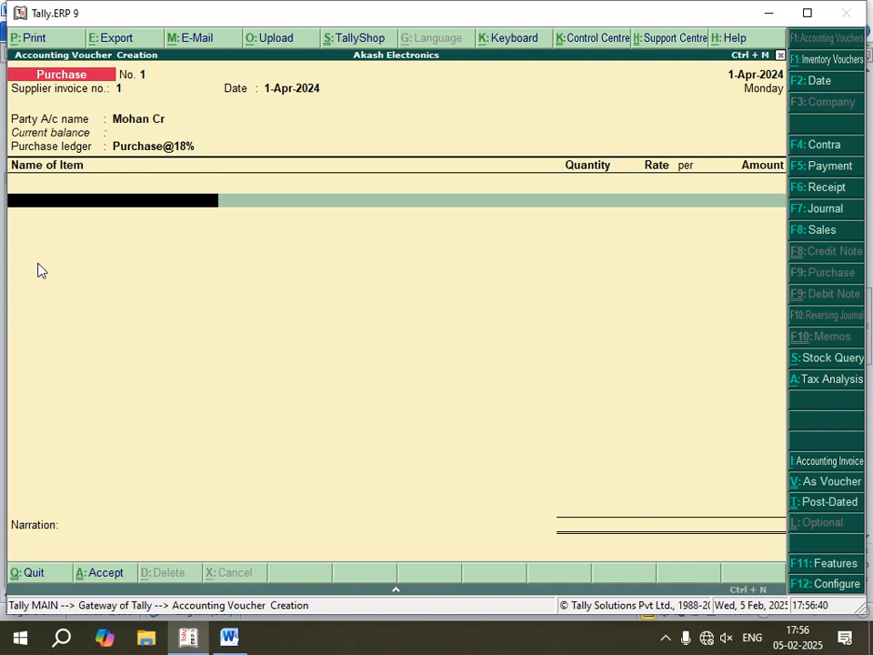
- Select Fan as the first item of the purchase, and check the item quantities in the Word notes before returning to Tally.ERP 9
key(space)
key(Down)
key(Down)
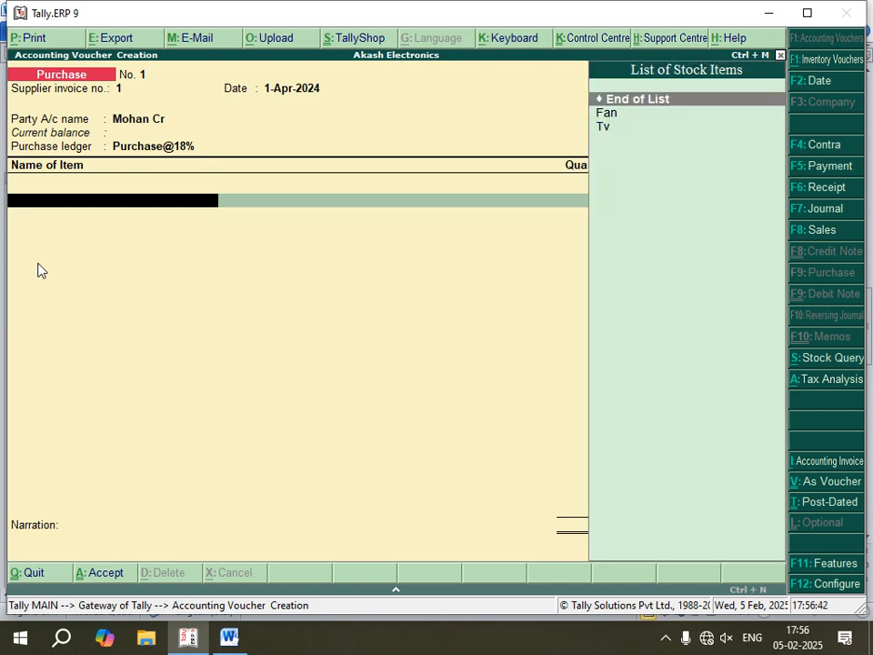
key(Return)
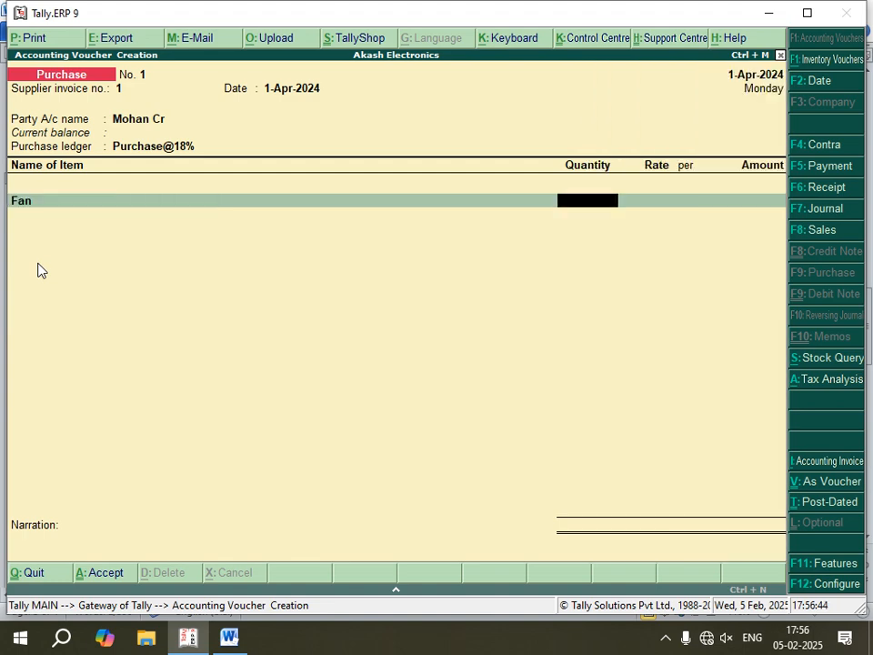
click(229, 637)
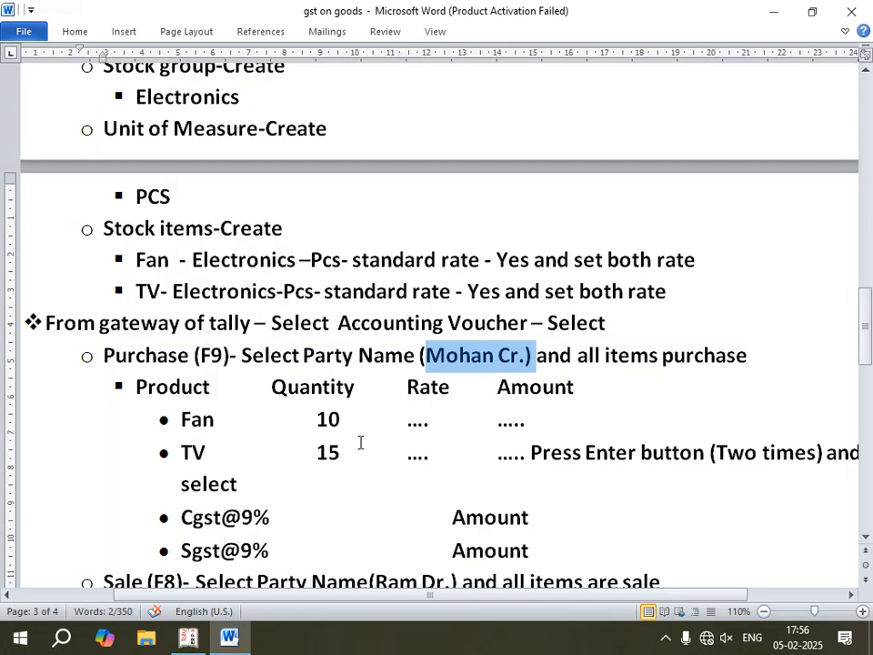
scroll(182, 364, down, 2)
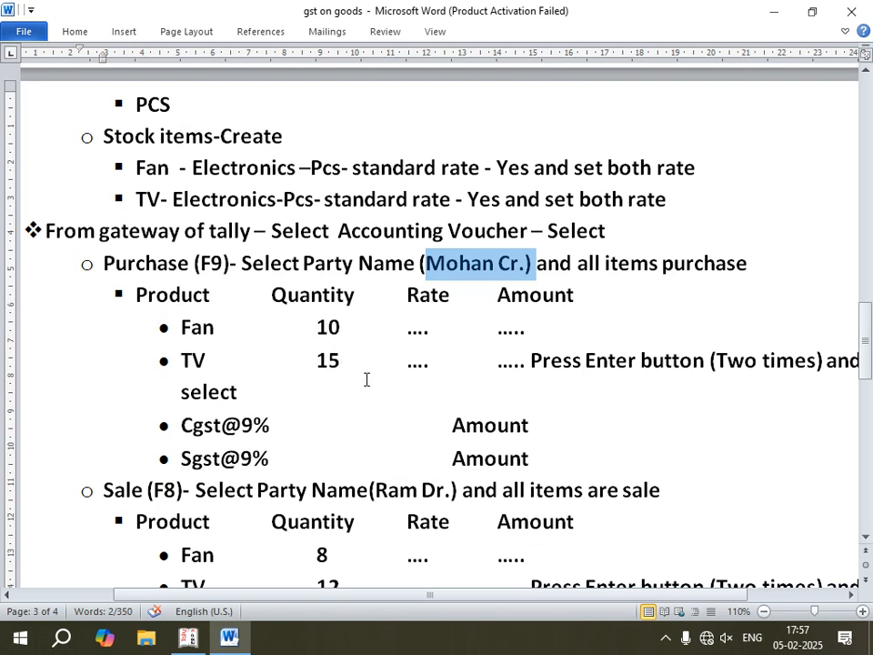
click(187, 639)
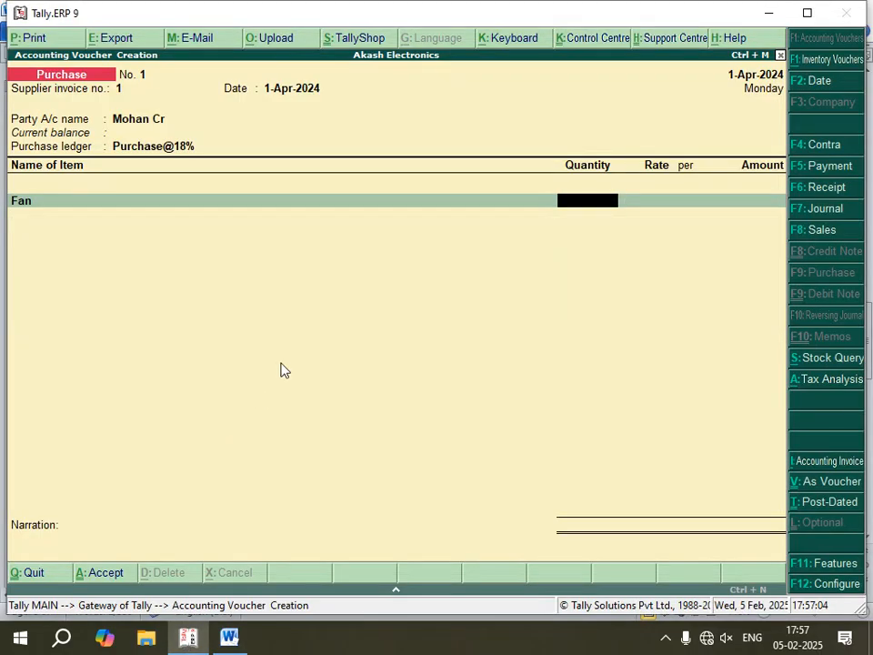
- Set Fan's quantity to 10 pcs after rechecking the Word notes, and accept the rate of 1,000.00 per pcs
text(10)
key(BackSpace)
click(241, 641)
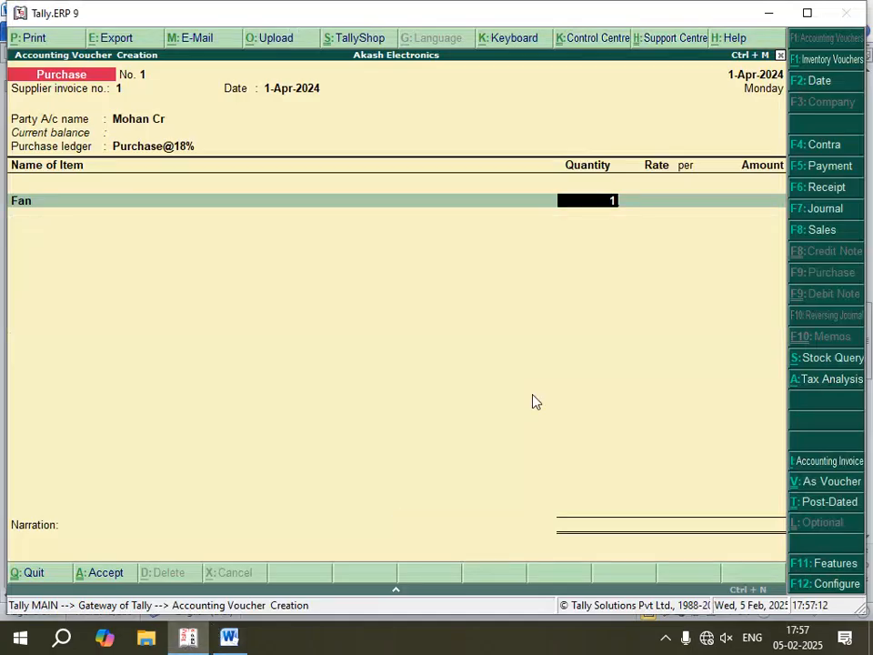
click(188, 638)
text(0)
key(Return)
key(Return)
key(Return)
key(Return)
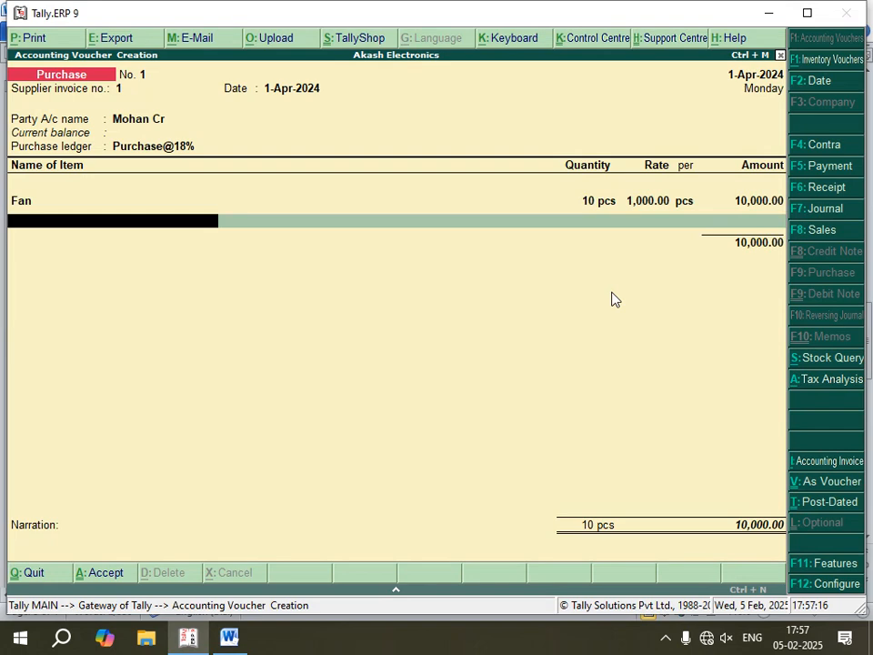
- Add Tv as the second purchase item with a quantity of 15 pcs
key(Down)
key(Down)
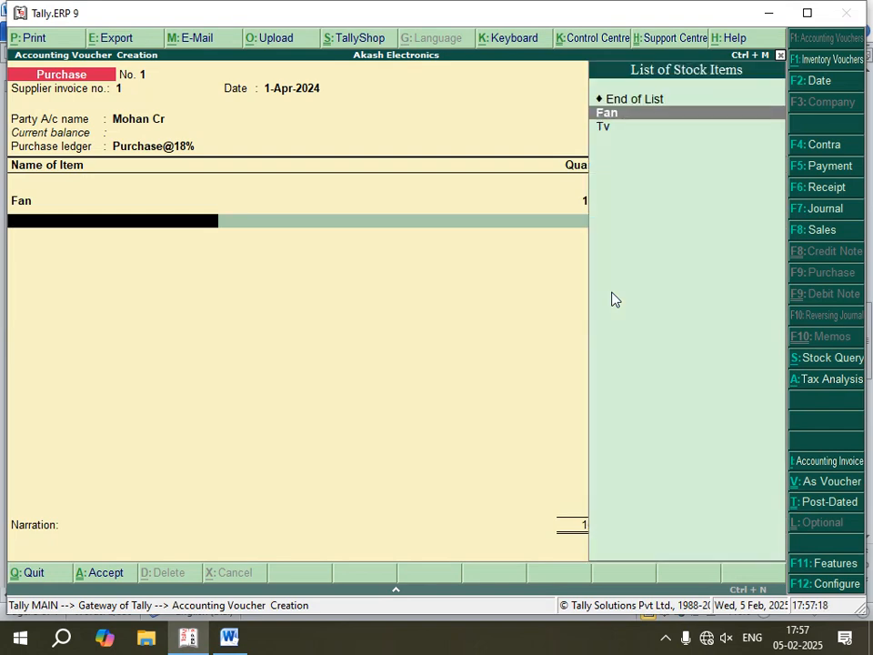
key(Return)
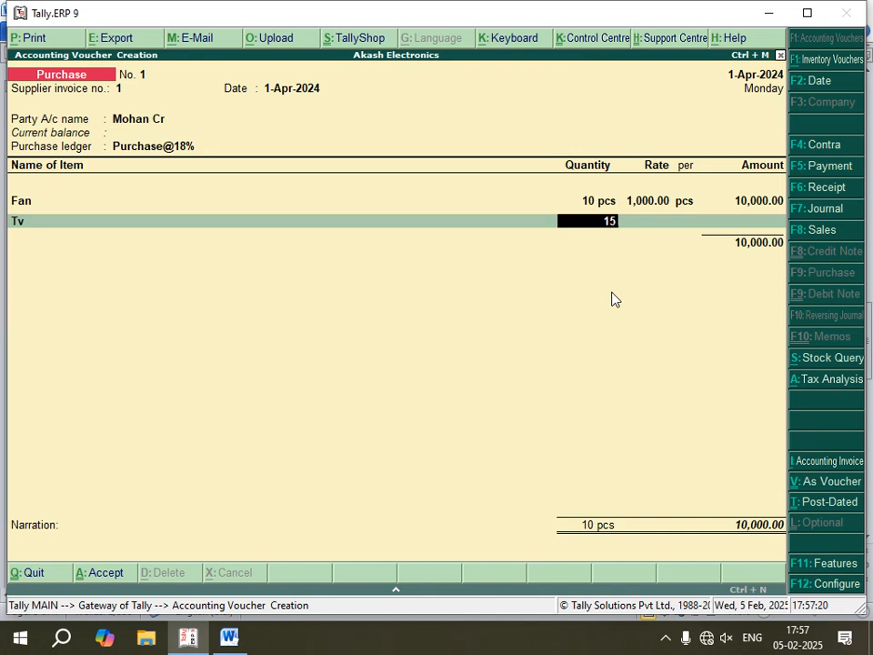
key(Return)
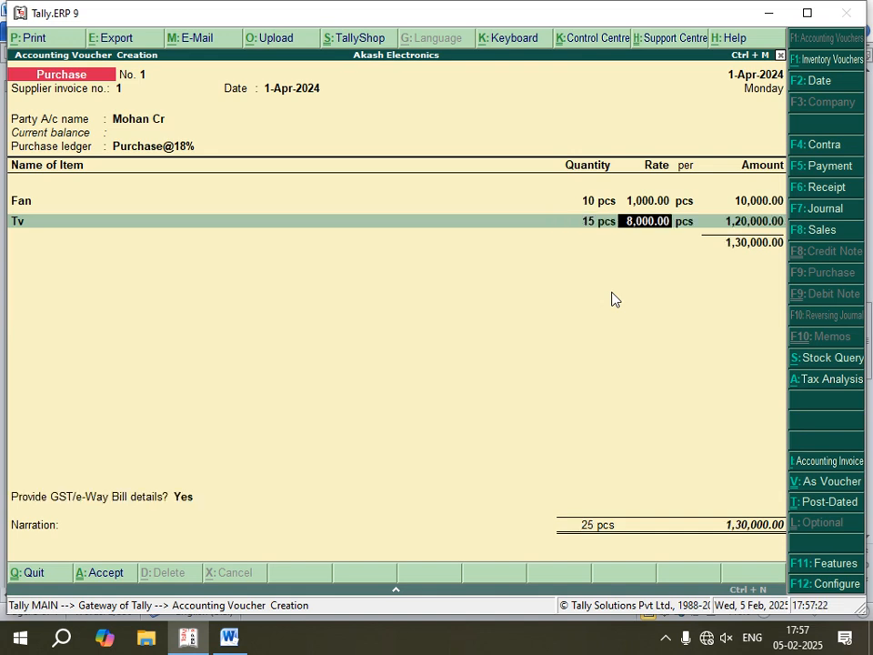
- Read the tax ledger instructions for the purchase in the Word notes, and in Tally.ERP 9 accept Tv's rate of 8,000.00 per pcs
click(222, 643)
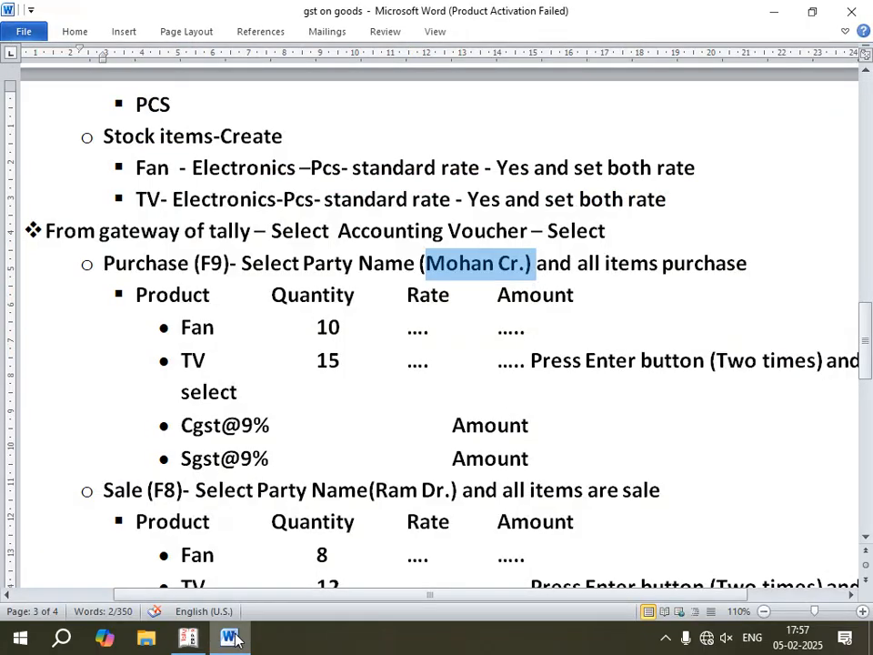
scroll(249, 478, down, 1)
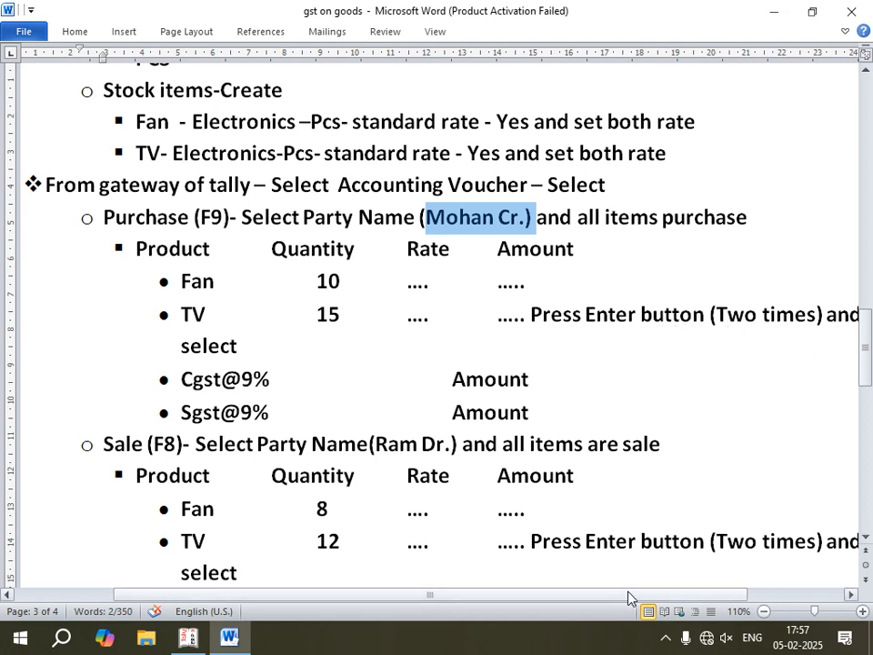
drag(629, 596, 643, 596)
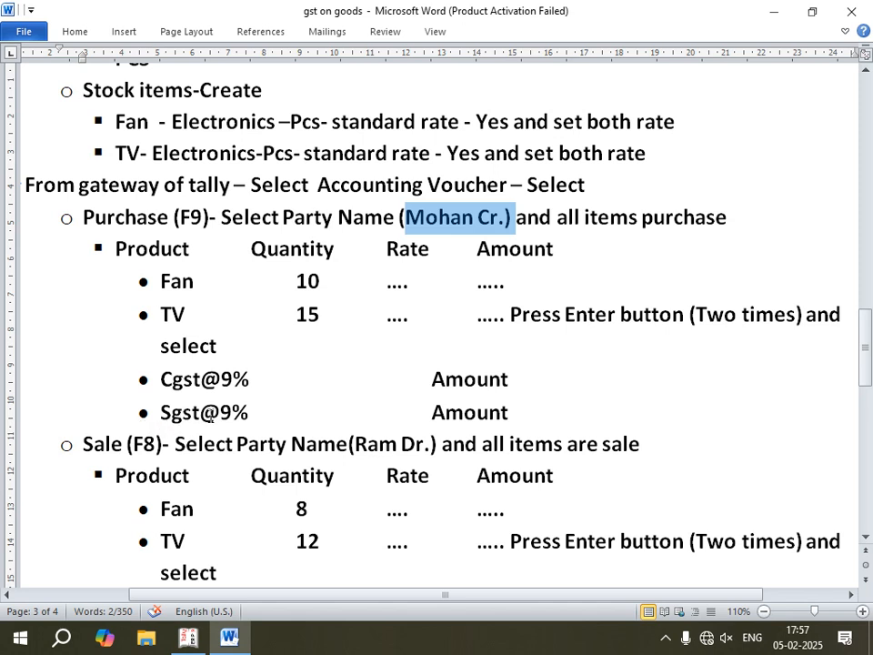
click(195, 644)
key(Return)
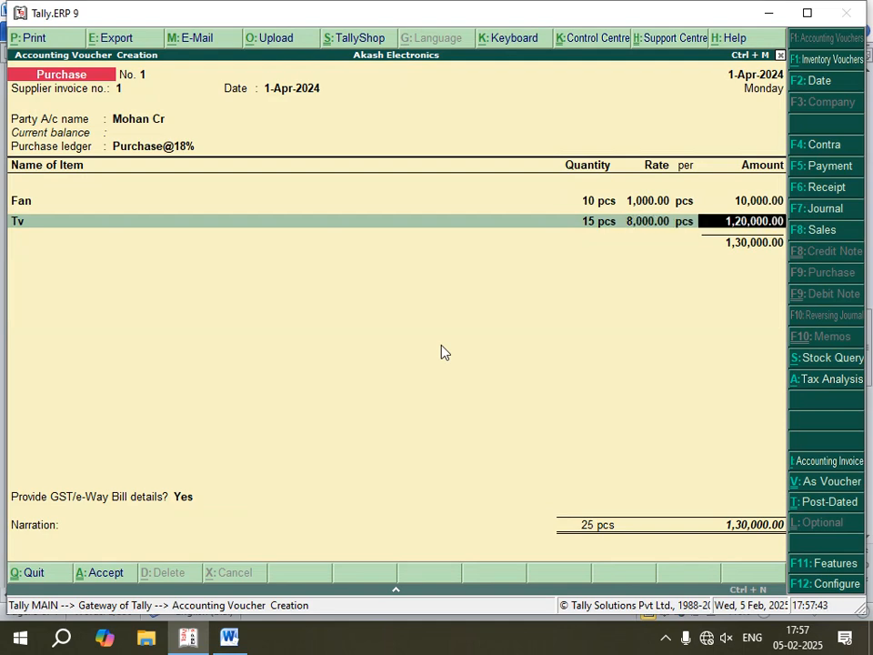
- End the item list of the purchase voucher and apply the Cgst@9% tax ledger
key(Return)
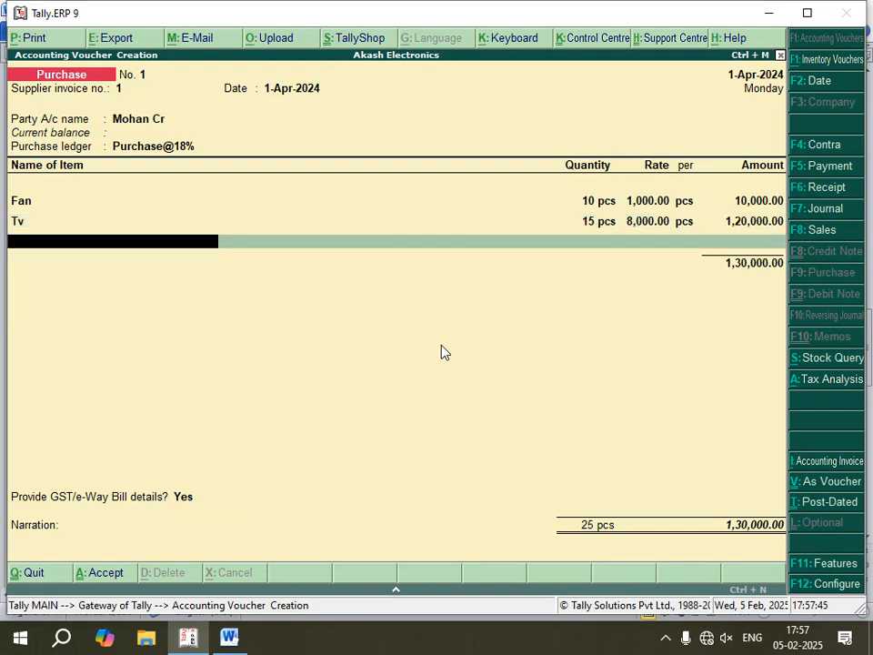
key(Return)
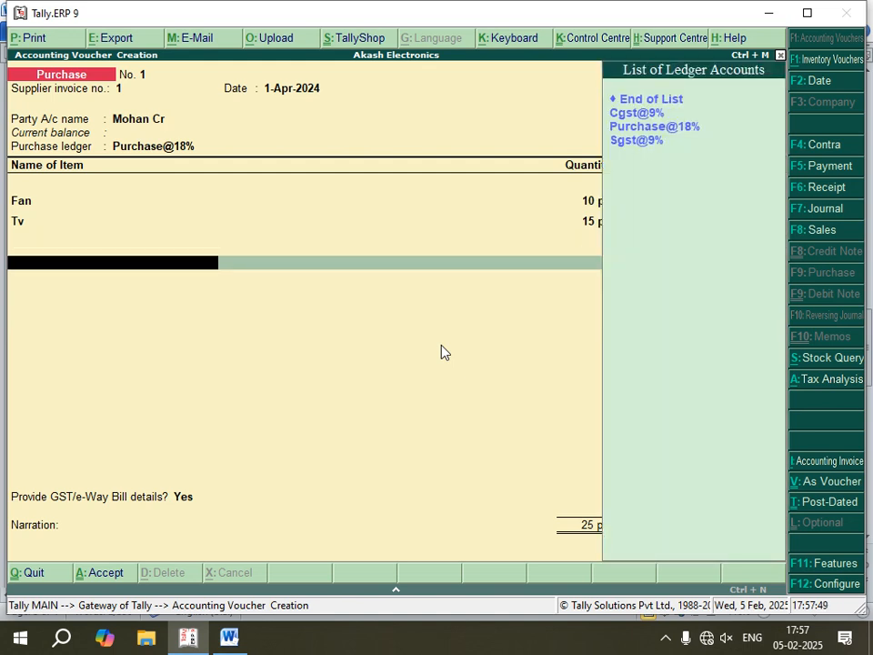
key(Return)
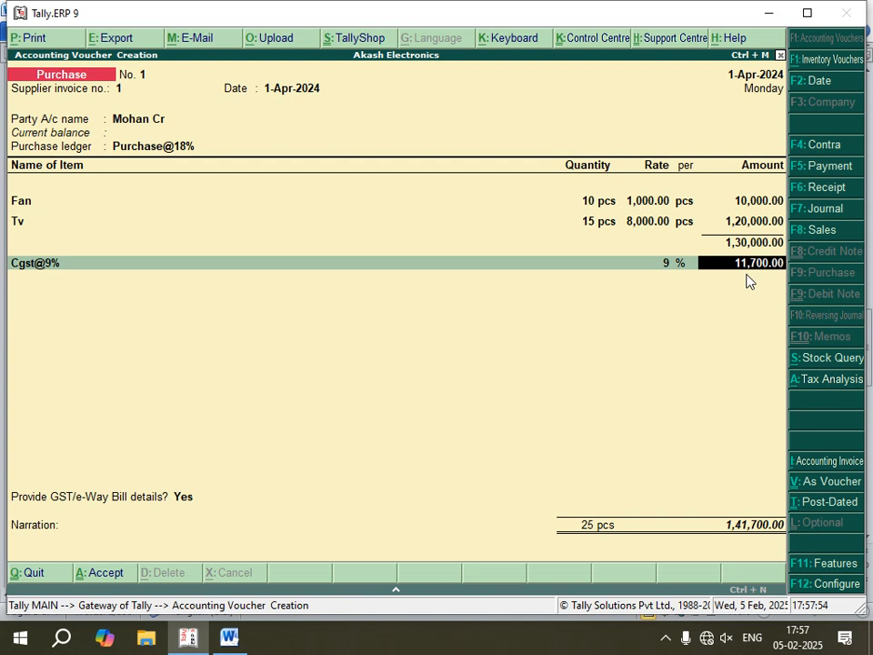
key(Return)
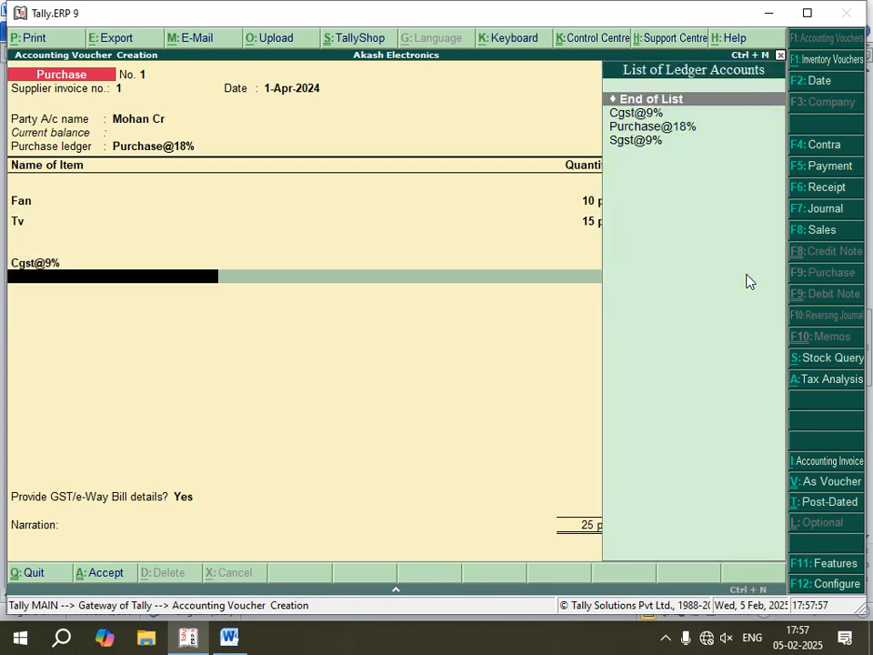
- Add the Sgst@9% tax ledger to the purchase voucher below Cgst@9% and accept its calculated amount
key(Down)
key(Down)
key(Down)
key(Return)
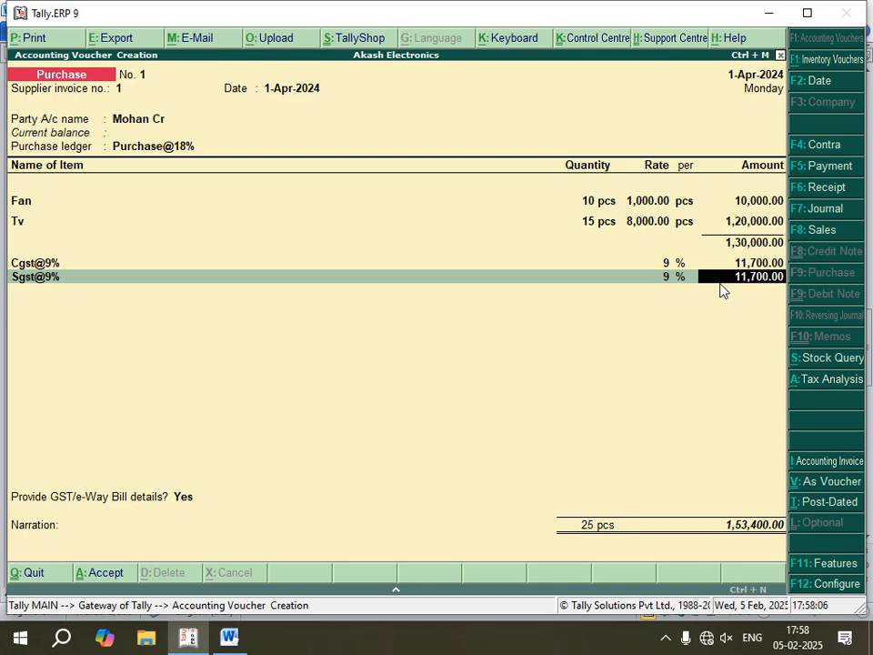
key(Return)
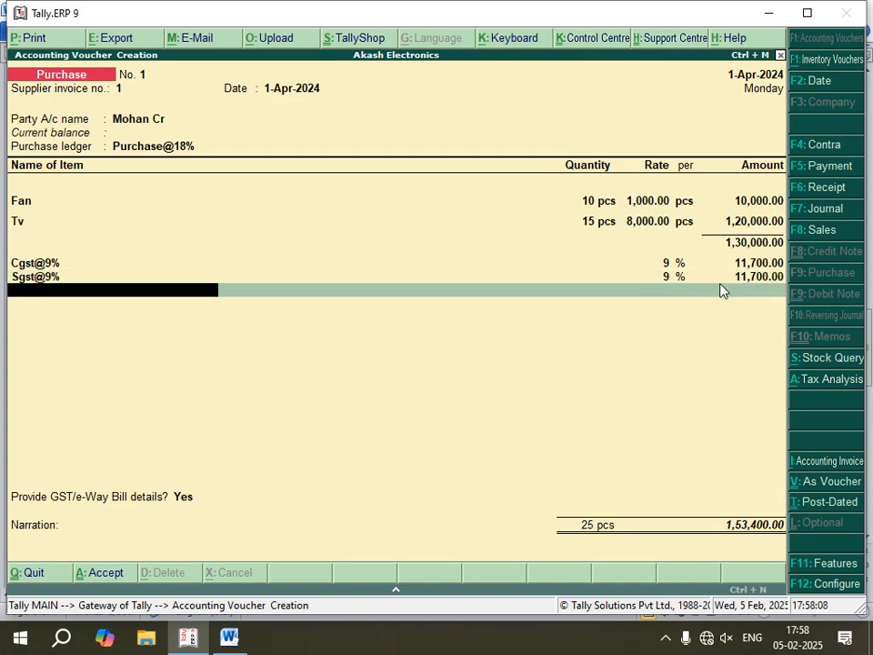
- Accept the purchase's GST and e-way bill details with their defaults, and save the voucher without a narration
key(Return)
key(Return)
key(Return)
key(Return)
key(Return)
key(Return)
key(Return)
key(Return)
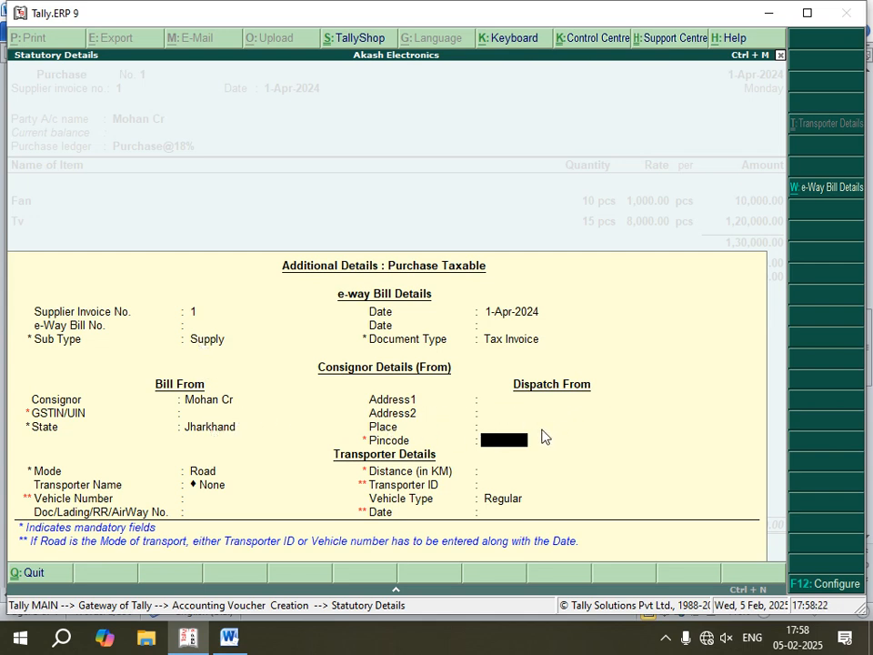
key(Return)
key(Return)
key(Return)
key(Return)
key(Return)
key(Return)
key(Return)
key(Return)
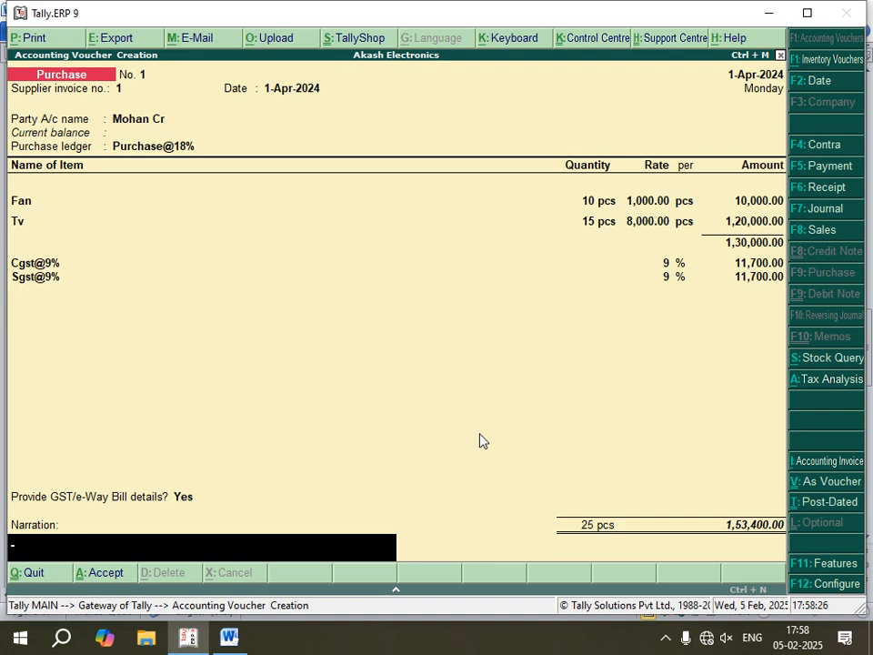
key(Return)
key(Return)
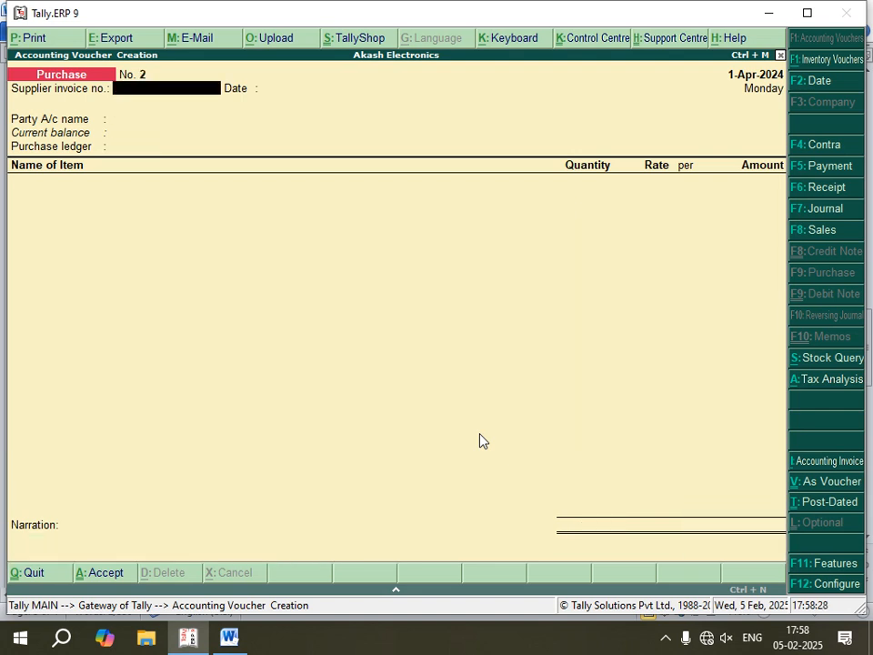
- Check the sale section of the Word notes, and in Tally.ERP 9 start a sales voucher with reference number 14
click(229, 637)
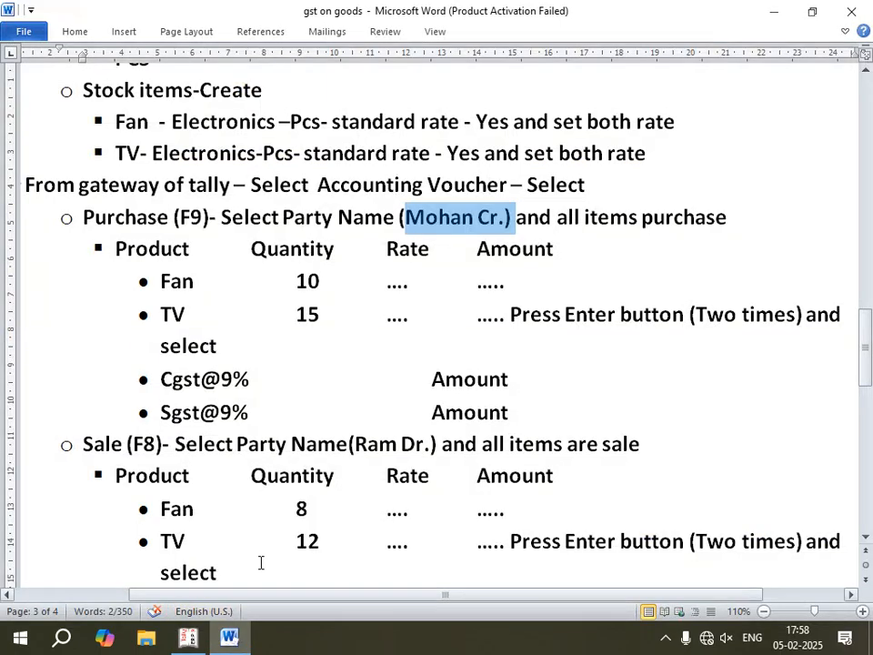
scroll(208, 357, down, 5)
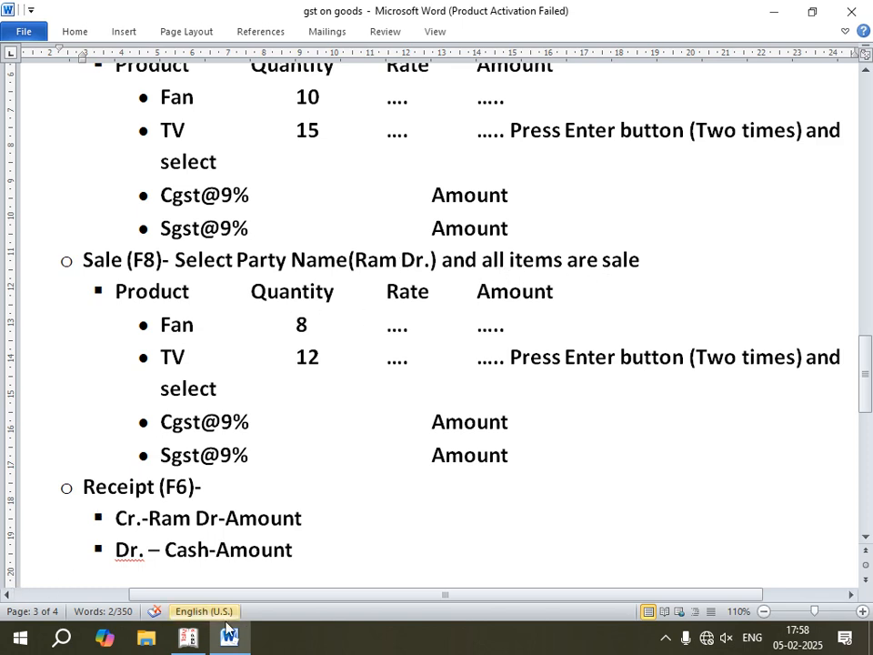
click(190, 636)
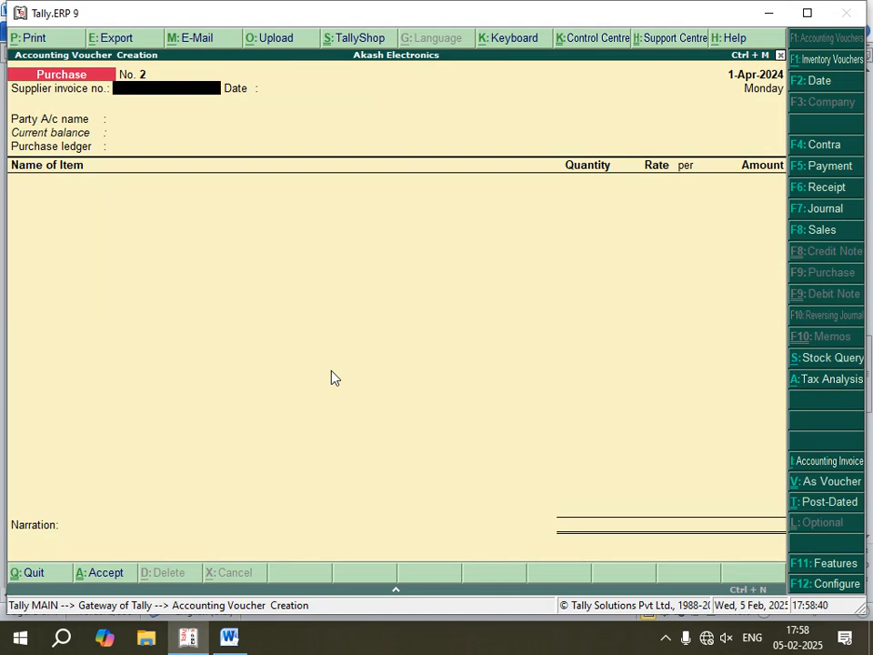
key(F8)
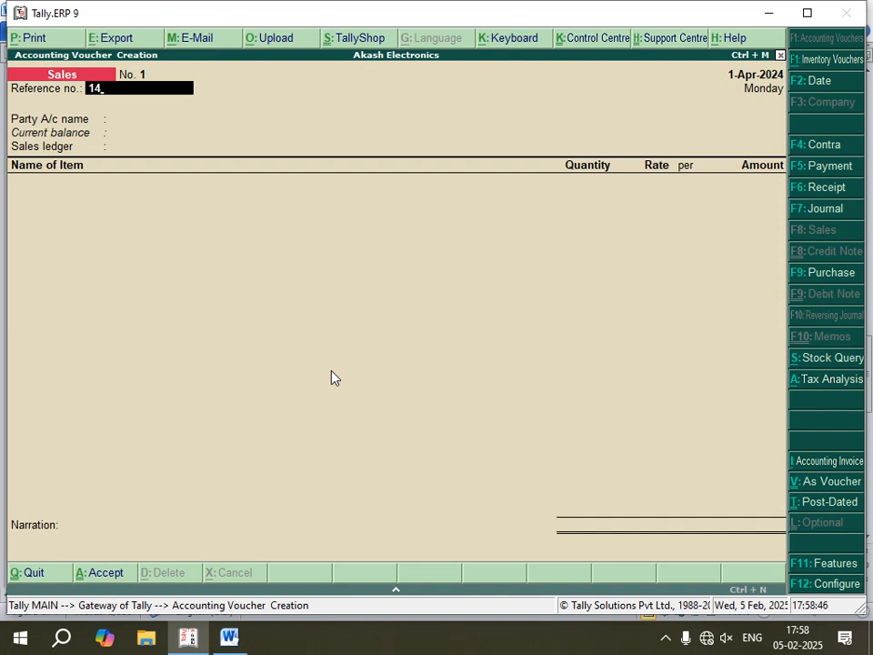
key(Return)
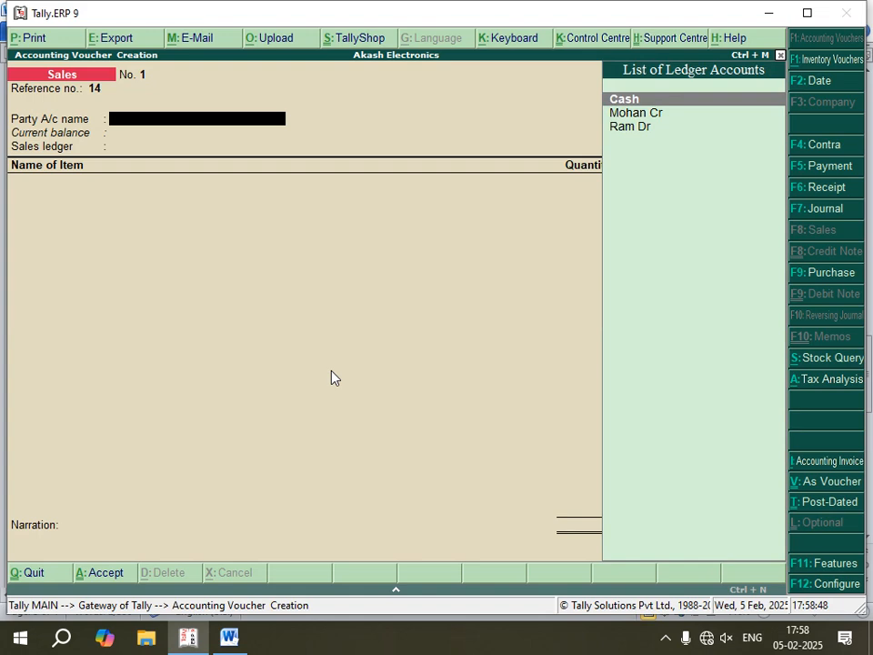
- Set the debtor as the sales party with its default party details, and choose Sale@18% as the sales ledger
key(Down)
key(Down)
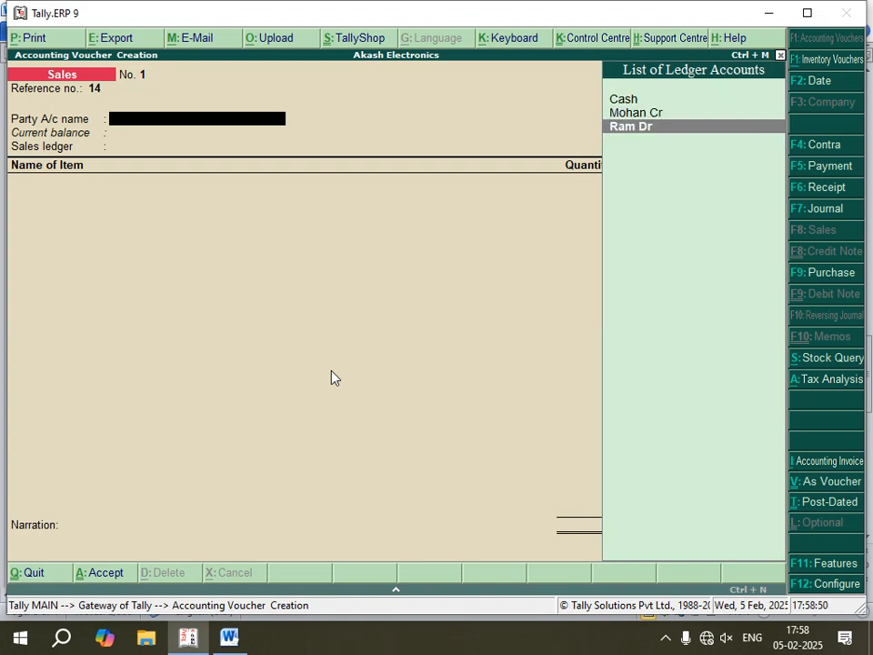
key(Return)
key(Return)
key(Return)
key(Return)
key(Return)
key(Return)
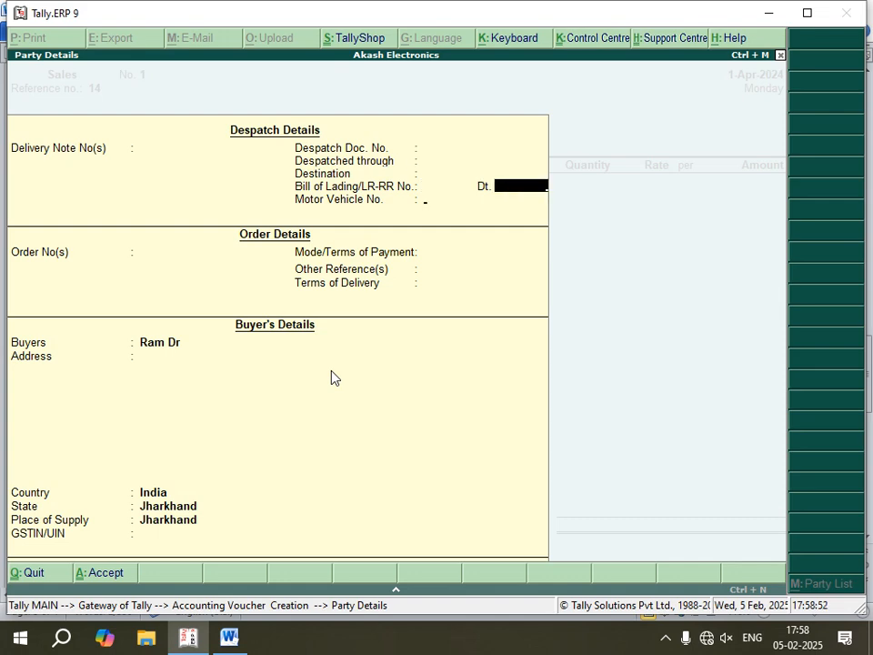
key(Return)
key(Return)
key(Return)
key(Return)
key(Return)
key(Return)
key(Return)
key(Return)
key(Return)
key(Return)
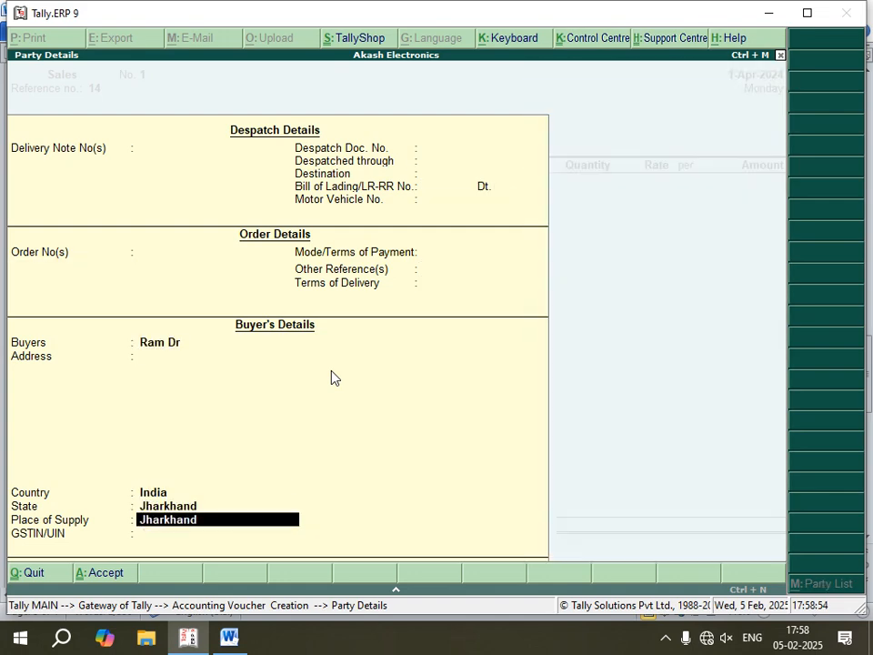
key(Return)
key(Return)
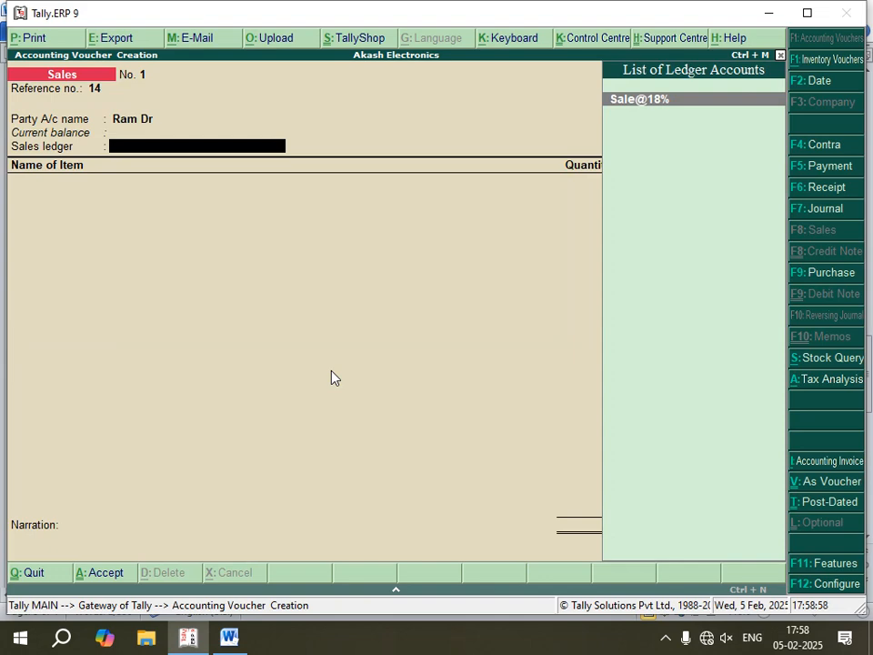
key(Return)
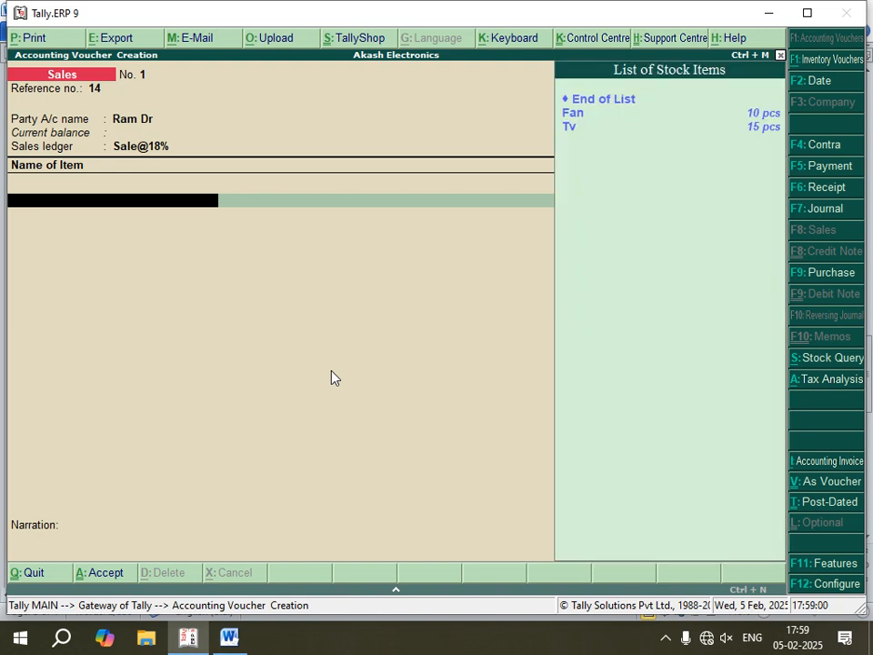
- Add Fan to the sale with 8 pcs at 1,500.00 per pcs, checking the quantities against the Word notes
key(Down)
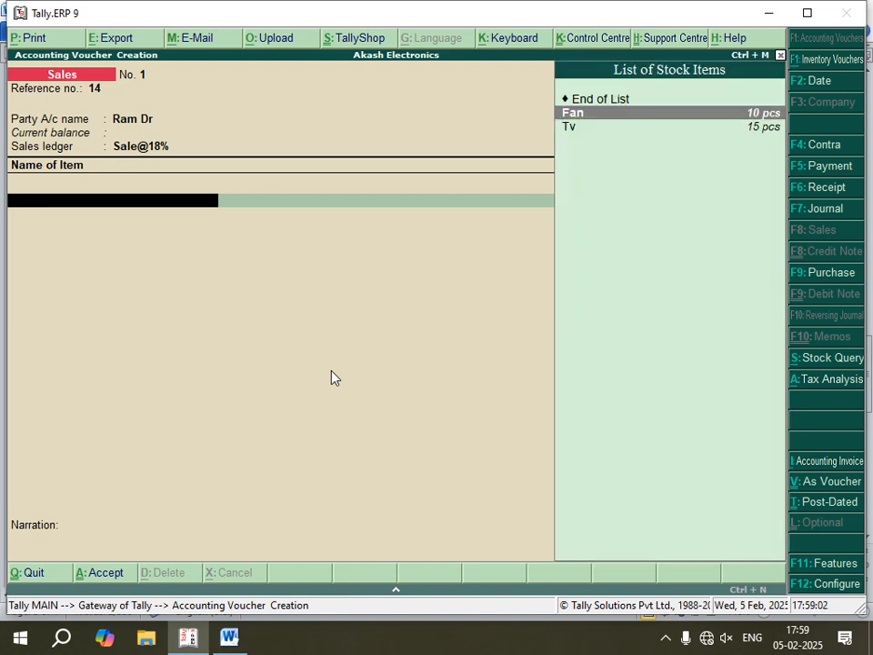
key(Return)
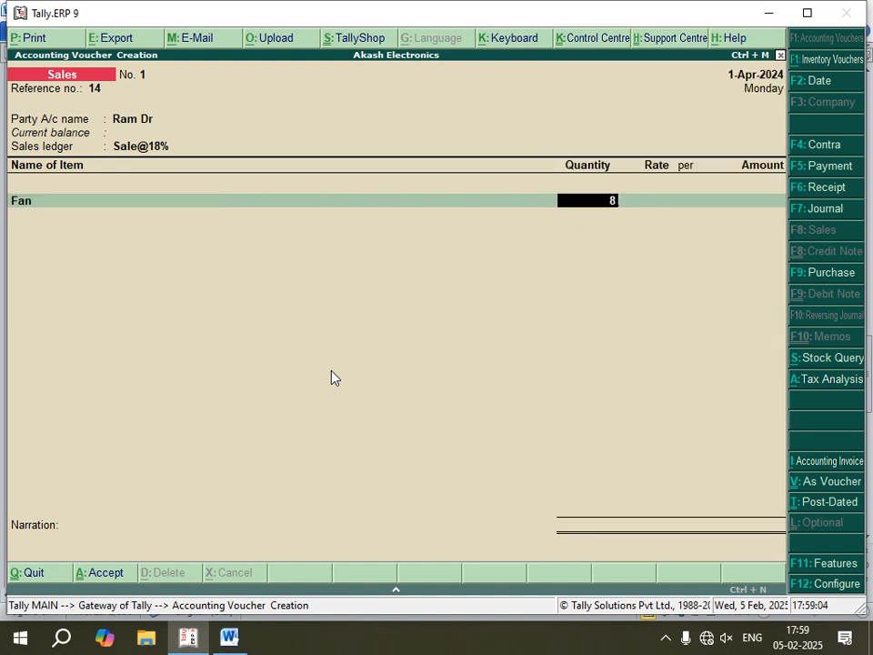
click(230, 637)
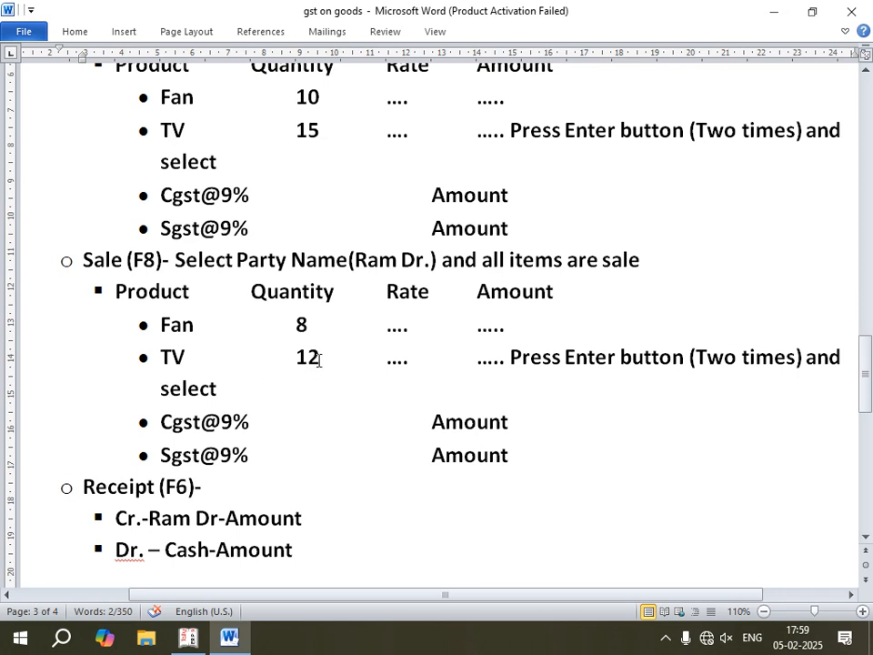
click(189, 638)
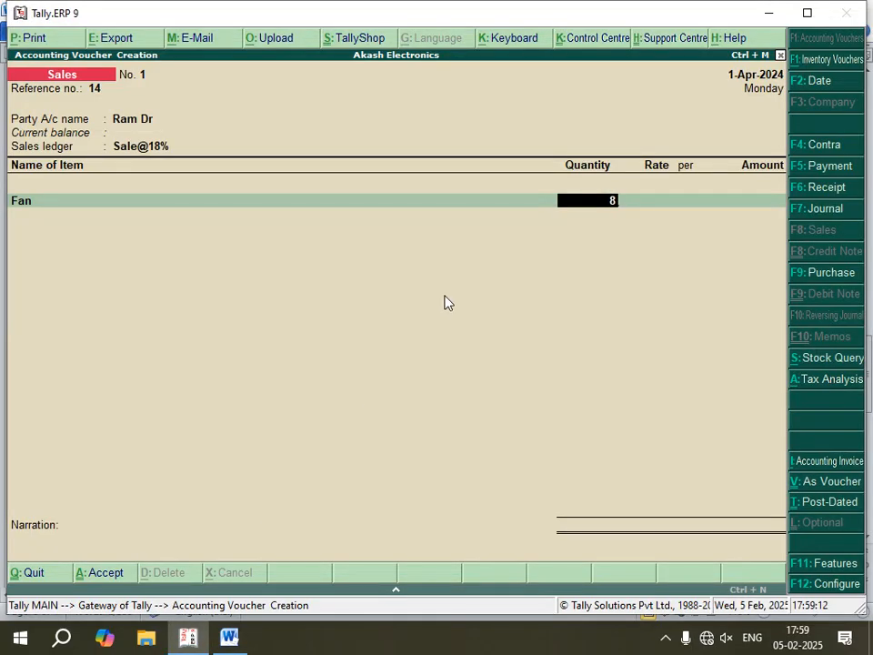
key(Return)
key(Return)
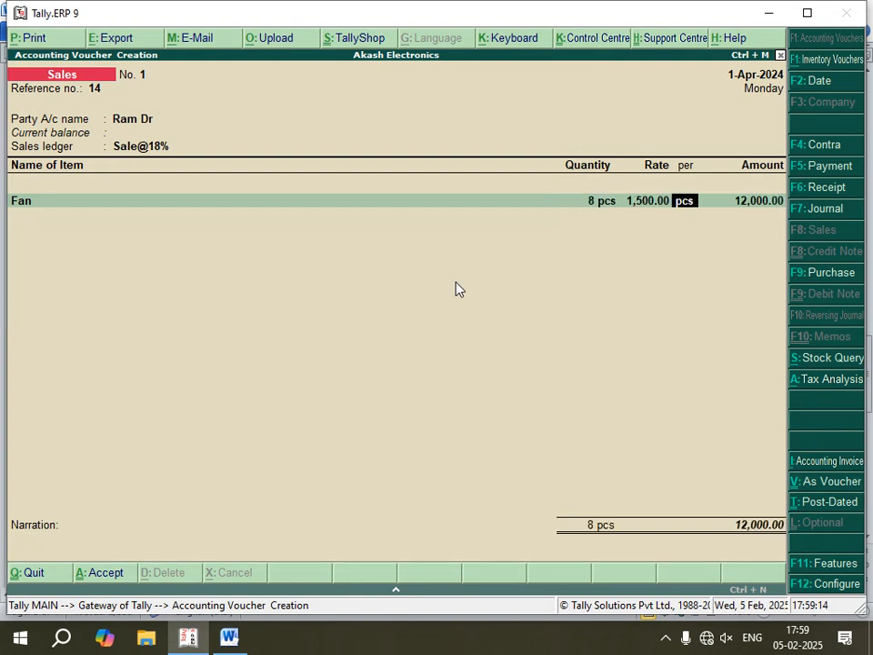
key(Return)
key(Return)
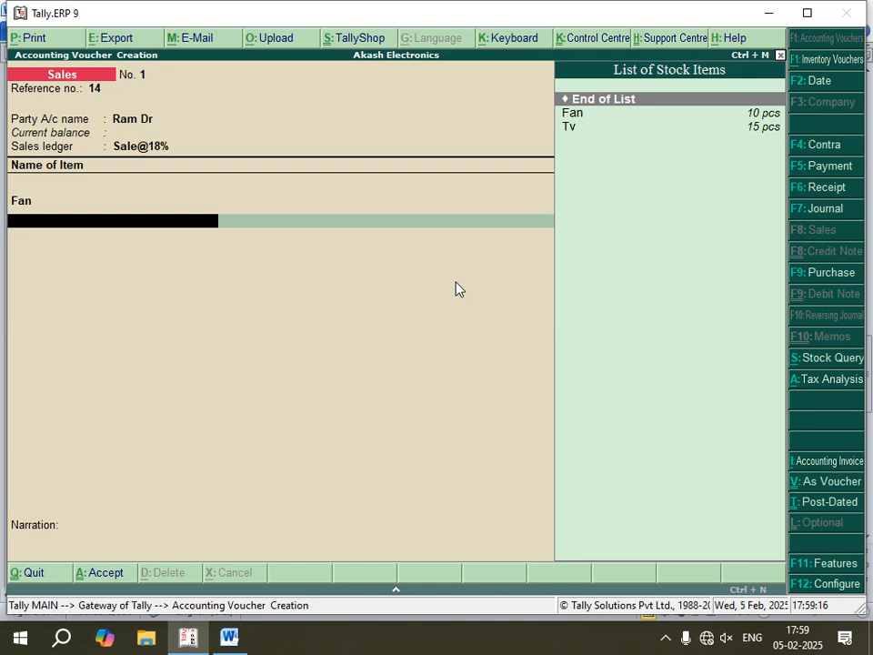
- Add Tv as the second sale item with 12 pcs at 12,000.00 per pcs
key(Down)
key(Down)
key(Return)
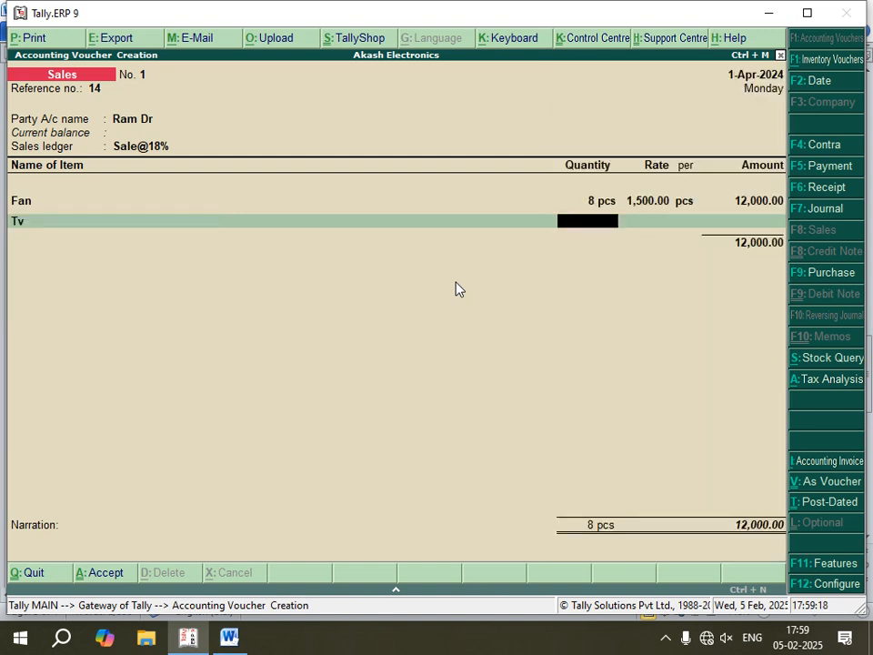
text(12)
key(Return)
key(Return)
key(Return)
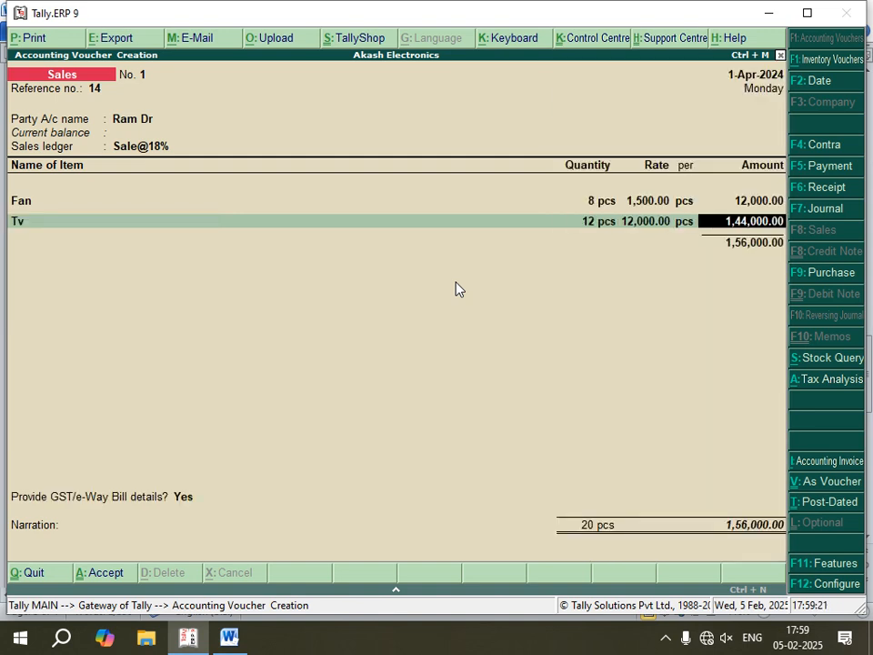
key(Return)
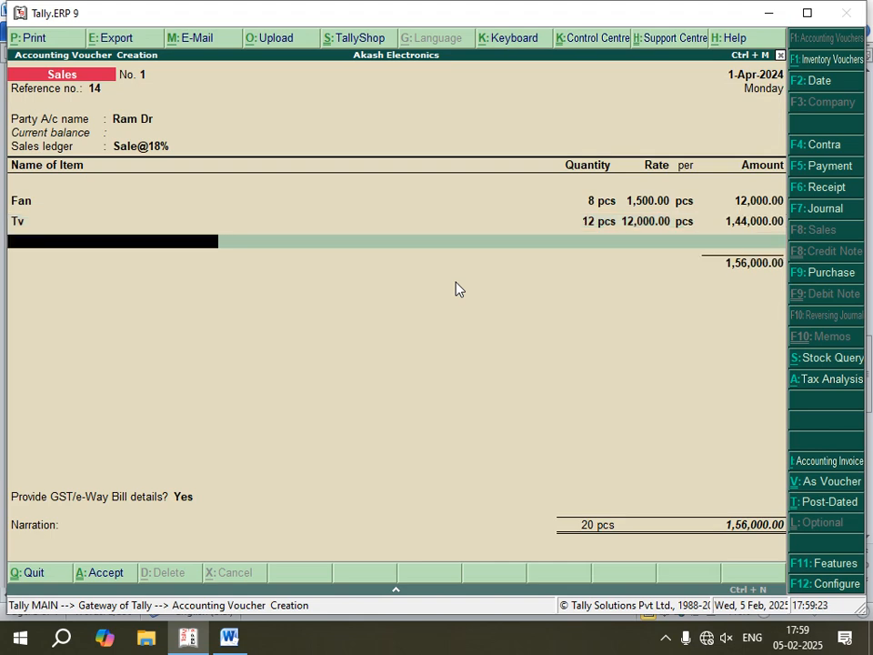
- End the sale's item list, check the tax ledgers in the Word notes, and apply Cgst@9% in Tally.ERP 9
key(Return)
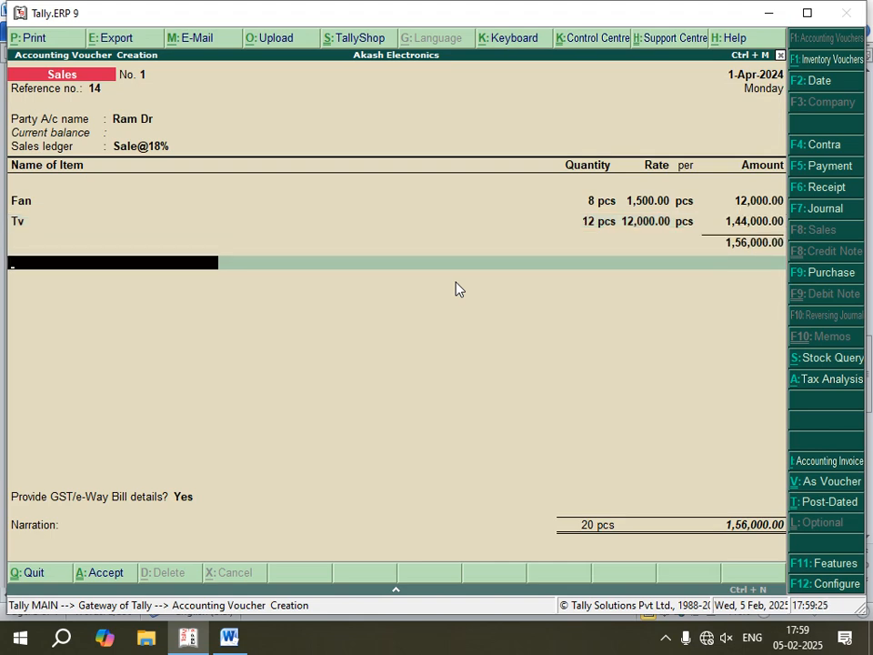
click(230, 637)
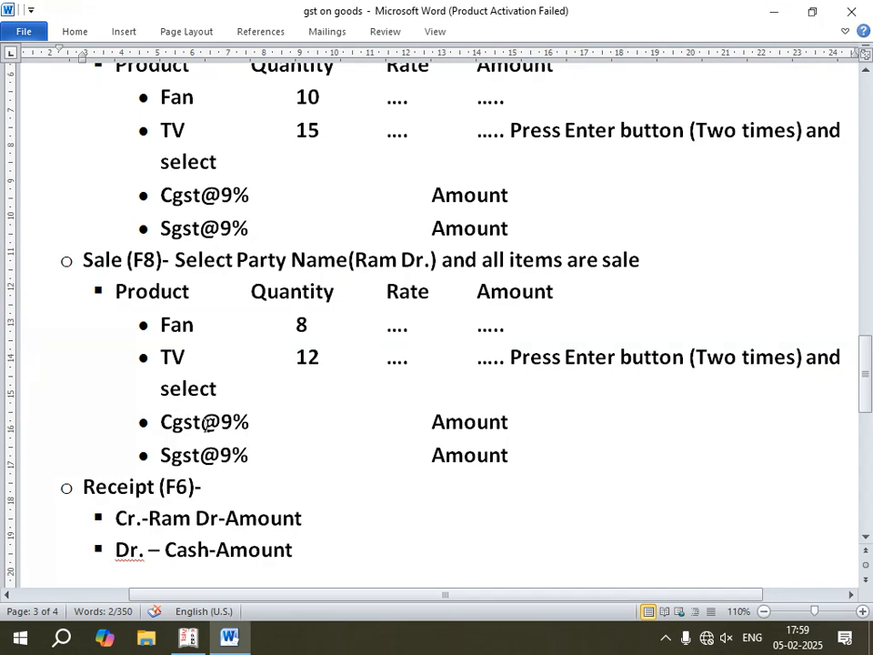
click(192, 642)
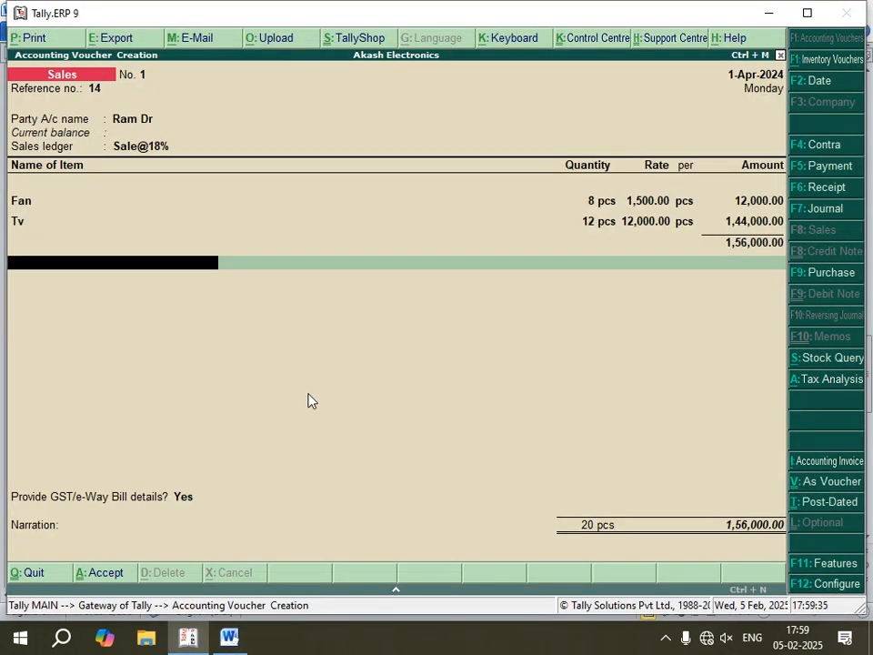
key(Return)
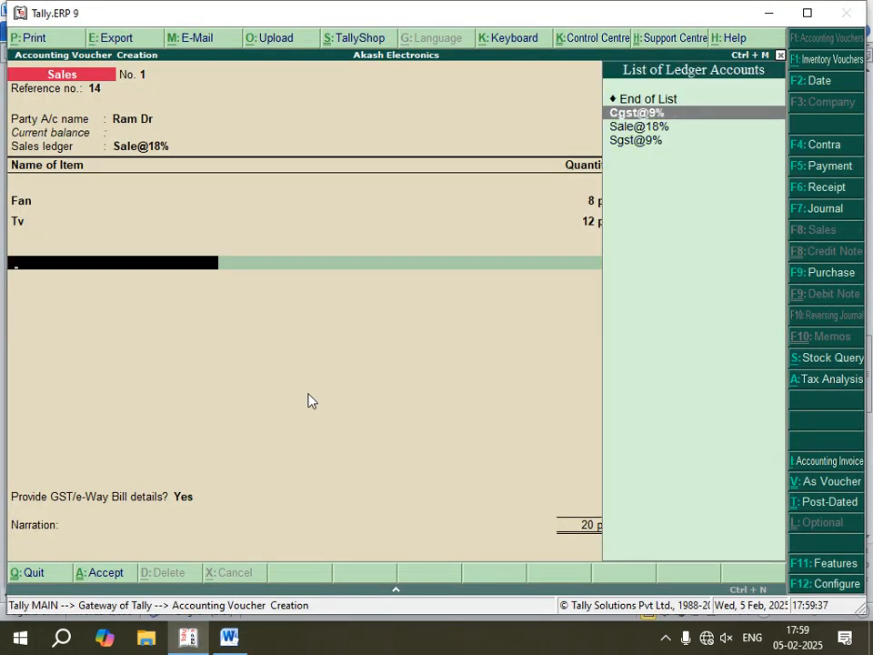
key(Return)
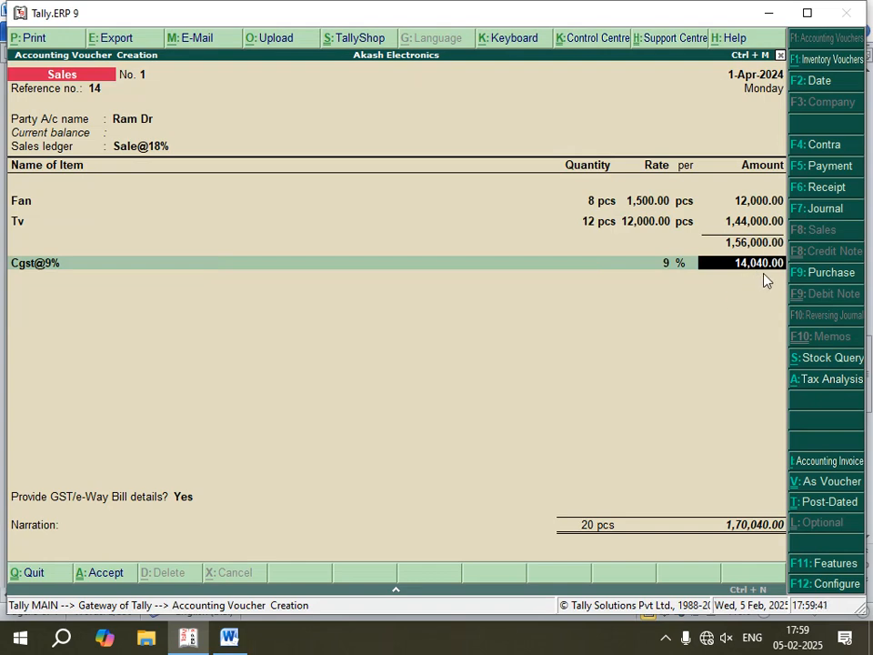
key(Return)
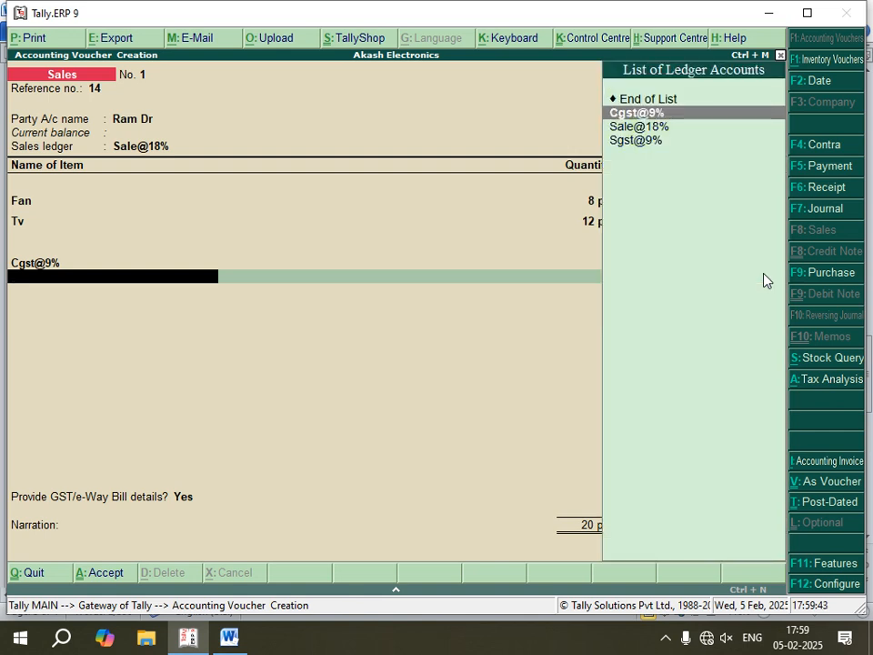
- Add the Sgst@9% tax ledger to the sales voucher below Cgst@9%
key(Down)
key(Down)
key(Return)
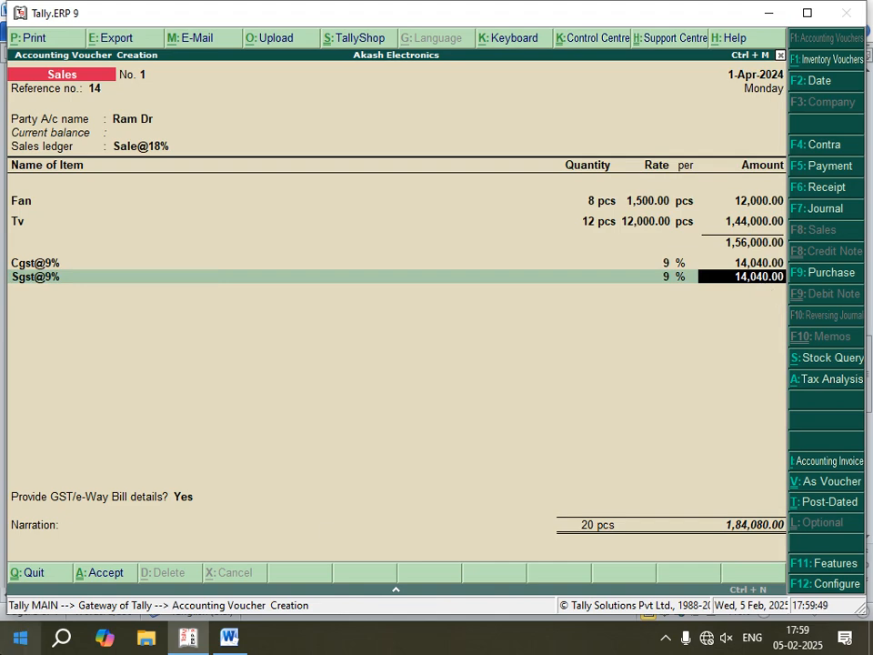
- Pass through the e-way bill details without adding any values and save the sales voucher
key(Return)
key(Return)
key(Return)
key(Return)
key(Return)
key(Return)
key(Return)
key(Return)
key(Return)
key(Return)
key(Return)
key(Return)
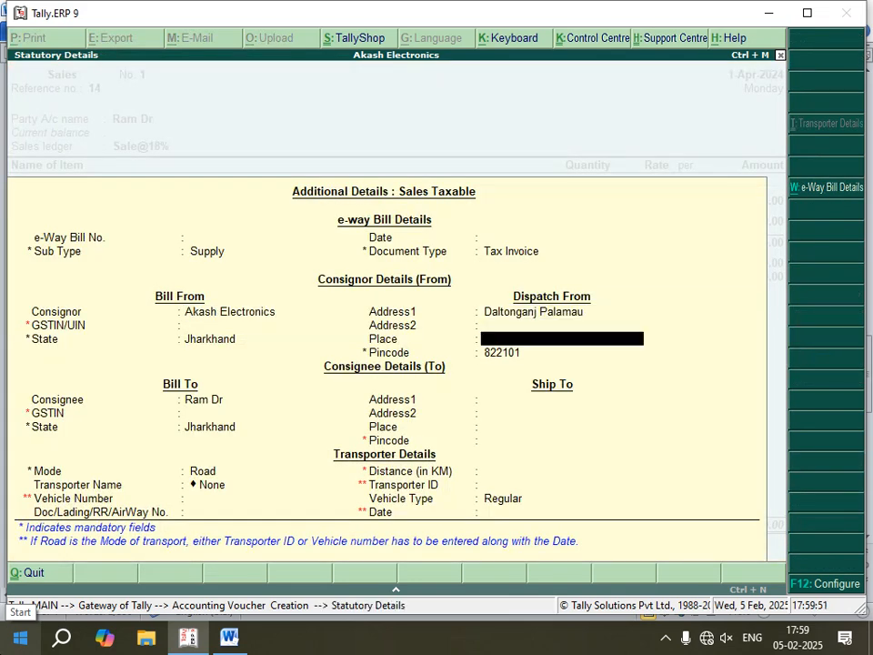
key(Return)
key(Return)
key(Return)
key(Return)
key(Return)
key(Return)
key(Return)
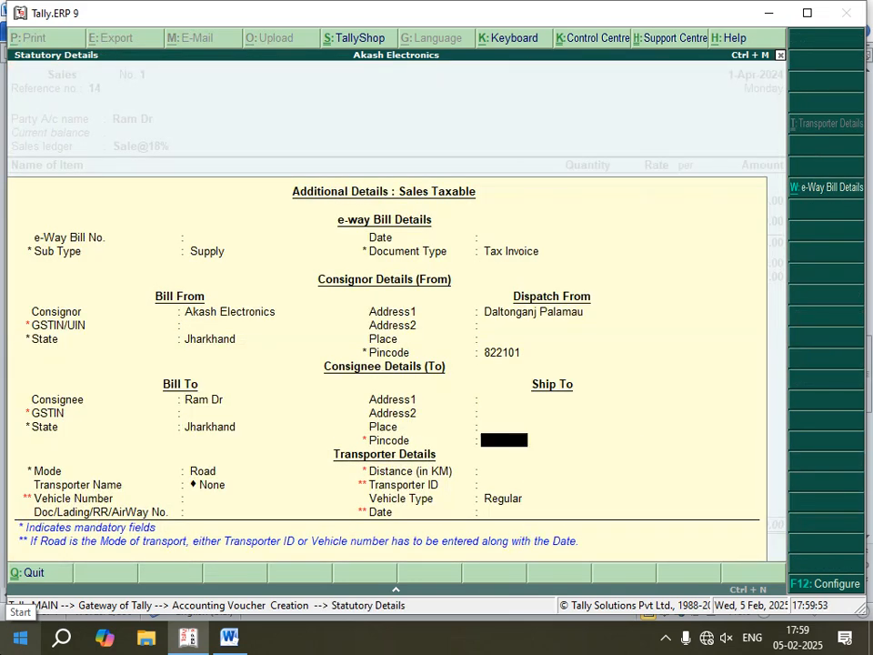
key(Return)
key(Return)
key(Return)
key(Return)
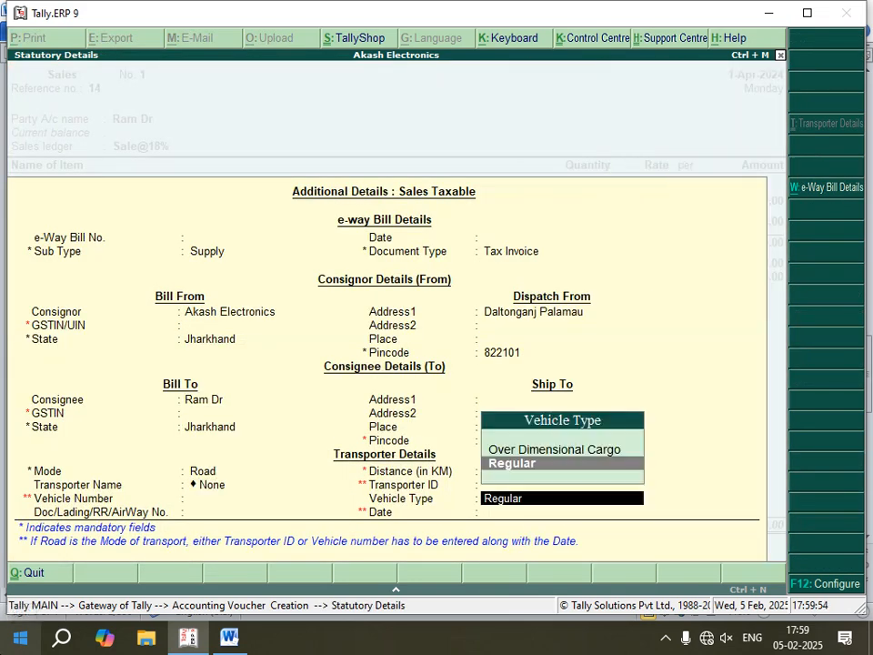
key(Return)
key(Return)
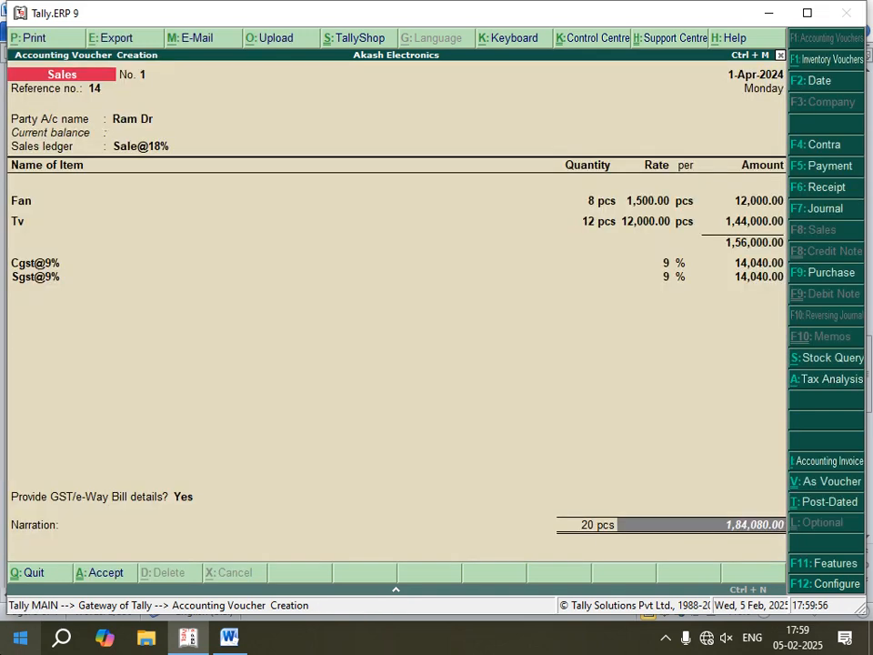
key(Return)
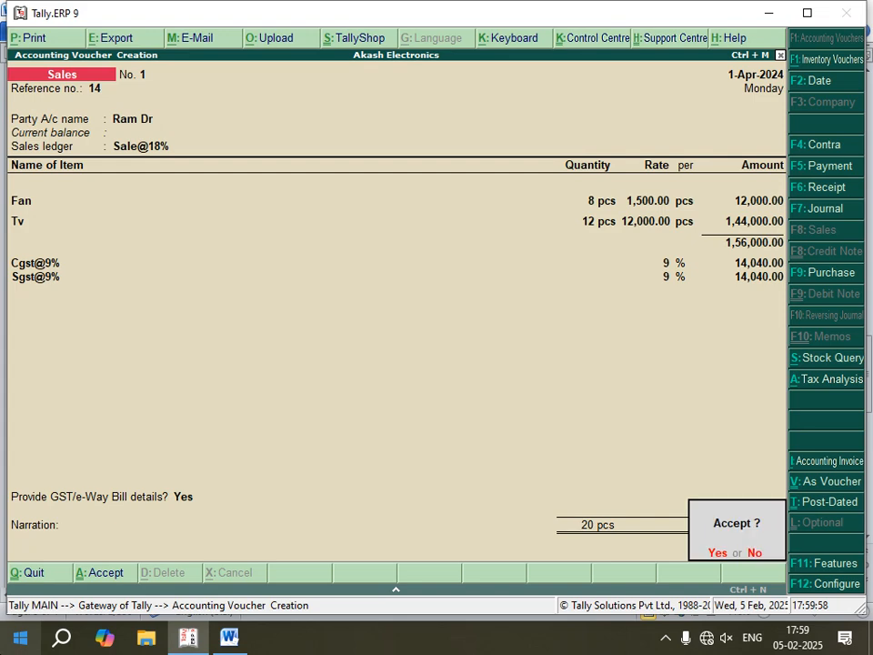
key(Return)
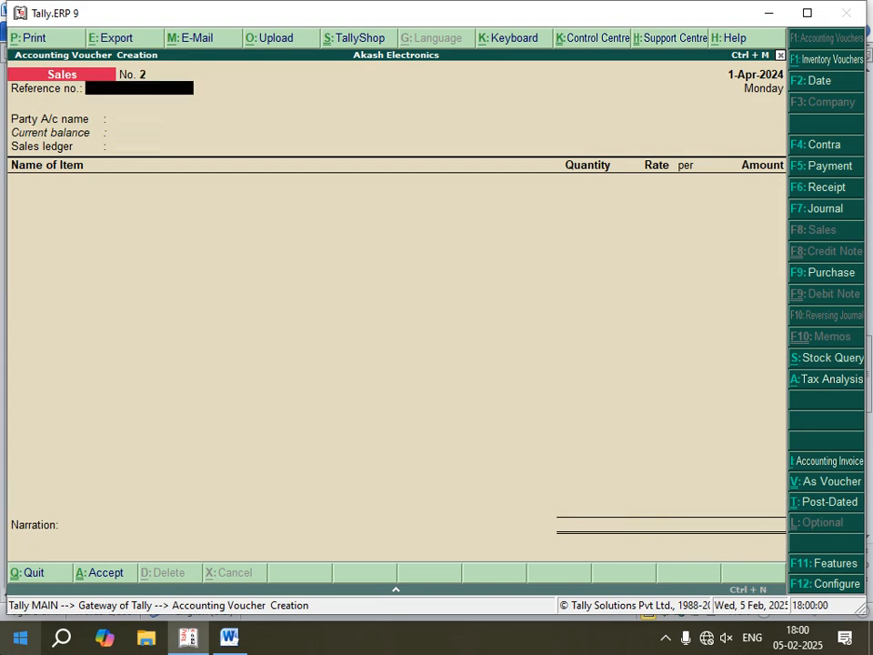
- Check the receipt entry in the Word notes, and start a receipt voucher in Tally.ERP 9 crediting the sale's customer ledger
click(228, 639)
scroll(239, 487, down, 4)
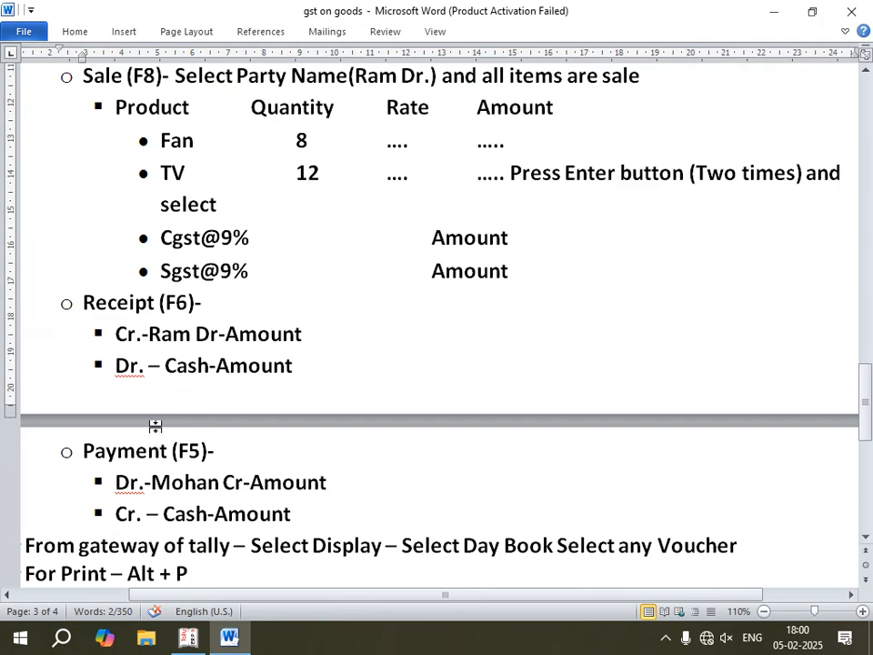
scroll(256, 308, up, 6)
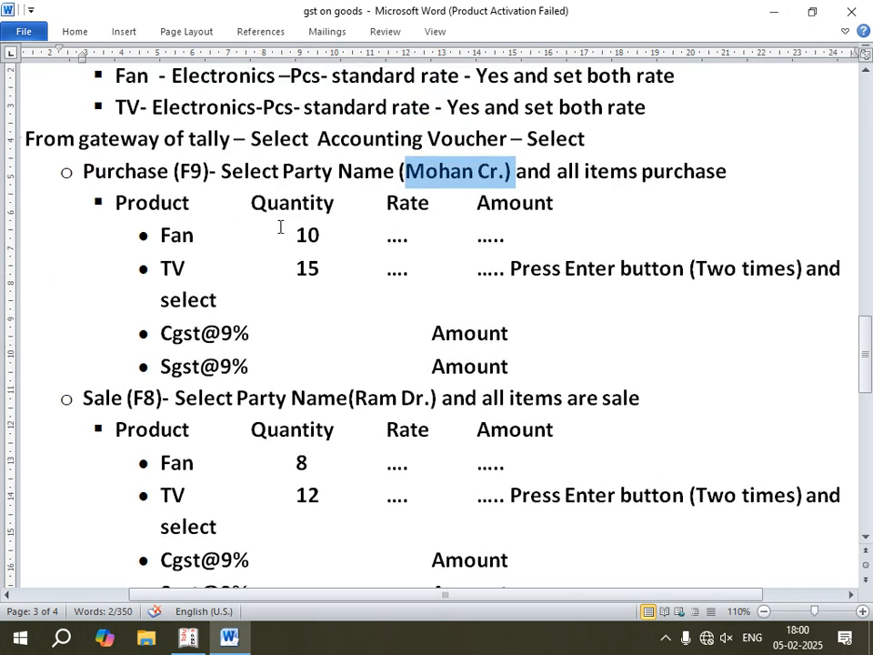
scroll(179, 493, down, 4)
scroll(155, 445, down, 3)
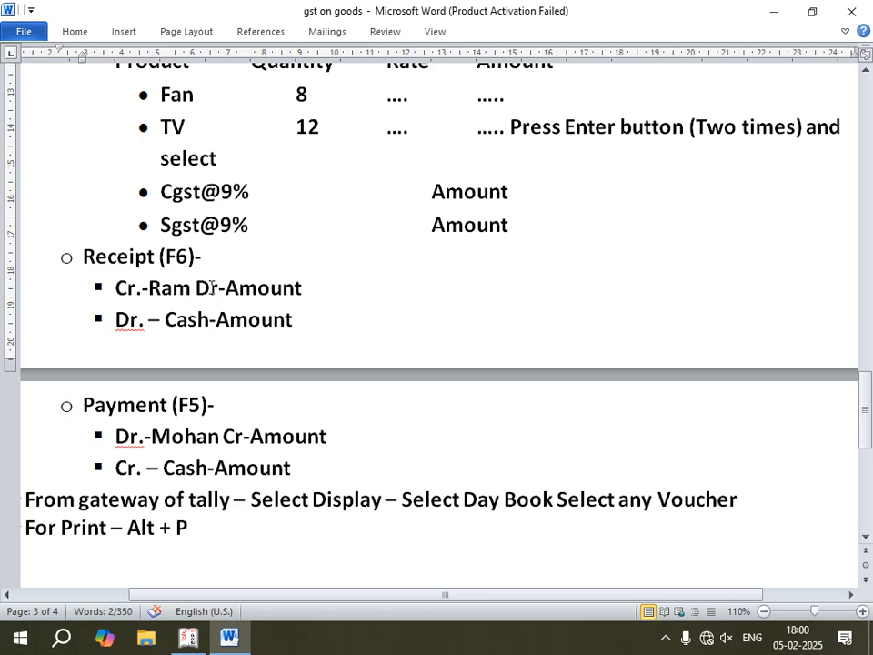
click(188, 638)
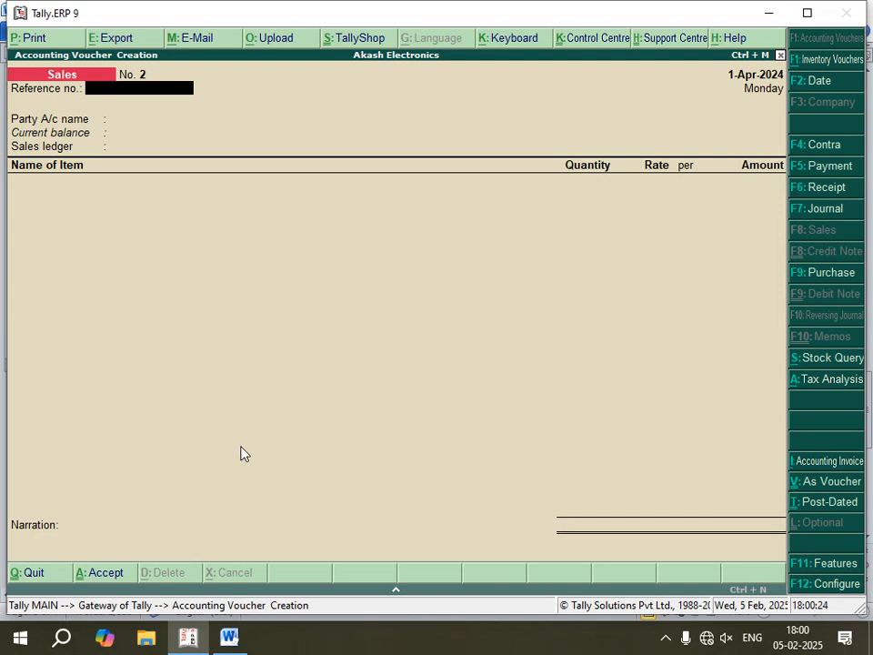
key(F6)
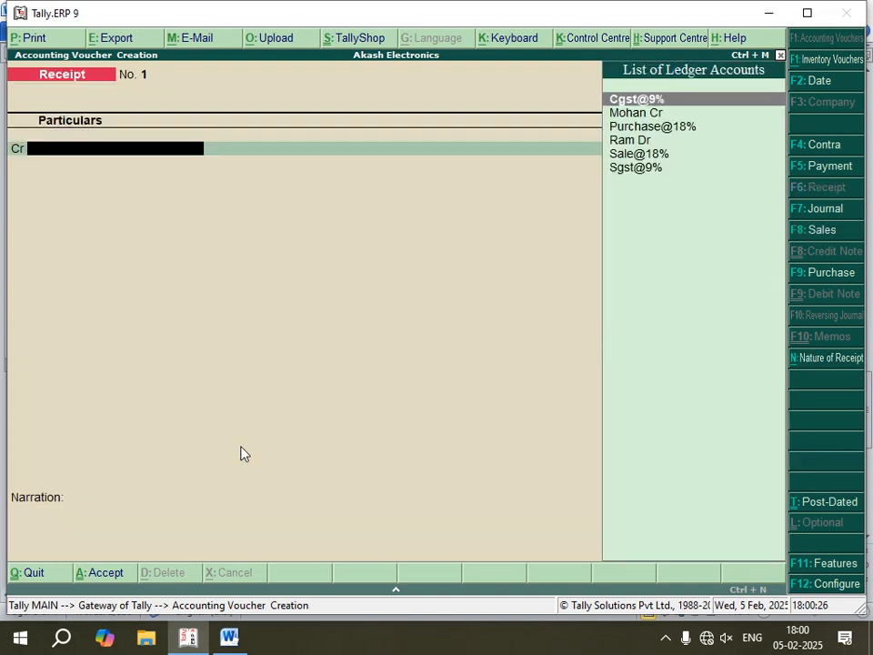
key(Down)
key(Down)
key(Down)
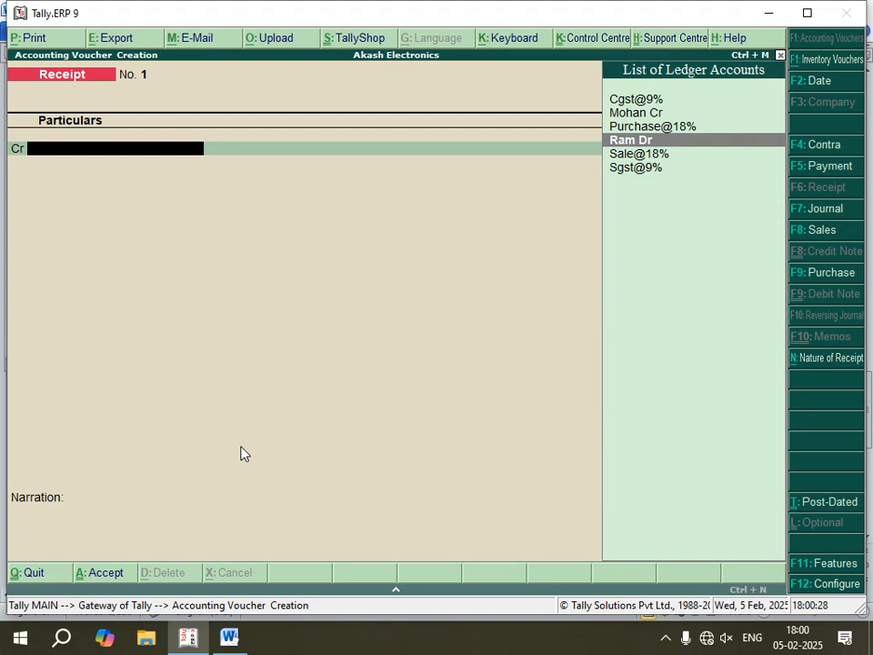
key(Return)
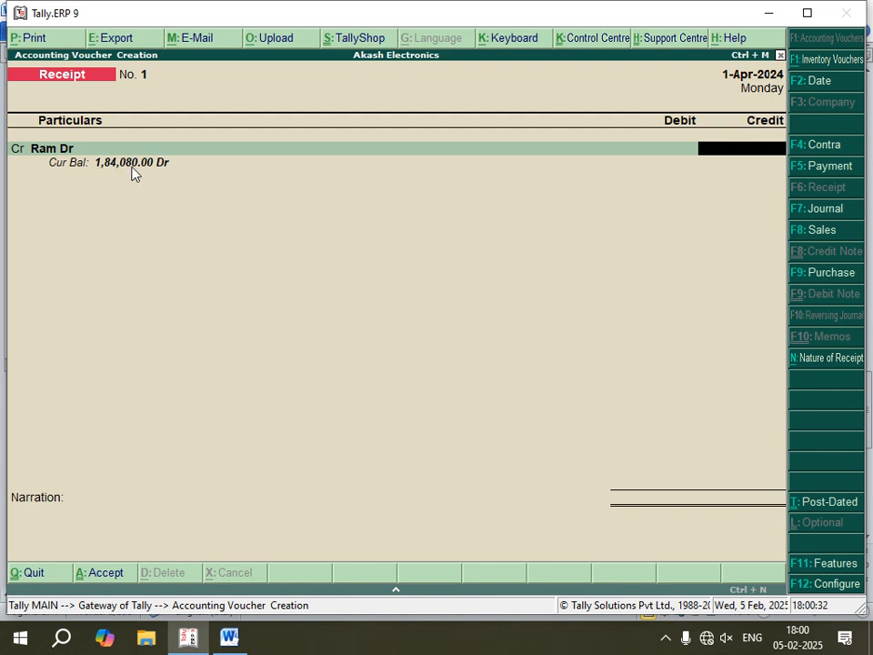
- Enter 1,84,080.00 as the customer's credit amount and allocate it as Agst Ref to bill 1
text(184080)
key(Return)
- Debit Cash with 1,84,080.00 and save the receipt voucher
key(Return)
key(Return)
key(Return)
key(Return)
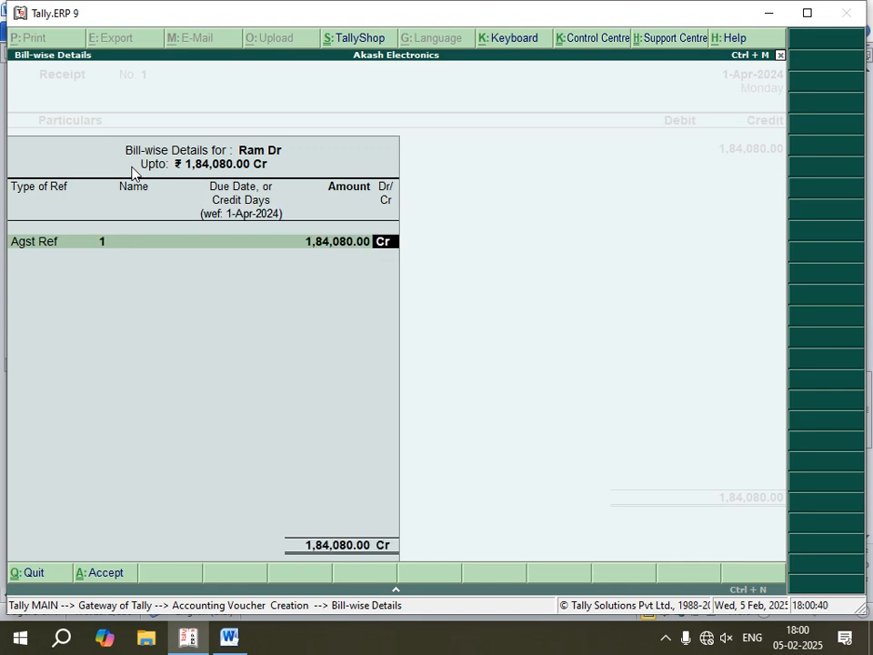
key(Return)
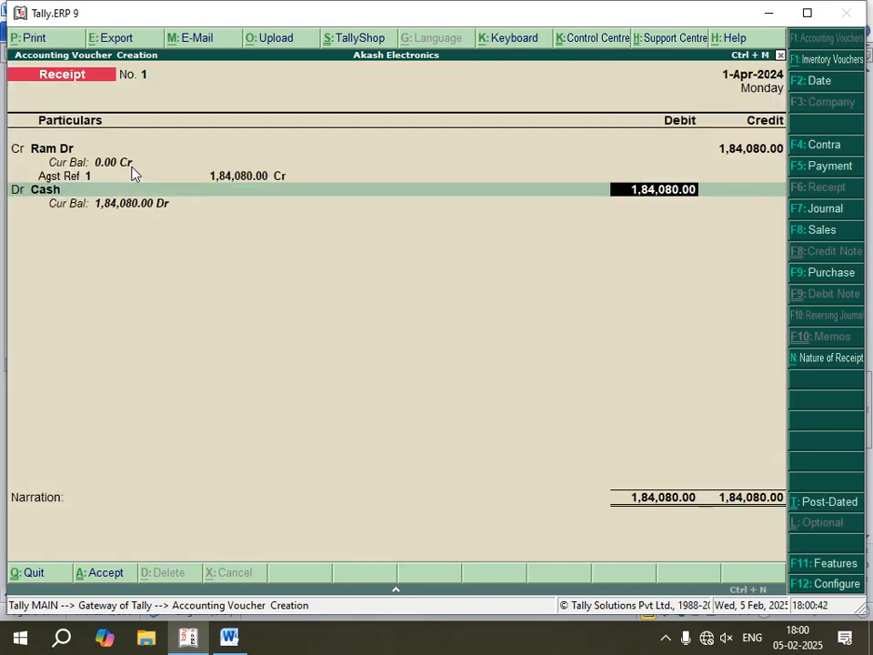
key(Return)
key(Return)
key(Return)
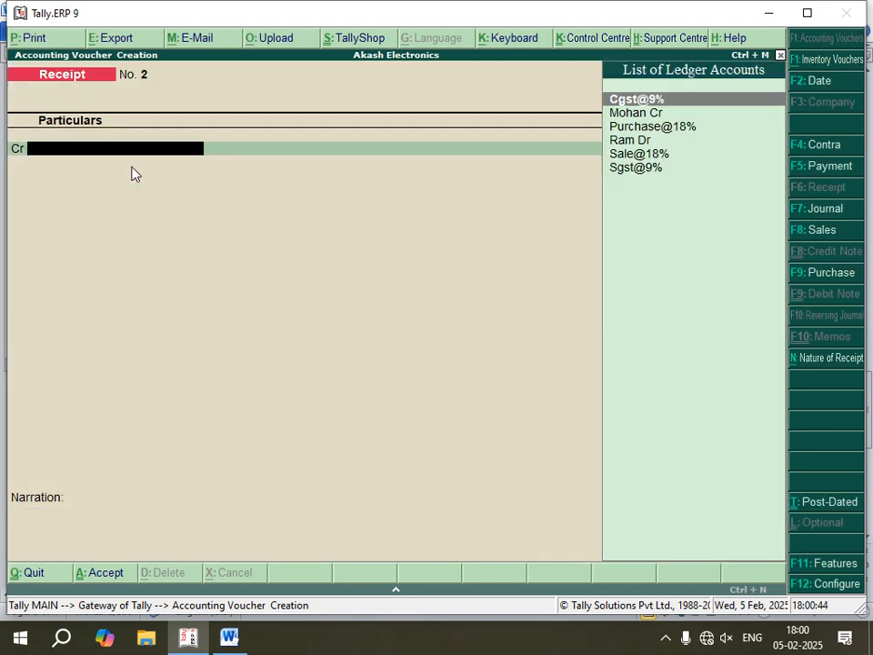
- Start a payment voucher, check its entry in the Word notes, and debit the purchase supplier's ledger in Tally.ERP 9
key(F5)
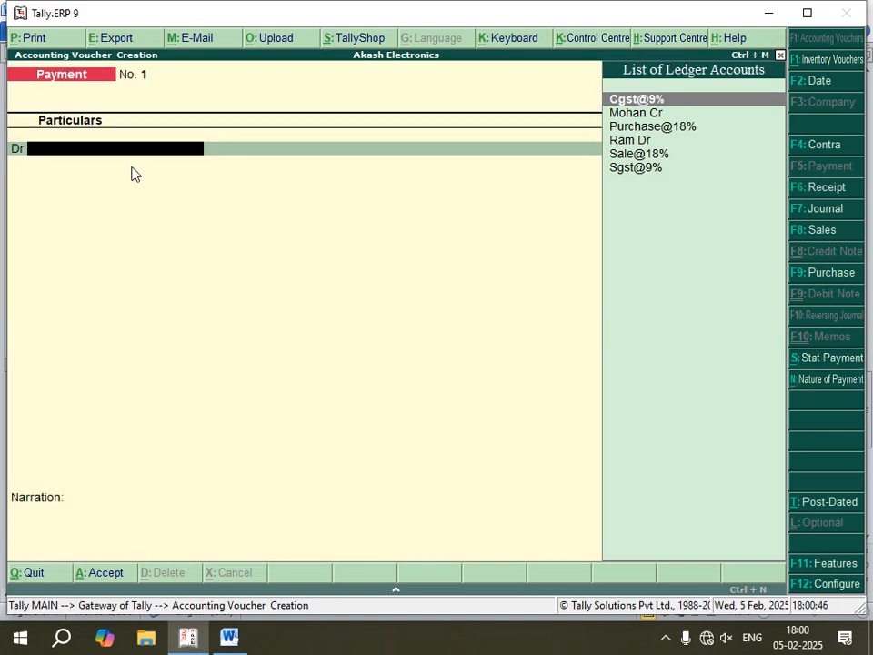
click(231, 637)
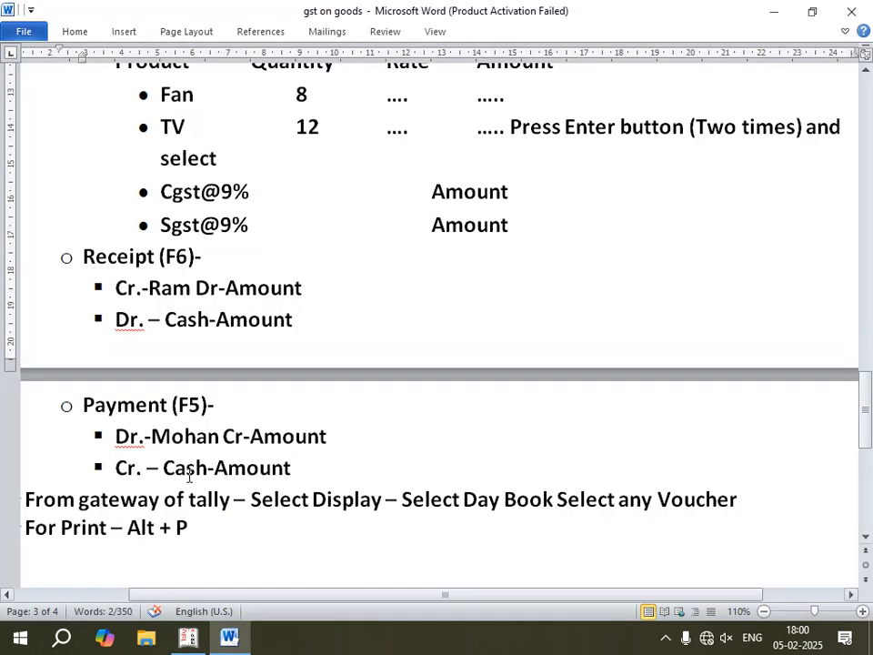
scroll(137, 394, down, 1)
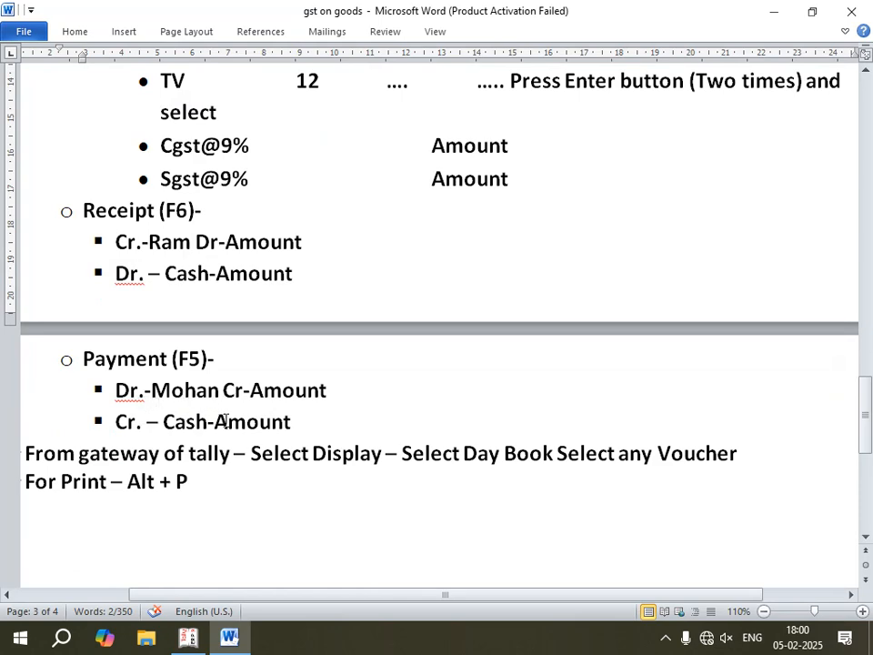
click(188, 637)
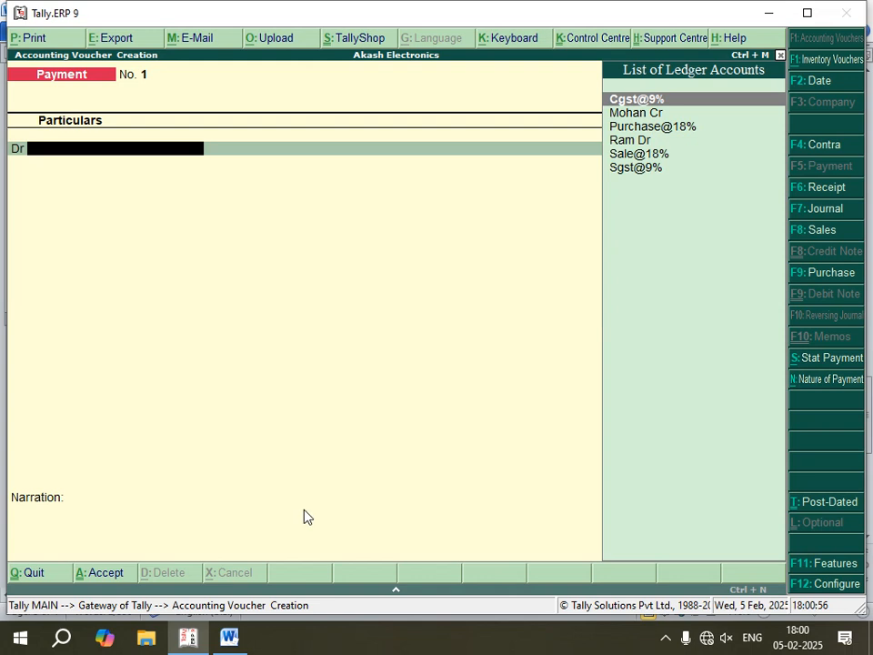
key(Down)
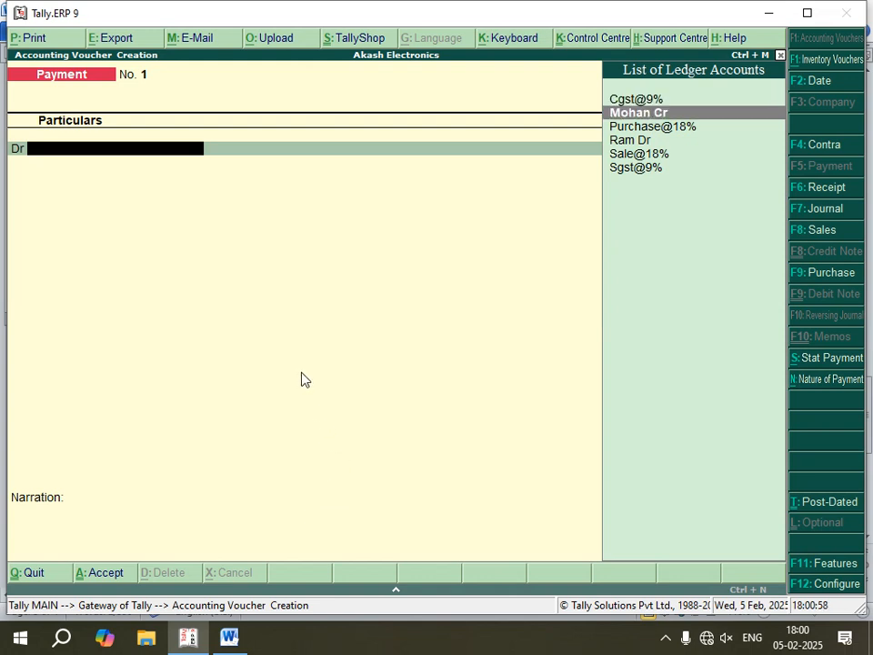
key(Return)
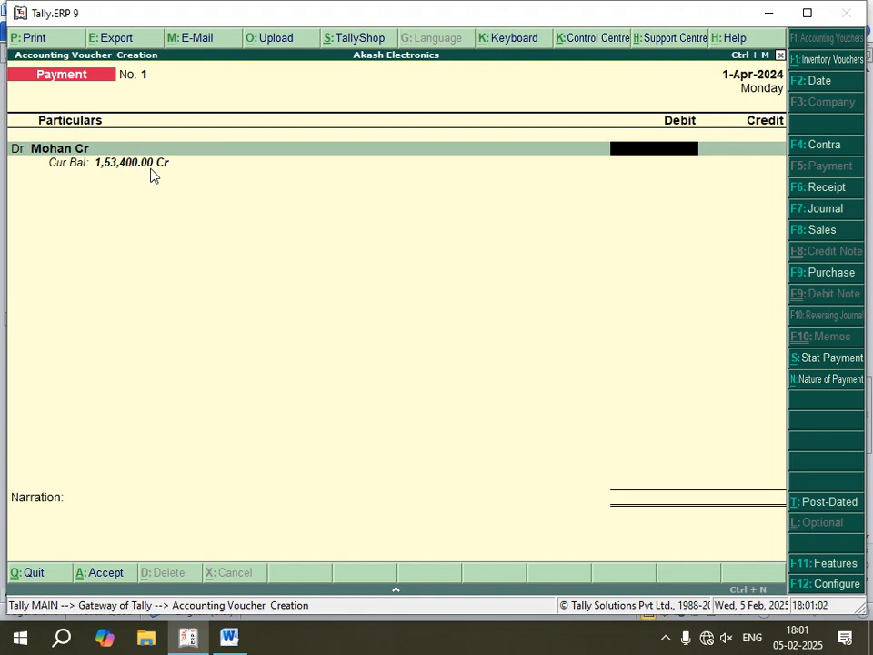
- Enter 1,53,400.00 as the supplier's debit amount and allocate it as Agst Ref to bill 1
text(153400)
key(Return)
- Credit Cash with 1,53,400.00 and save the payment voucher
key(Return)
key(Return)
key(Return)
key(Return)
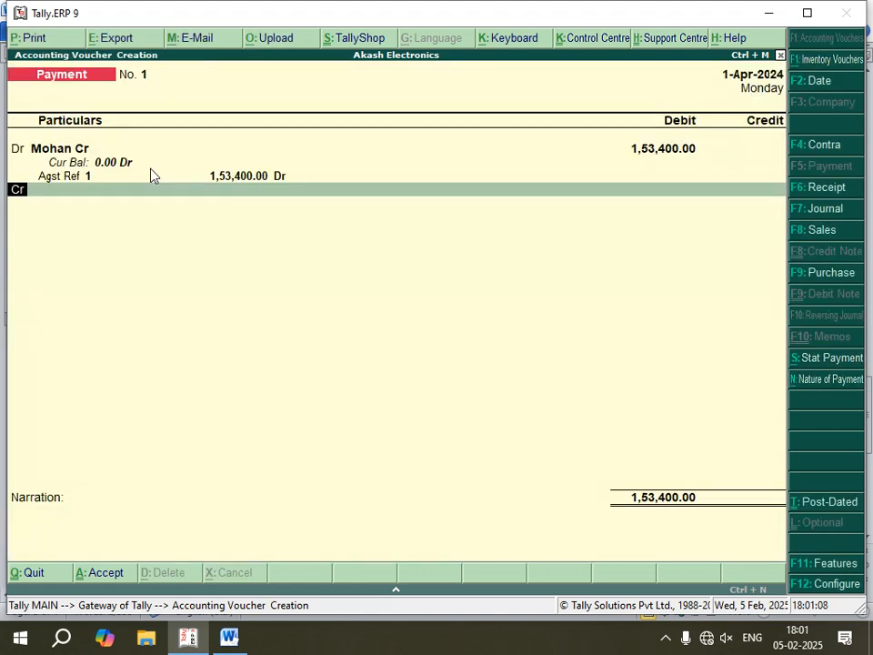
key(Return)
key(Return)
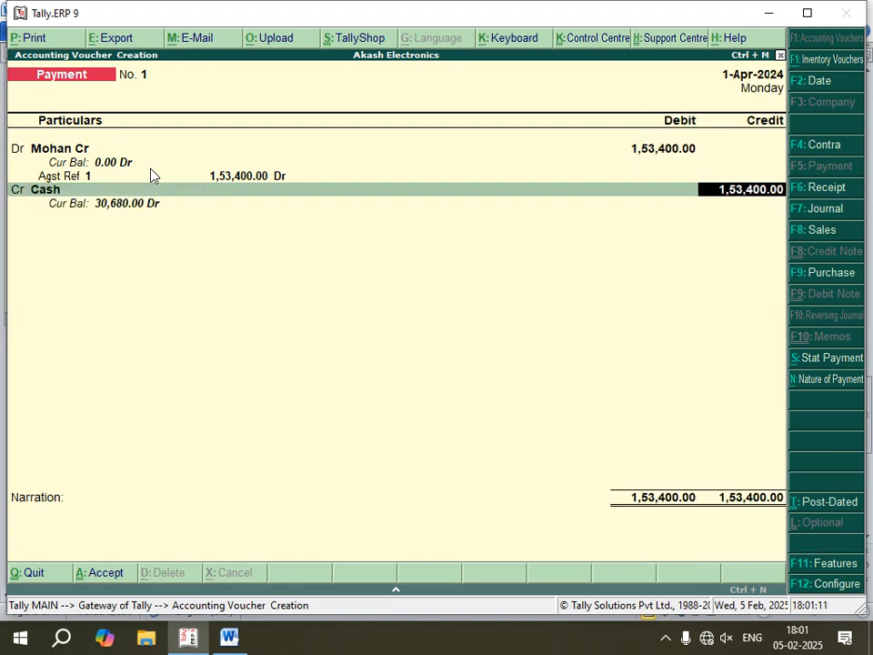
key(Return)
key(Return)
key(Return)
key(Return)
key(Return)
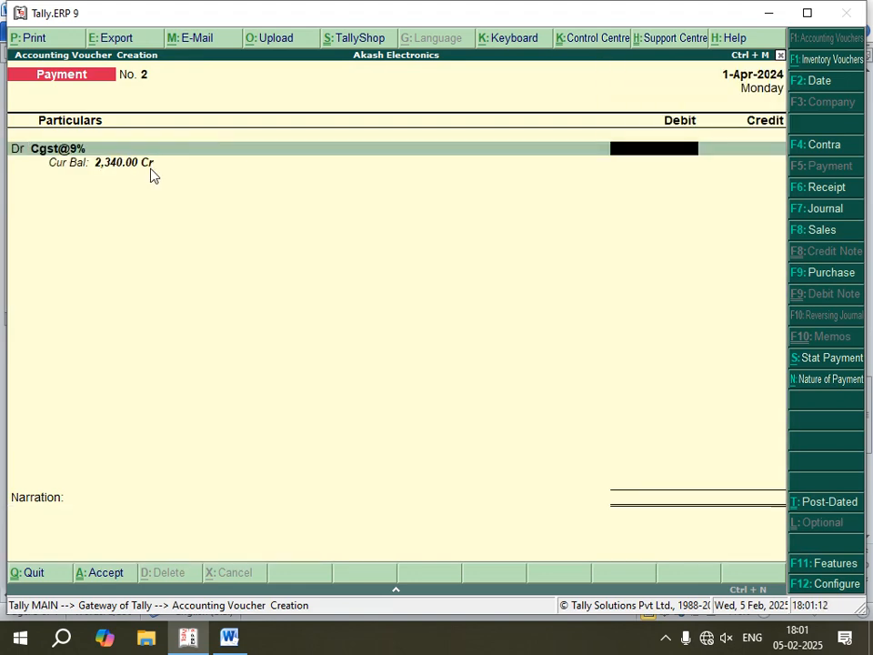
- Check the Day Book and print instructions in the Word notes, and discard the unfinished second payment voucher in Tally.ERP 9
click(227, 639)
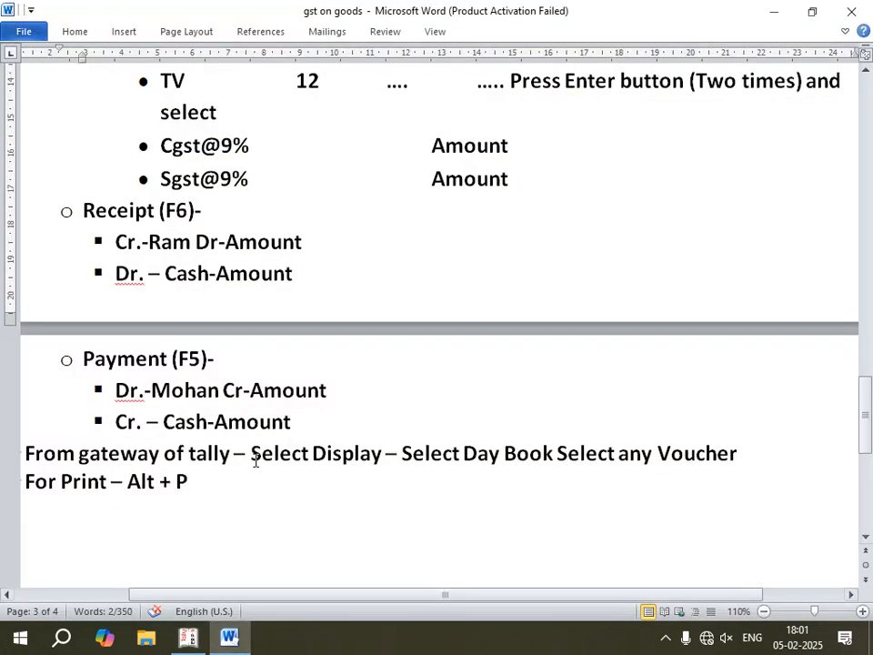
scroll(156, 257, up, 2)
scroll(153, 256, up, 2)
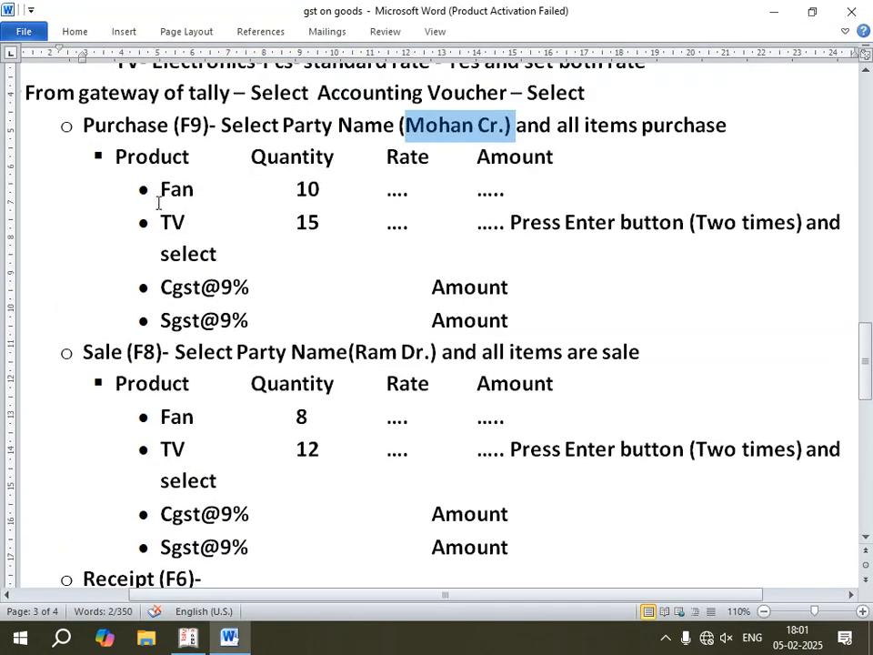
scroll(90, 420, down, 3)
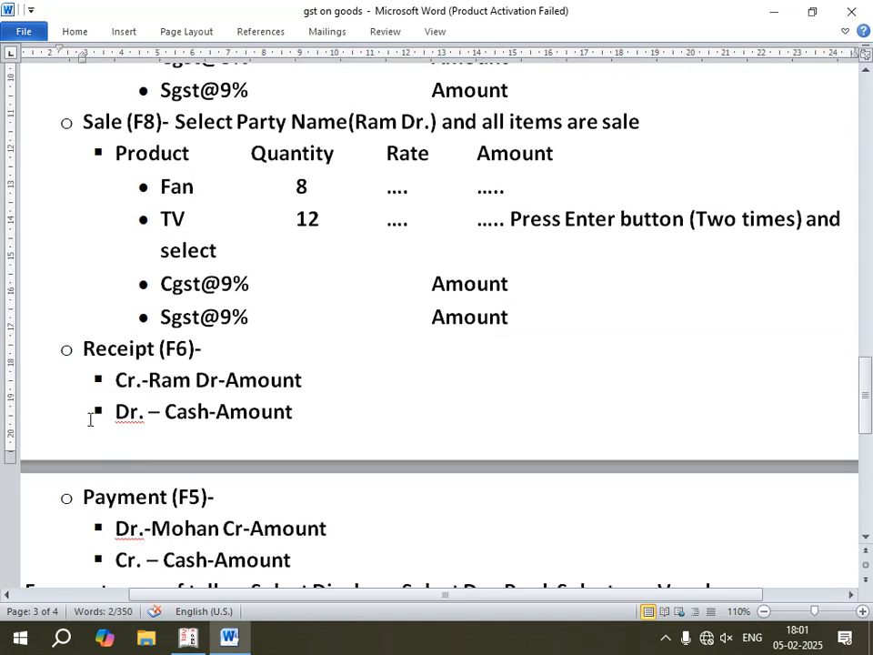
scroll(90, 419, down, 3)
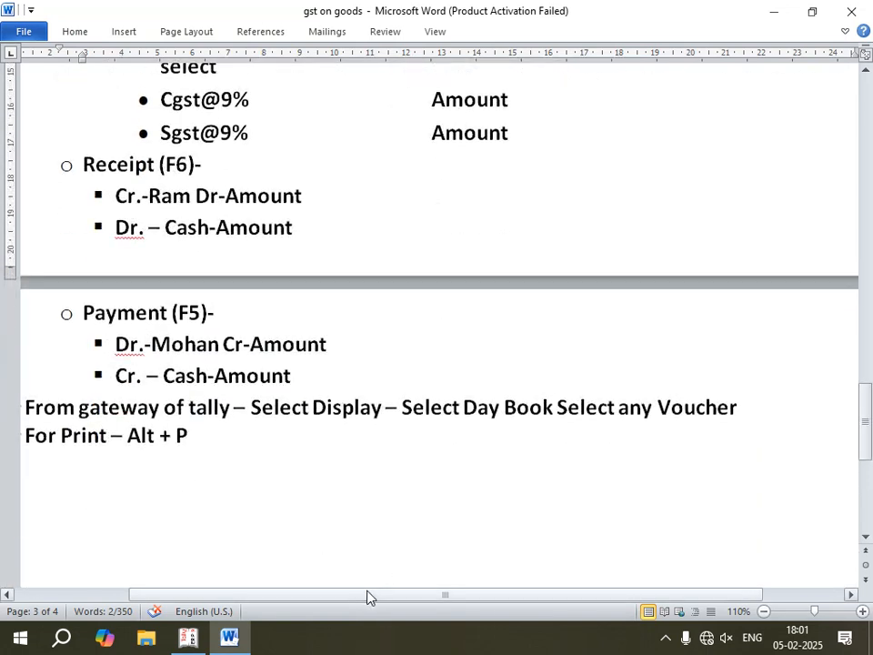
drag(366, 596, 325, 595)
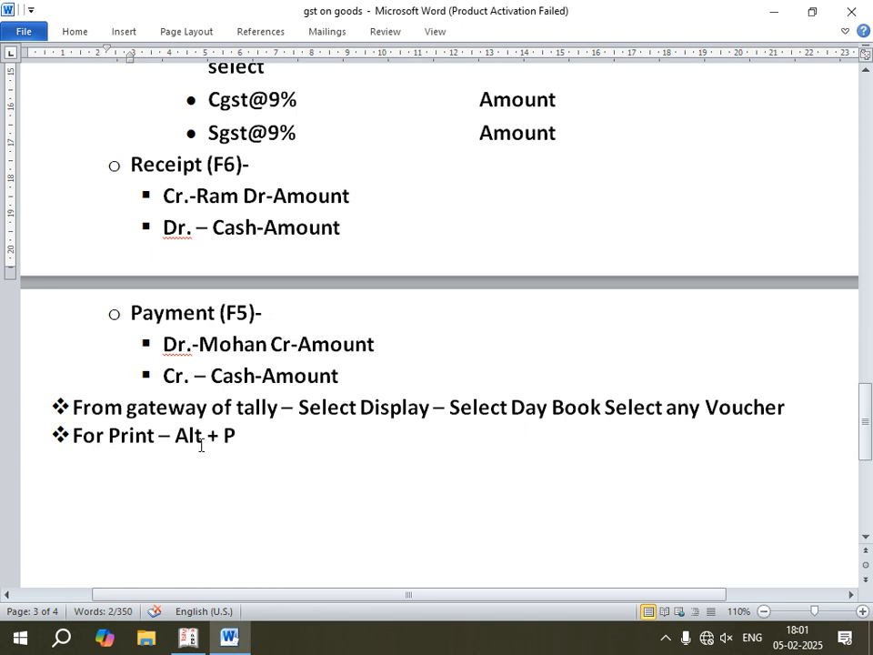
click(190, 640)
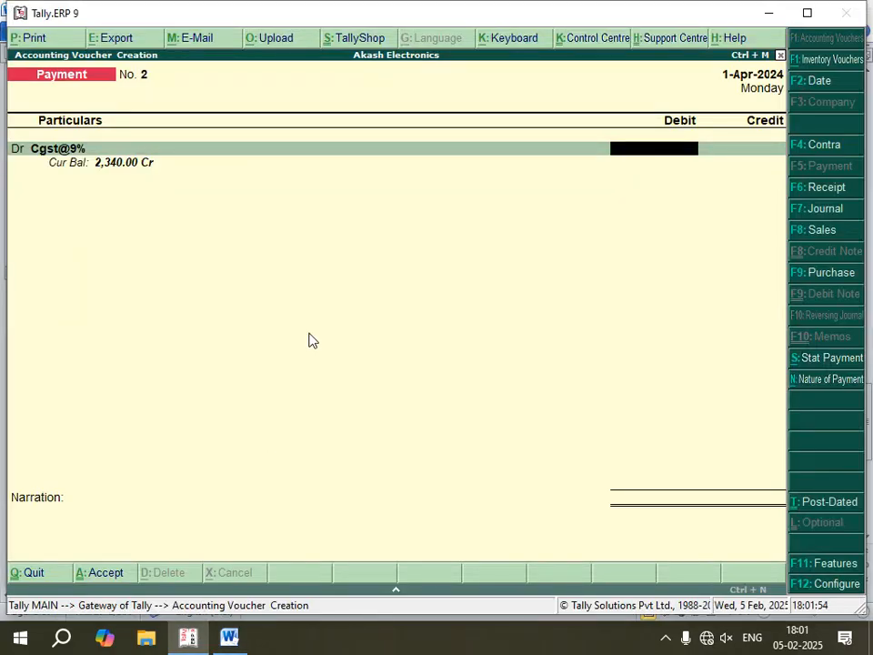
key(Escape)
key(Return)
key(Escape)
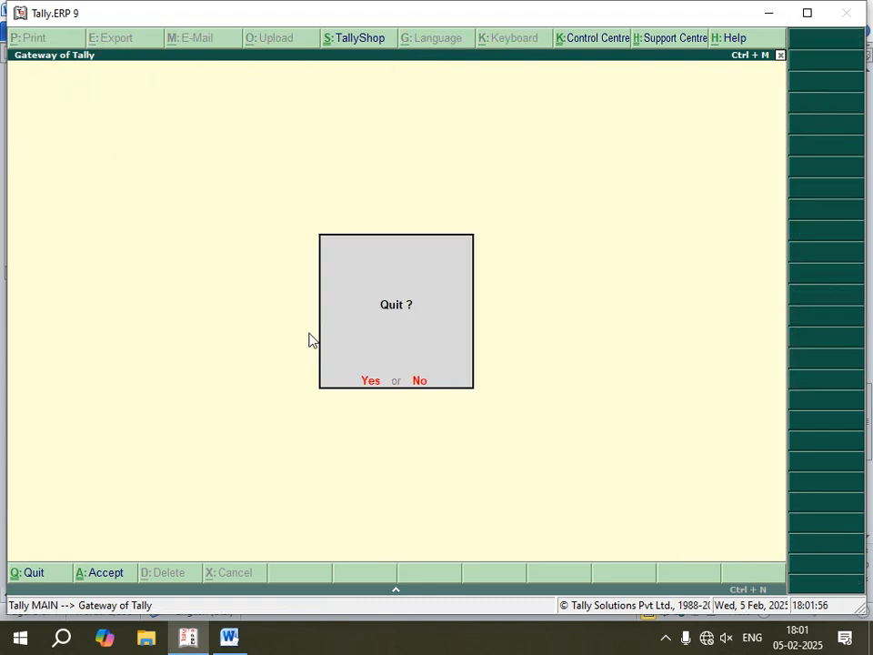
key(Escape)
- Open the Day Book of Akash Electronics for 1-Apr-2024
key(Down)
key(Down)
key(Down)
key(Down)
key(Down)
key(Down)
key(Down)
key(Down)
key(Down)
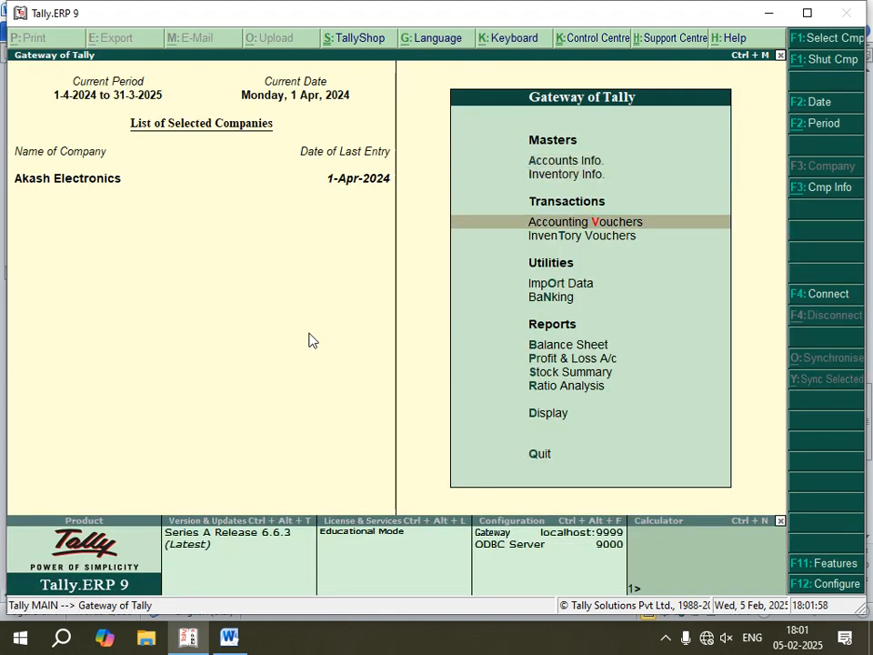
key(Down)
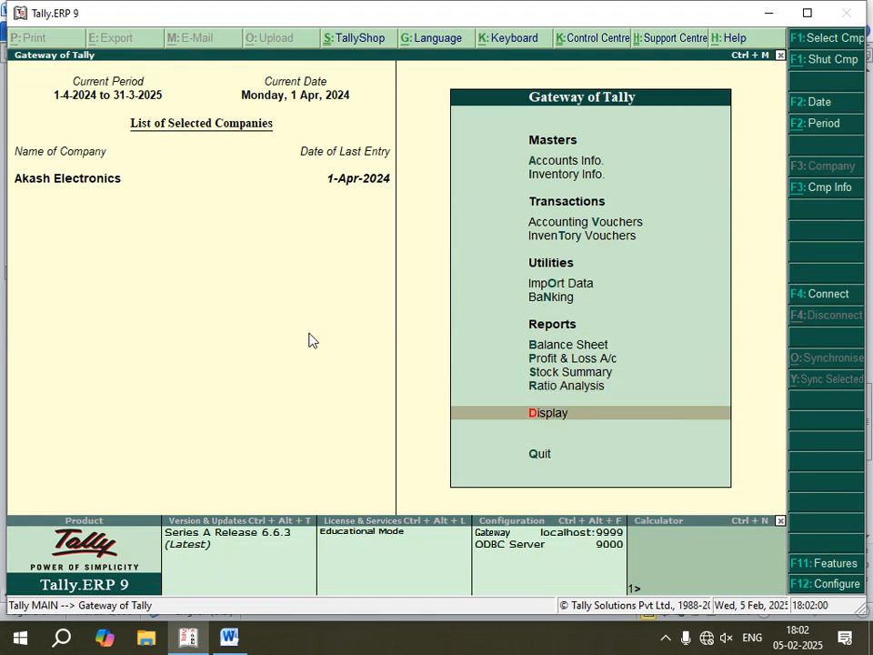
key(Return)
key(Down)
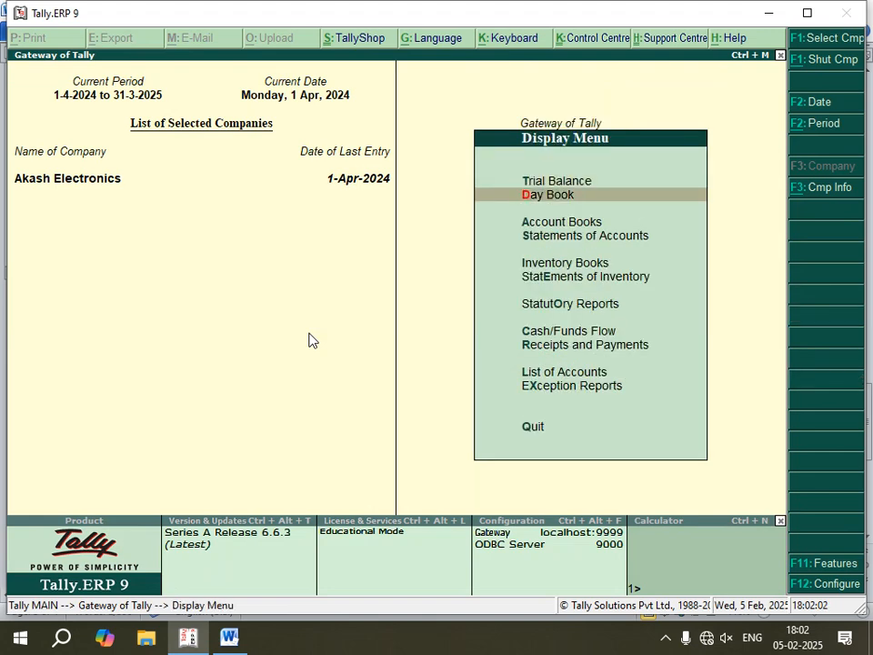
key(Return)
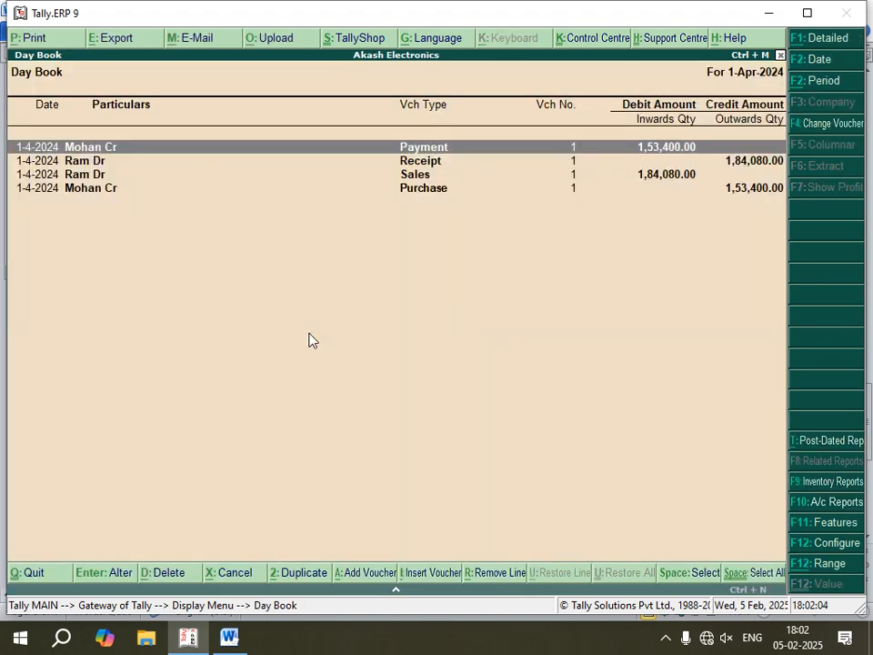
- Go through the Day Book entries and open the purchase voucher
key(Down)
key(Down)
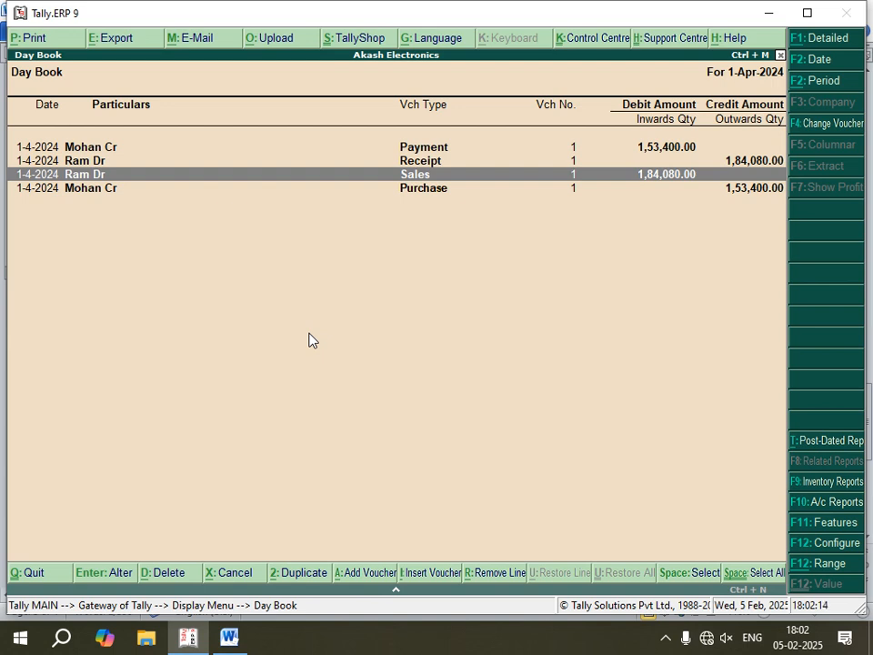
key(Up)
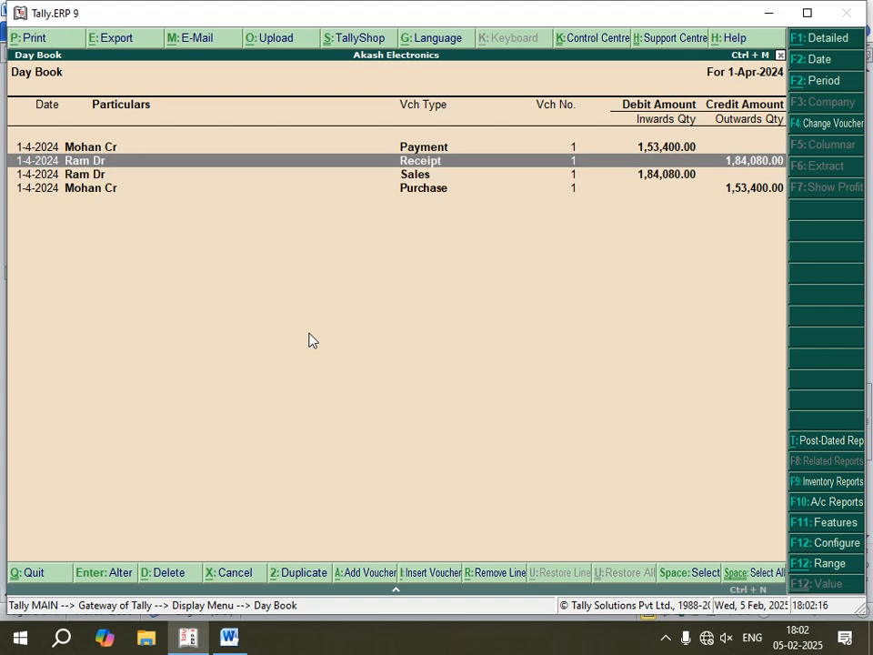
key(Down)
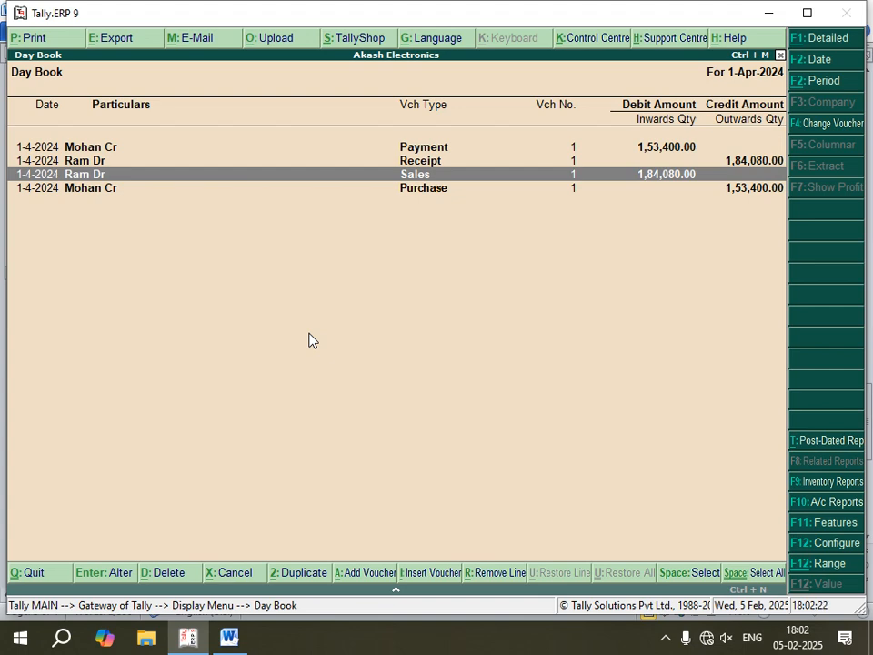
key(Down)
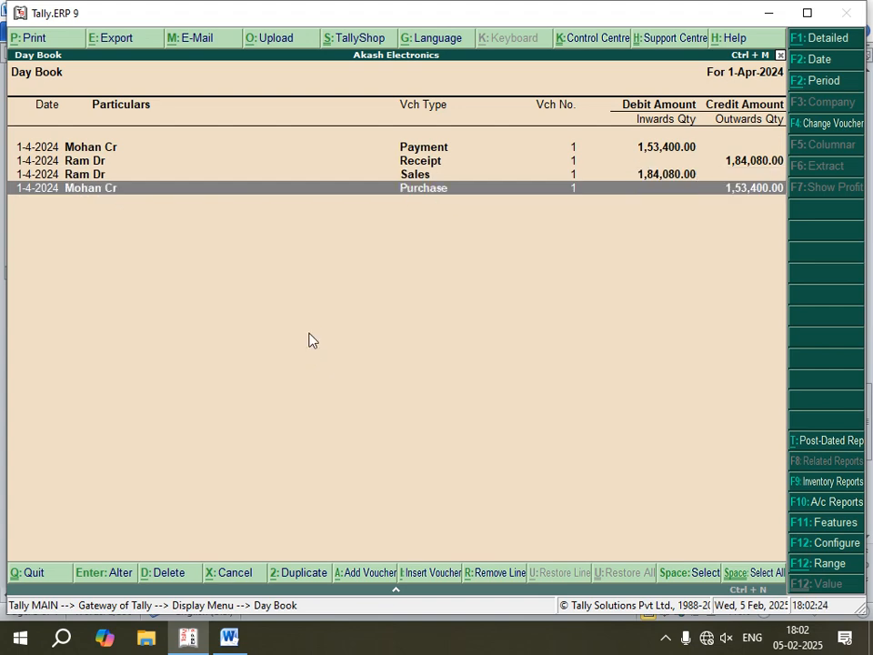
key(Return)
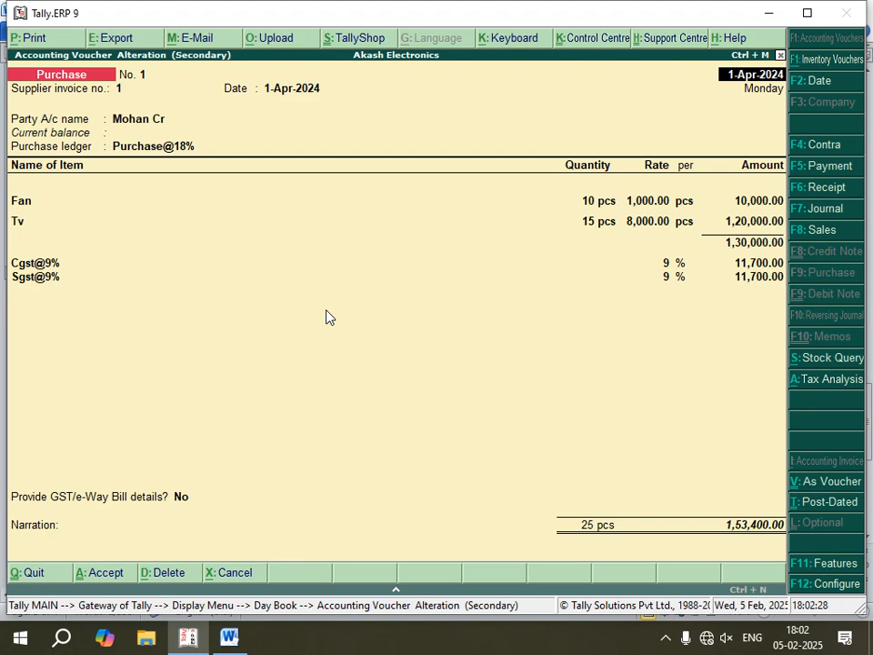
- Print the purchase voucher with Microsoft Print to PDF, saving it on the Desktop as gst p
key(alt+p)
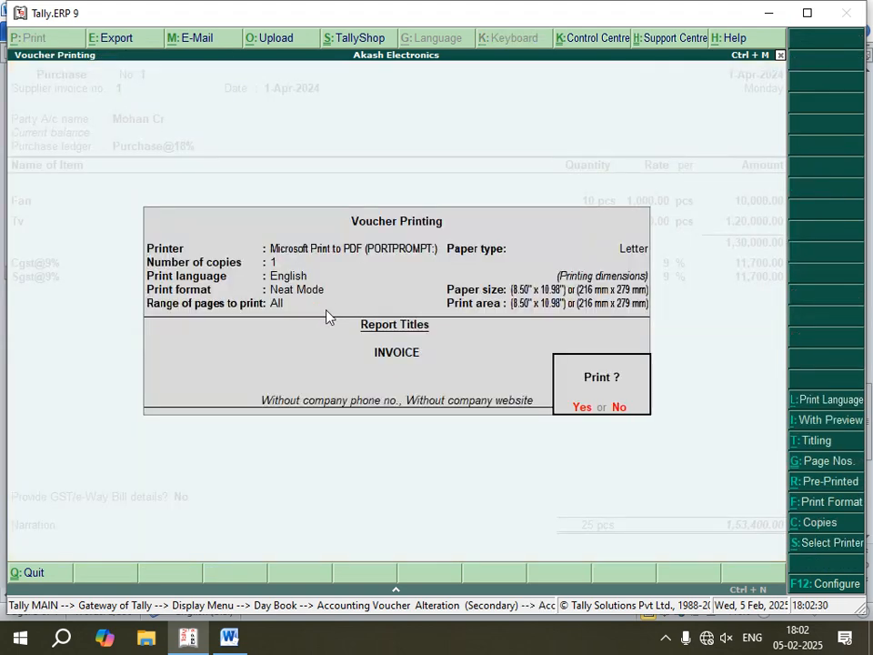
key(Return)
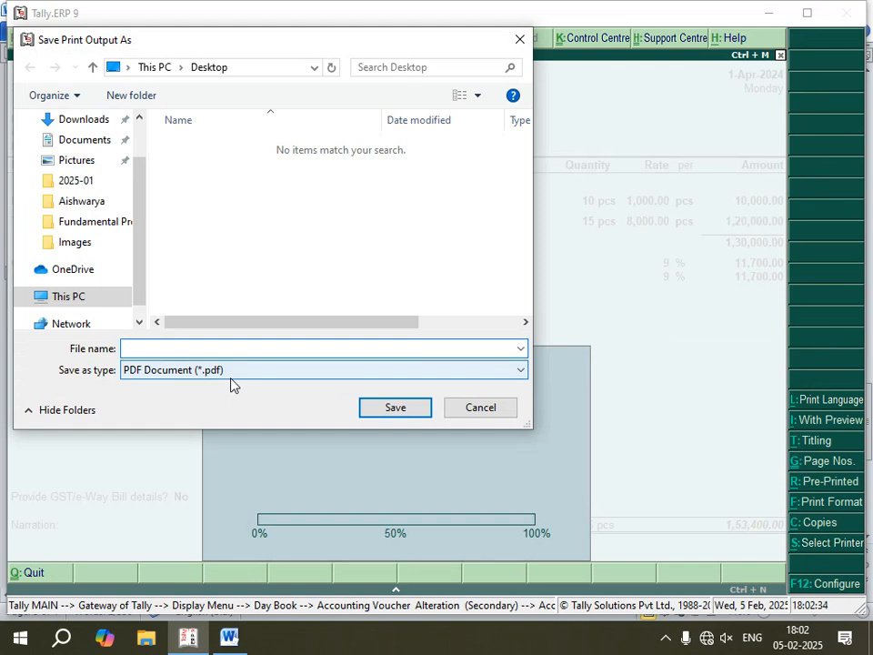
text(gst p)
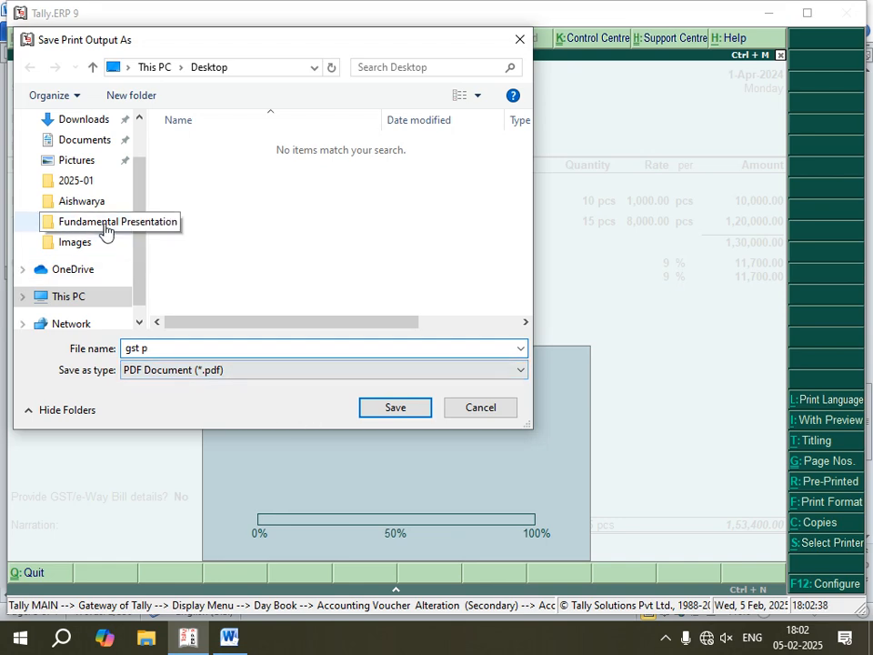
scroll(107, 227, up, 1)
click(89, 156)
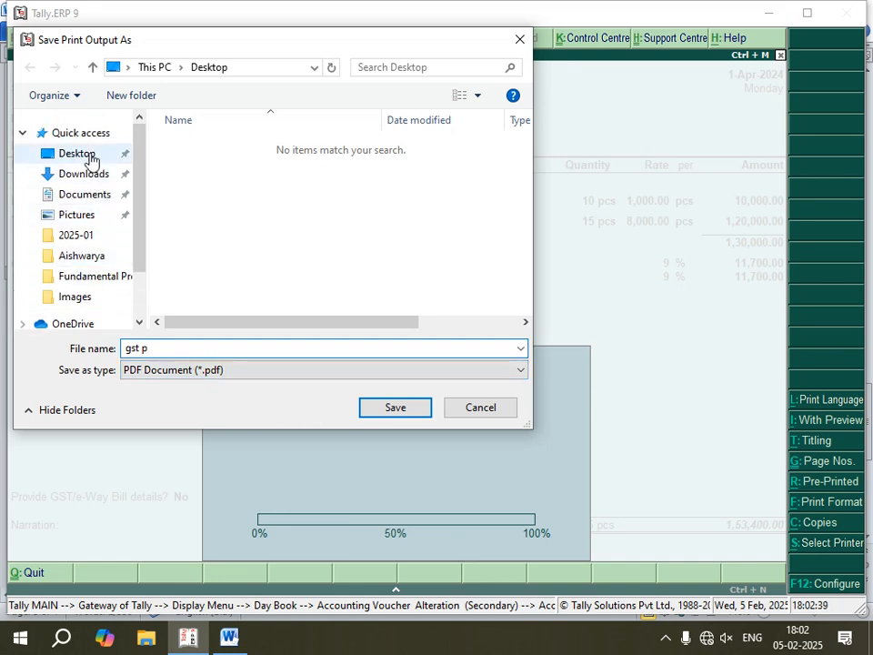
click(410, 411)
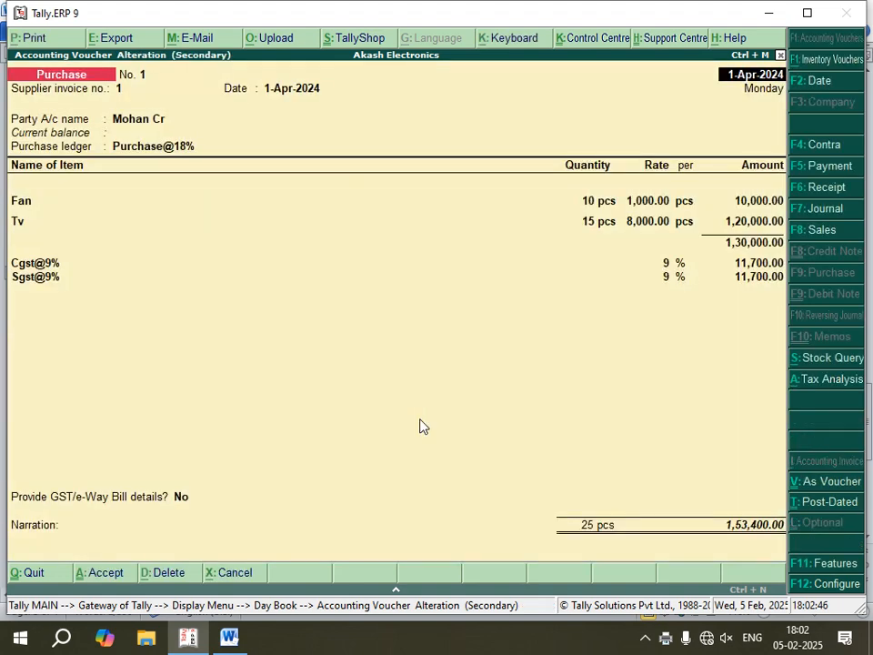
- Minimize the open windows and open the gst p PDF from the desktop in Chrome
click(768, 13)
click(775, 12)
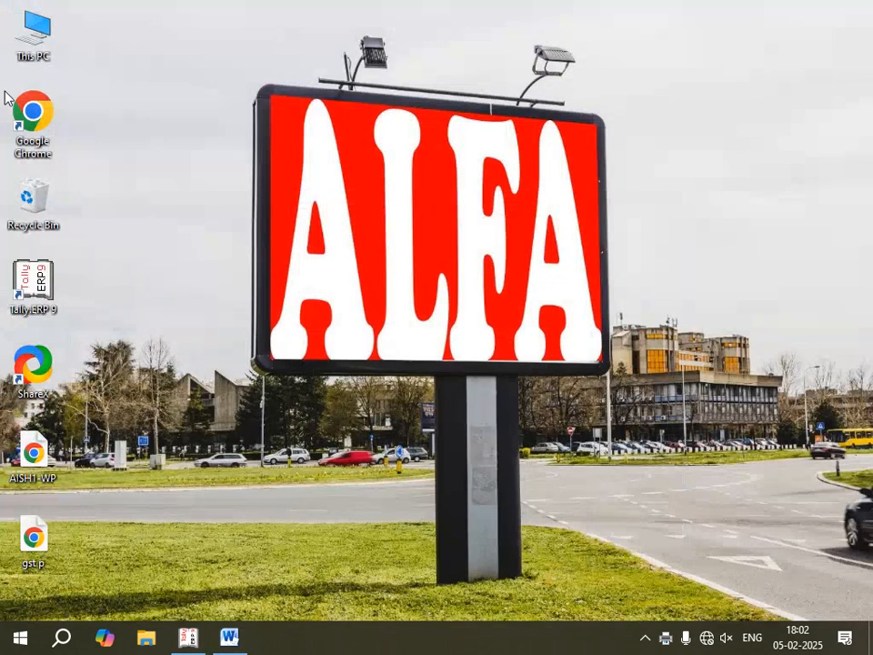
click(36, 547)
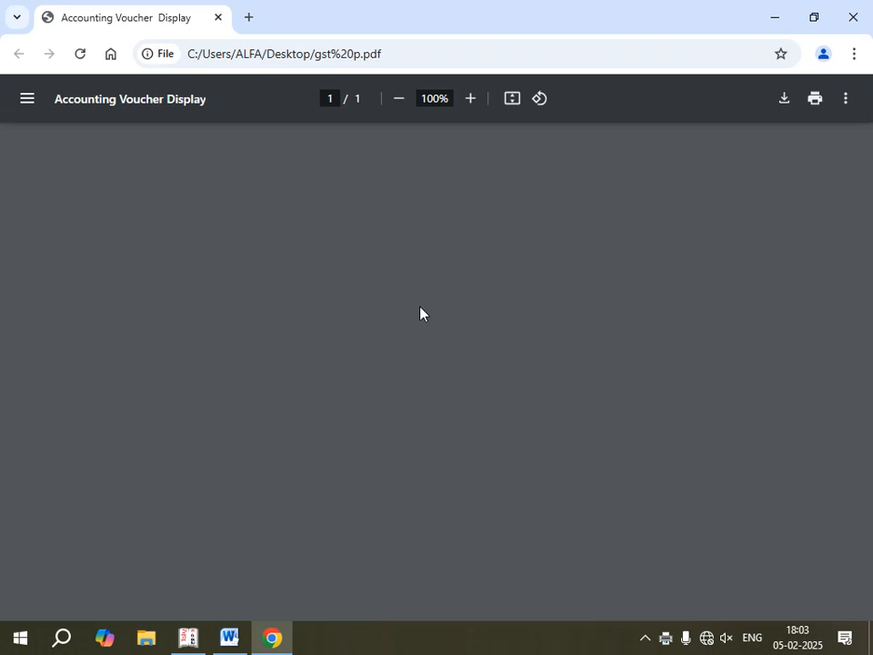
- Examine the printed purchase invoice's party details, item rows, CGST and SGST lines, and total
scroll(421, 309, down, 3)
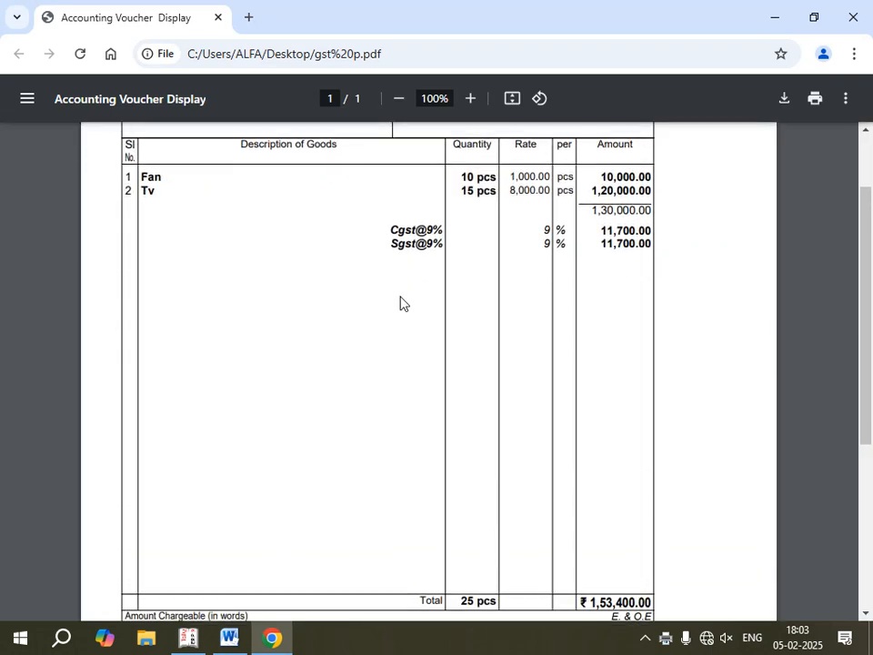
scroll(400, 303, up, 3)
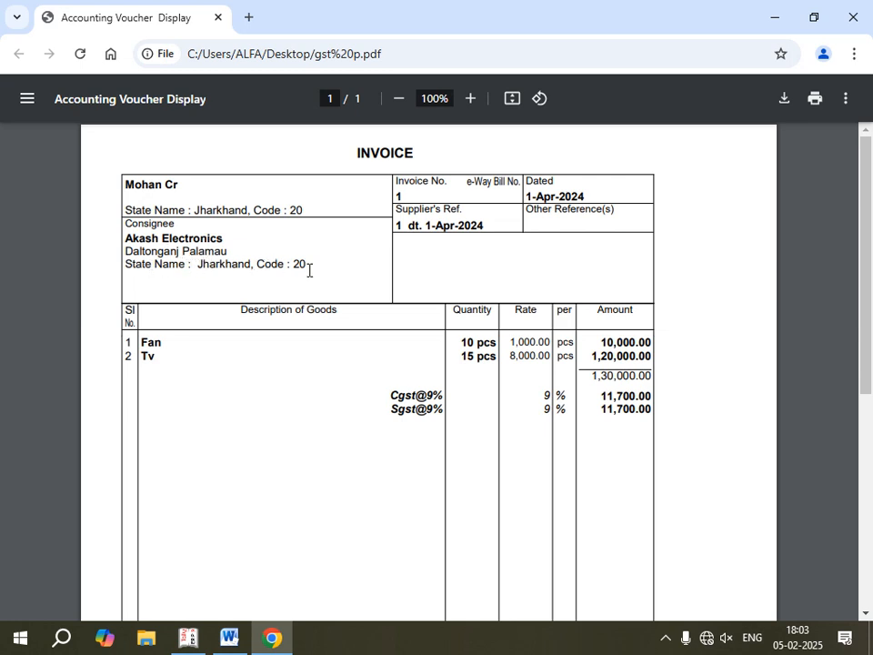
scroll(318, 322, down, 1)
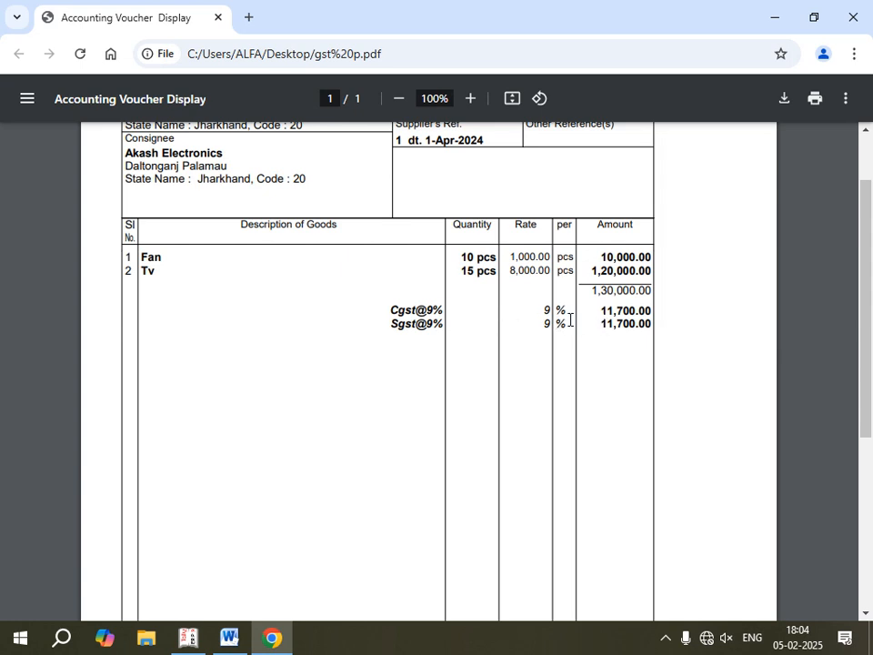
scroll(565, 322, down, 4)
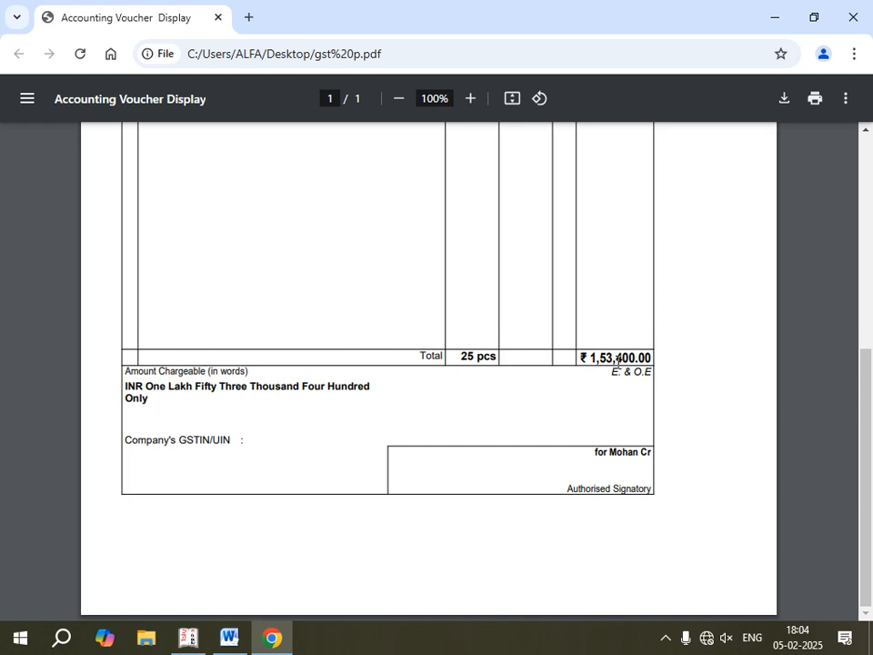
scroll(551, 369, up, 5)
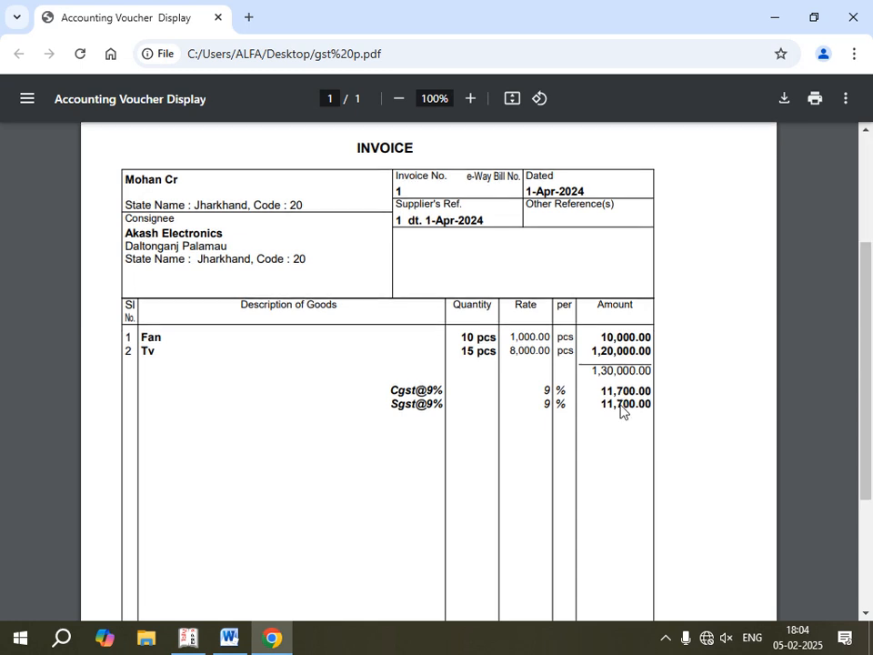
scroll(621, 409, down, 5)
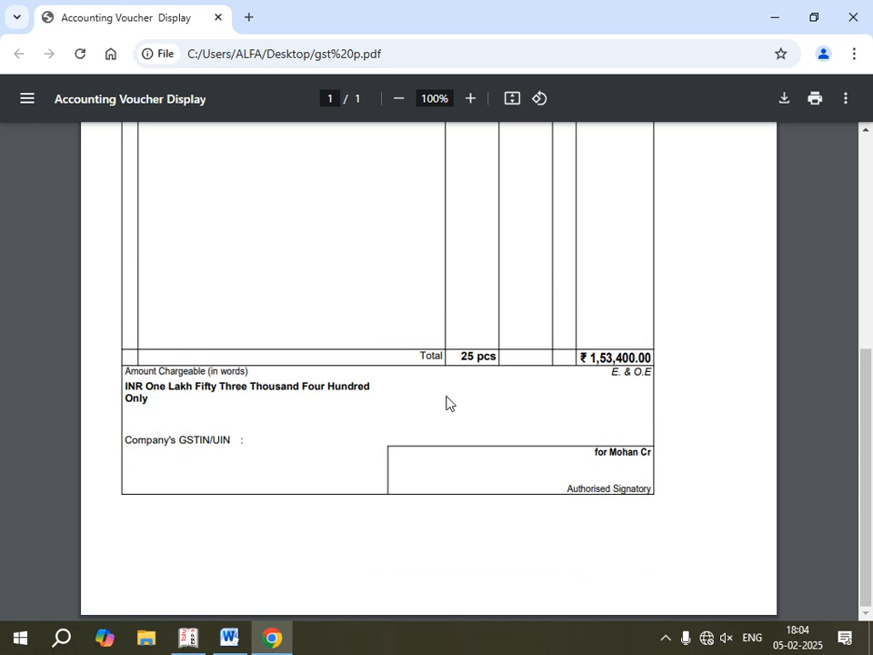
scroll(418, 416, up, 3)
scroll(318, 473, down, 3)
scroll(546, 469, up, 5)
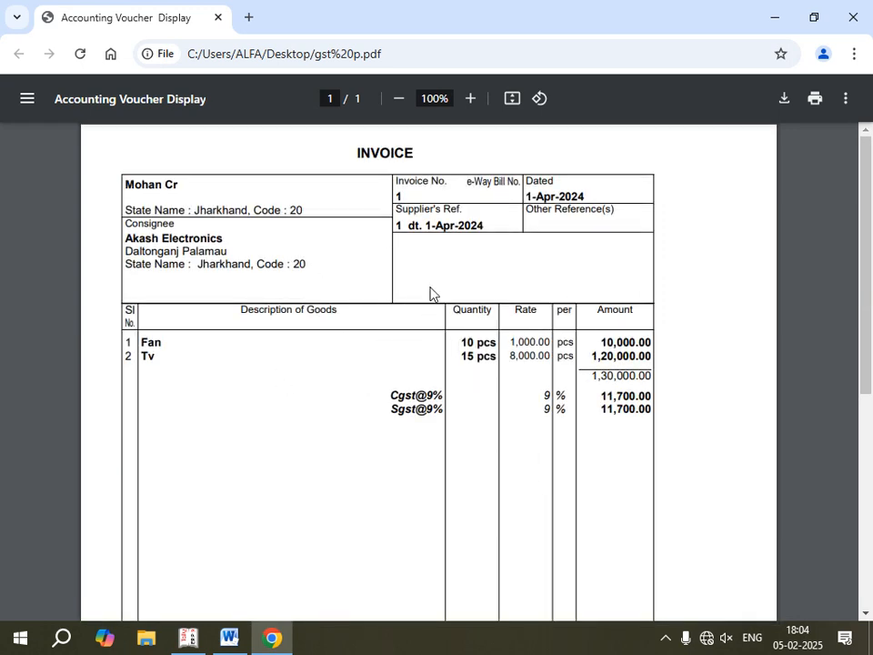
- Switch back to Tally.ERP 9, leave the purchase voucher and open the sales voucher from the Day Book
click(184, 639)
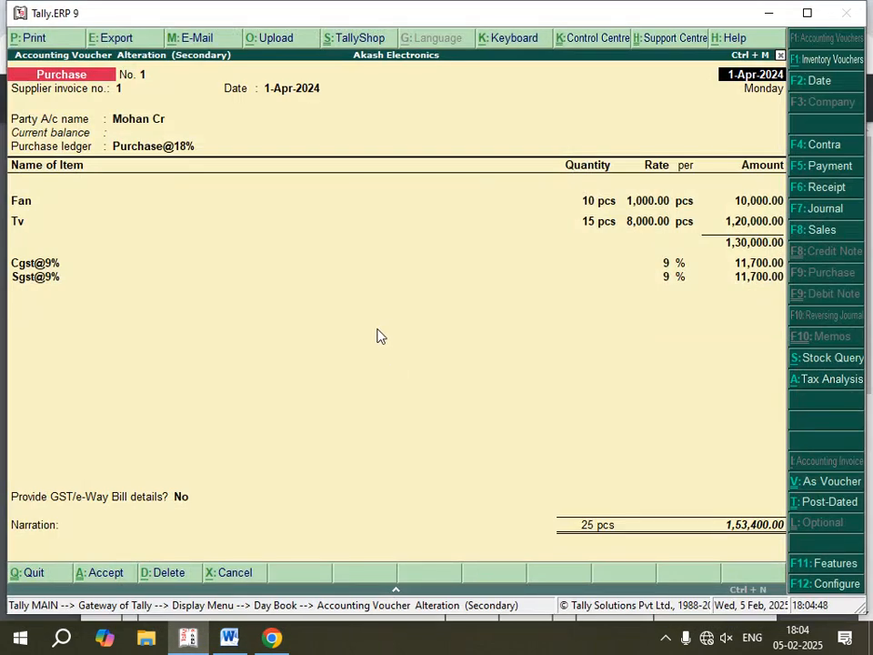
key(Escape)
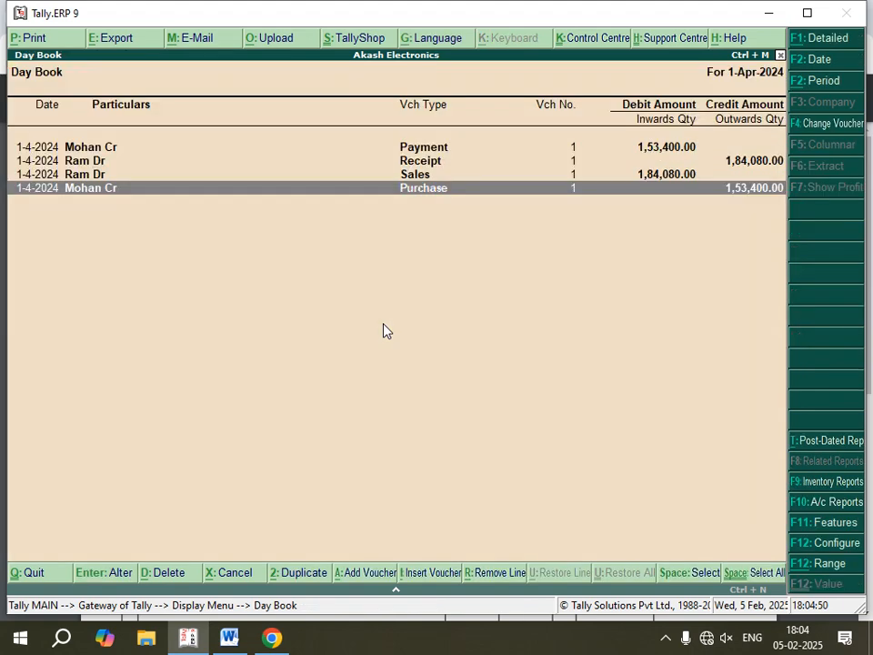
key(Up)
key(Return)
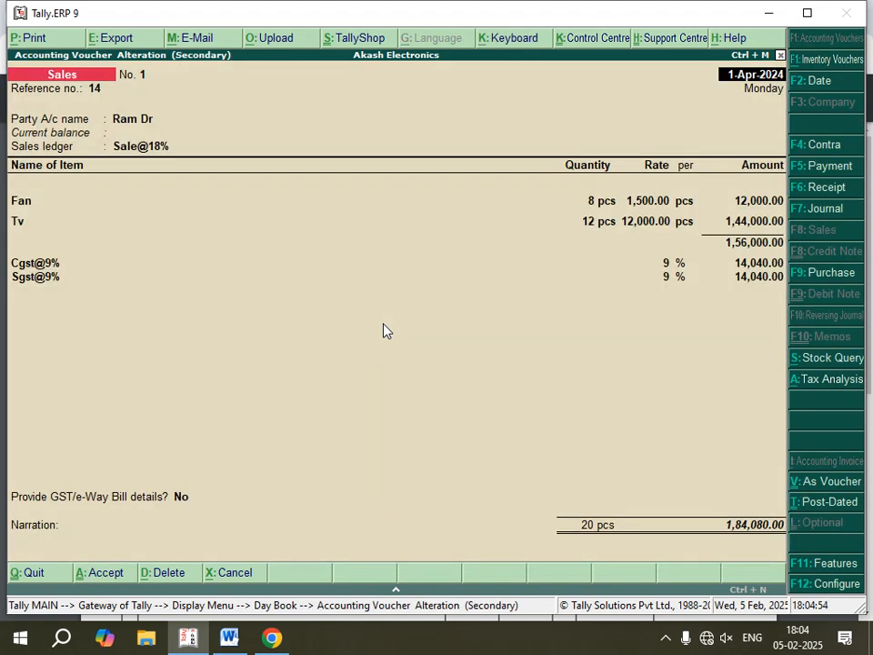
- Print the sales voucher with Microsoft Print to PDF, saving it on the Desktop as gst s
key(alt+p)
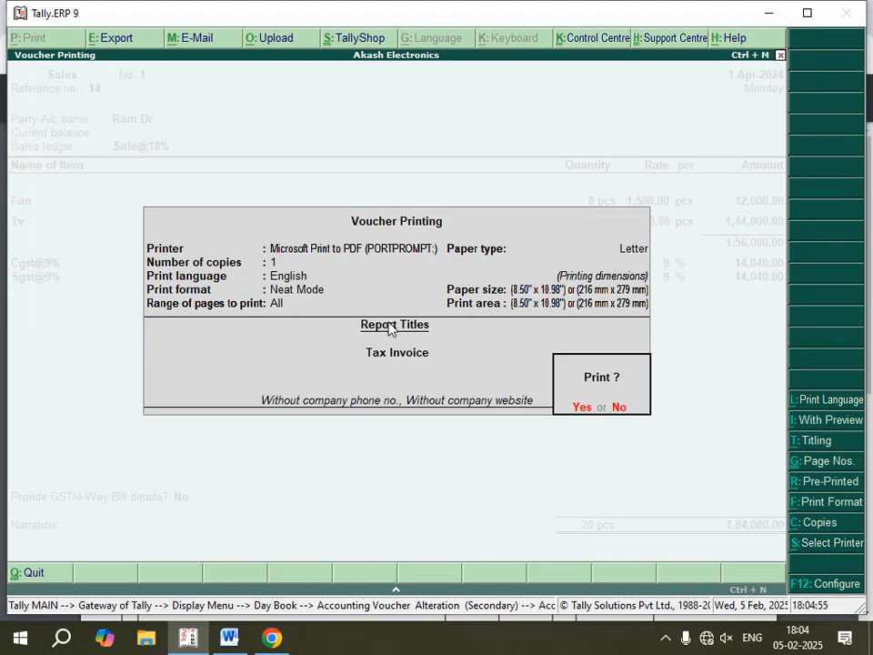
key(Return)
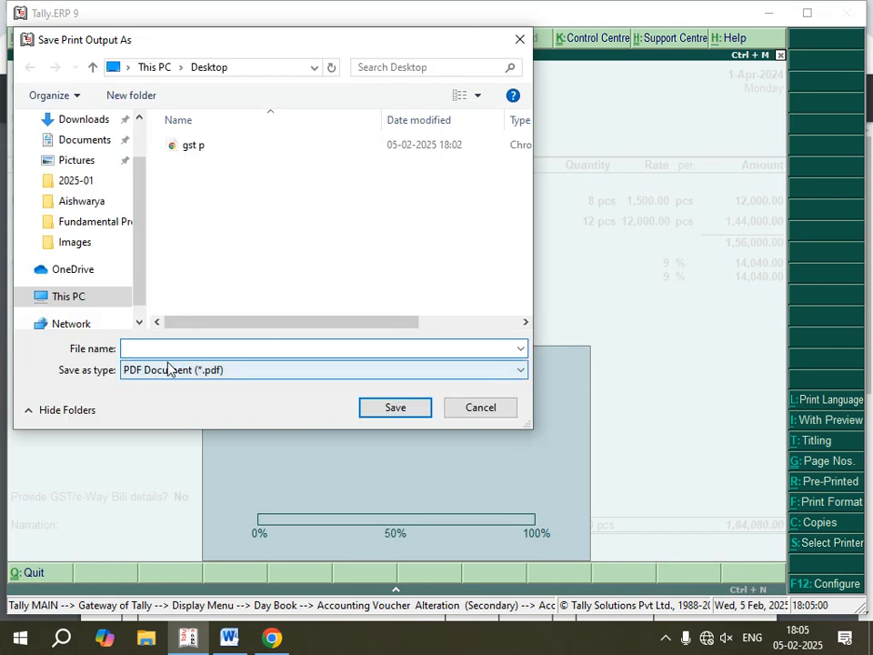
text(gst s)
scroll(118, 191, up, 2)
click(91, 155)
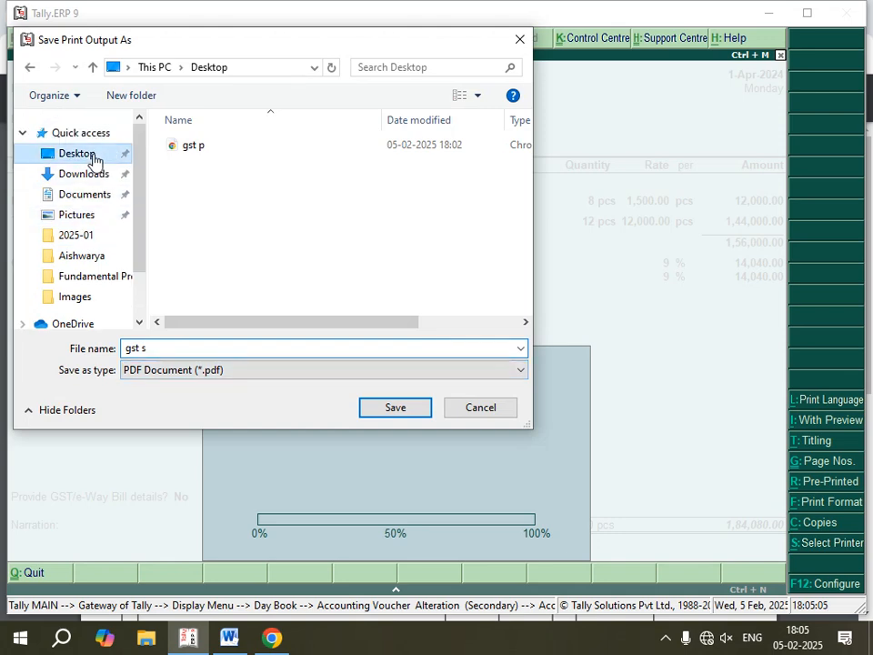
click(393, 408)
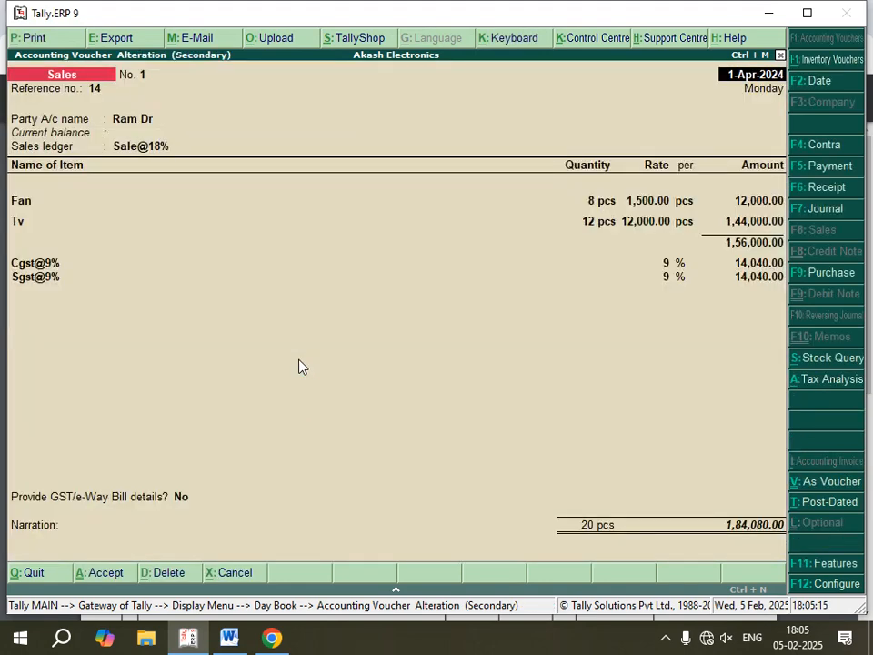
- Open the gst s PDF from the desktop in Chrome and examine the tax invoice's items and tax breakdown
click(769, 14)
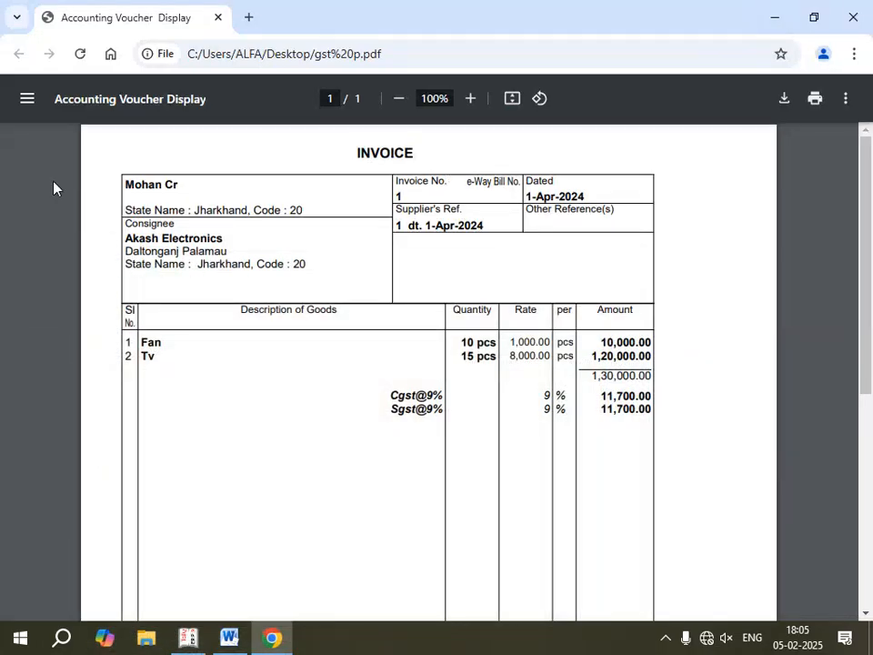
click(774, 18)
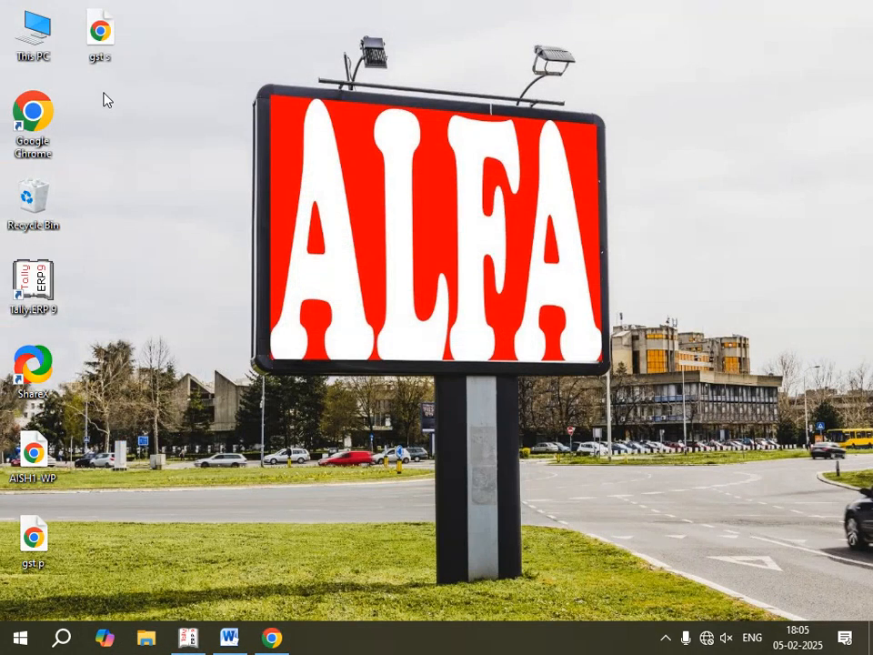
double_click(95, 35)
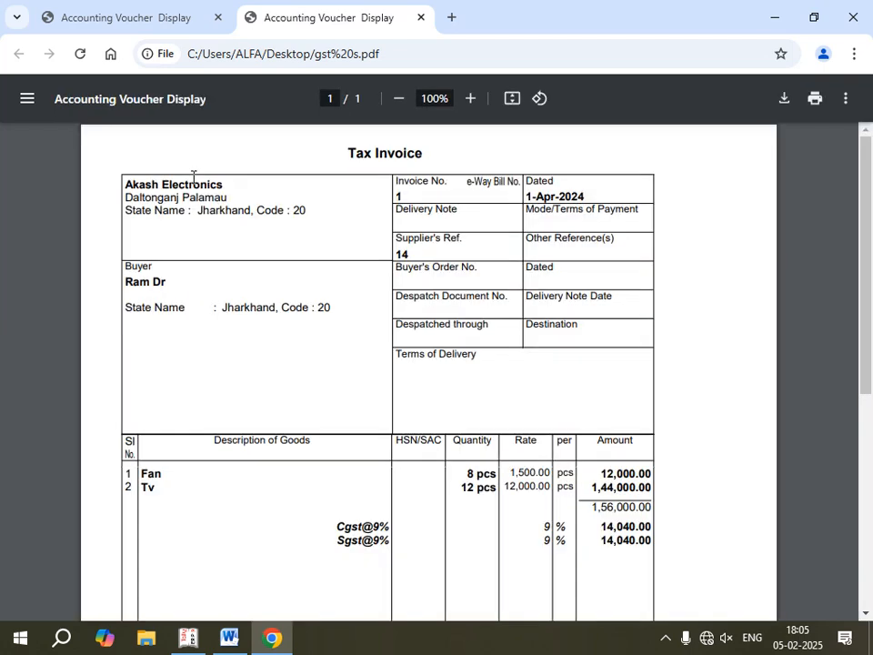
scroll(433, 282, down, 5)
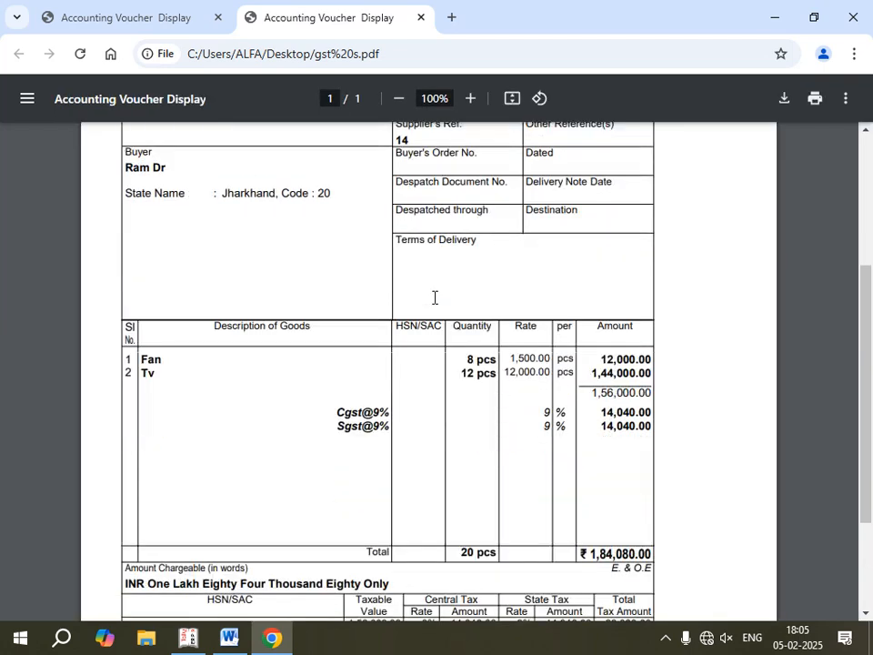
scroll(277, 306, up, 3)
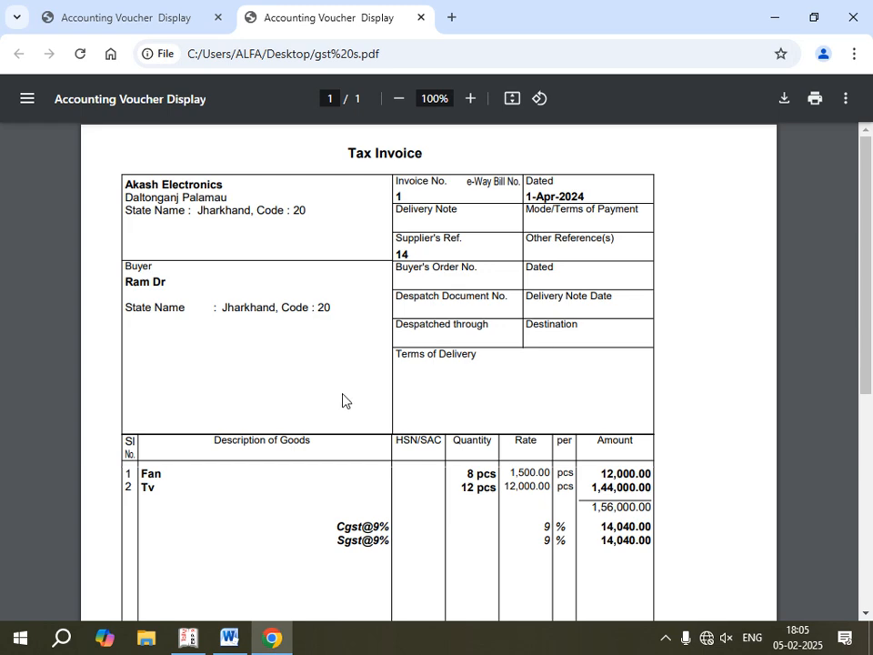
scroll(343, 401, down, 3)
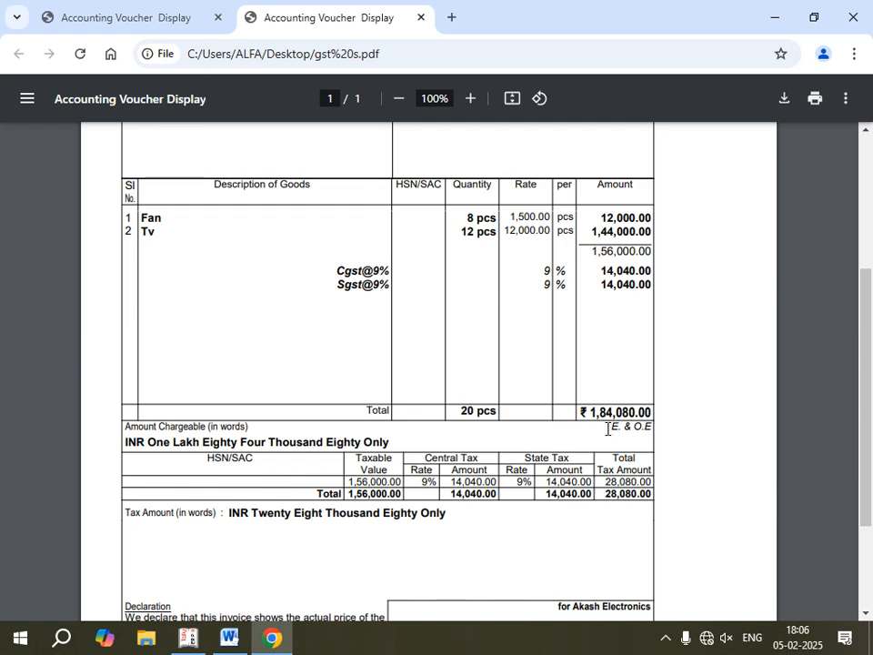
- Examine the sales tax invoice from header to declaration, covering the seller and buyer details, item rows, tax summary, amounts in words and signatory block
scroll(384, 475, down, 3)
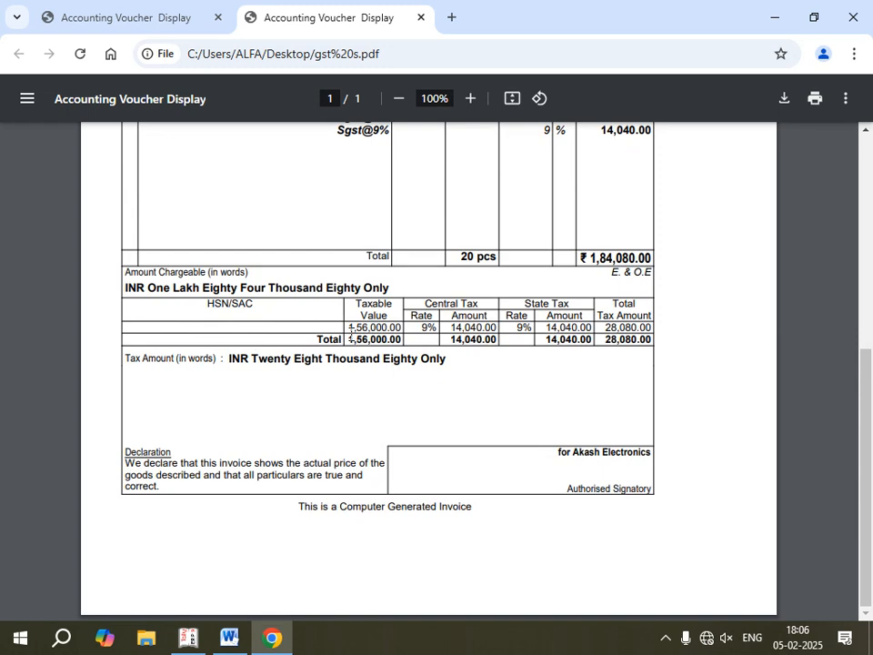
scroll(410, 391, up, 2)
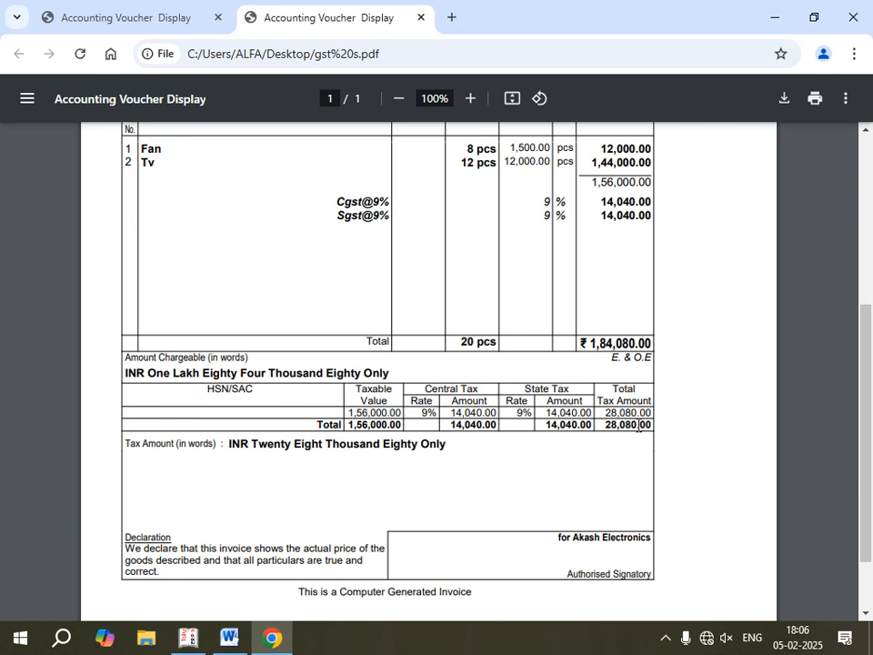
scroll(536, 552, down, 2)
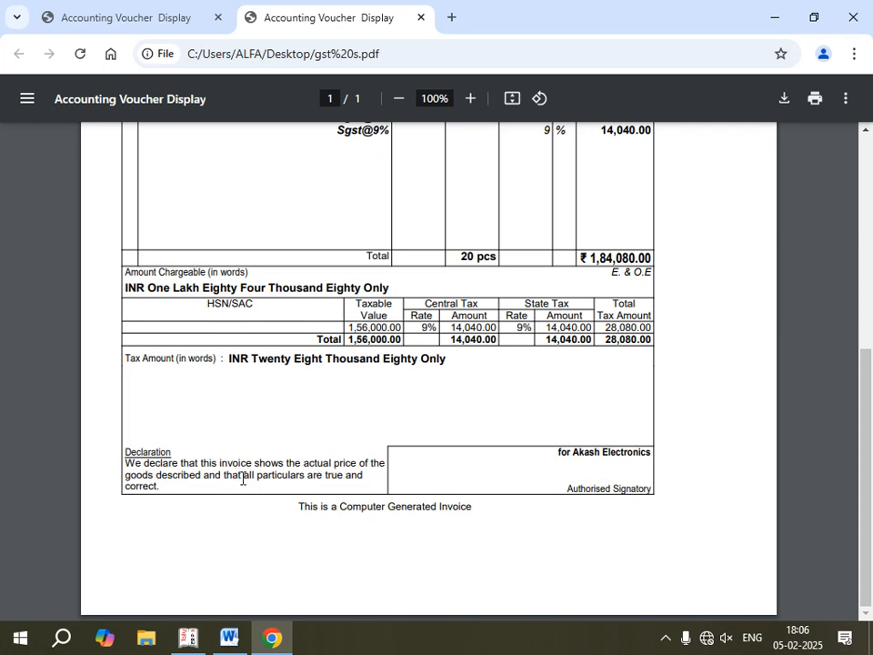
scroll(387, 491, up, 3)
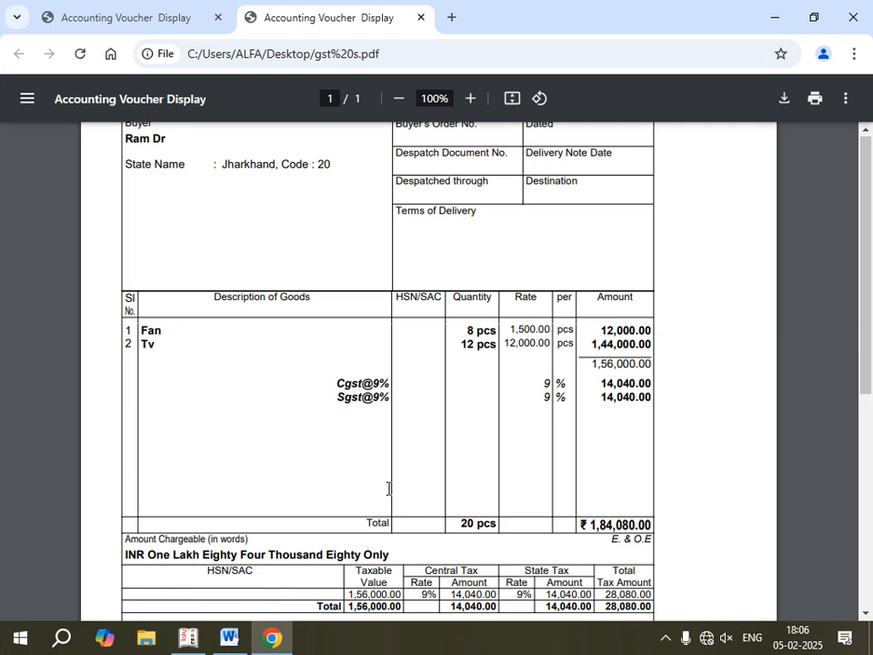
scroll(387, 488, up, 2)
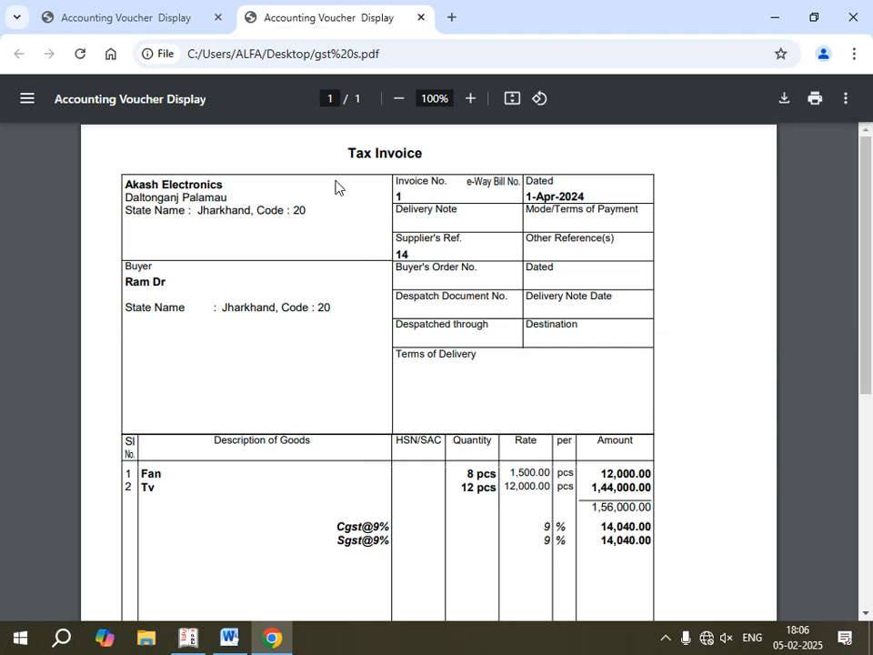
scroll(366, 495, down, 2)
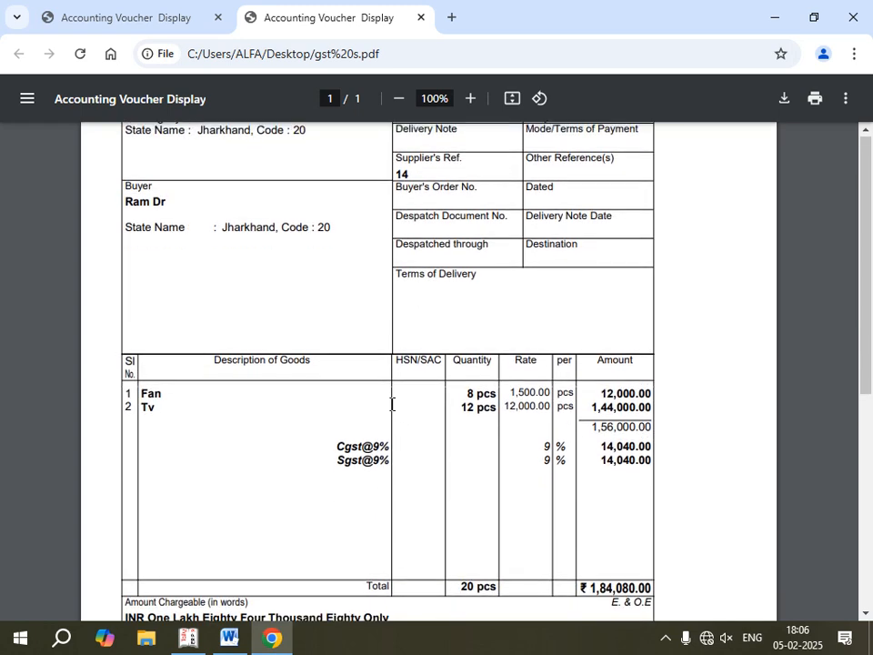
scroll(392, 404, up, 2)
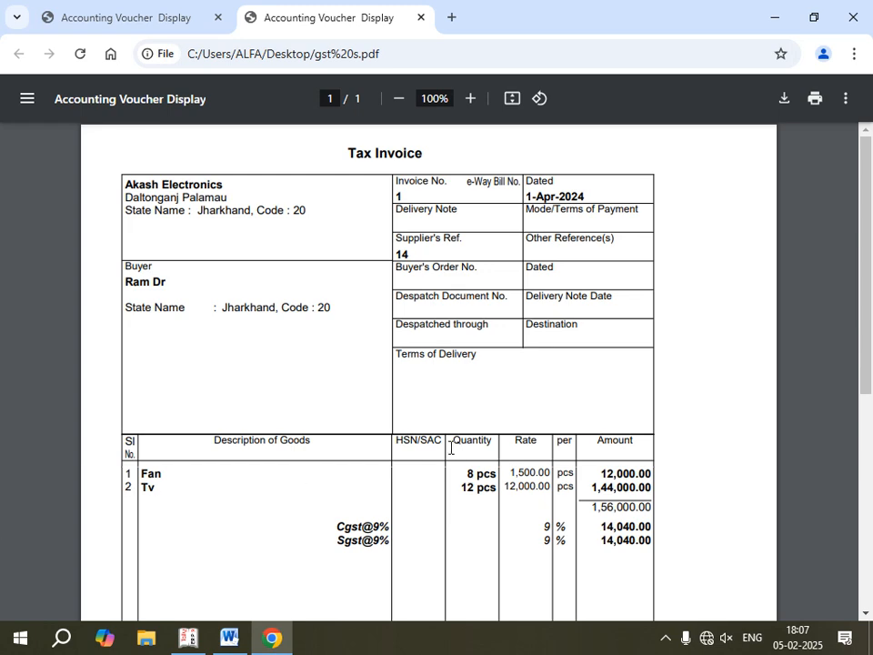
scroll(450, 448, down, 2)
scroll(450, 448, down, 5)
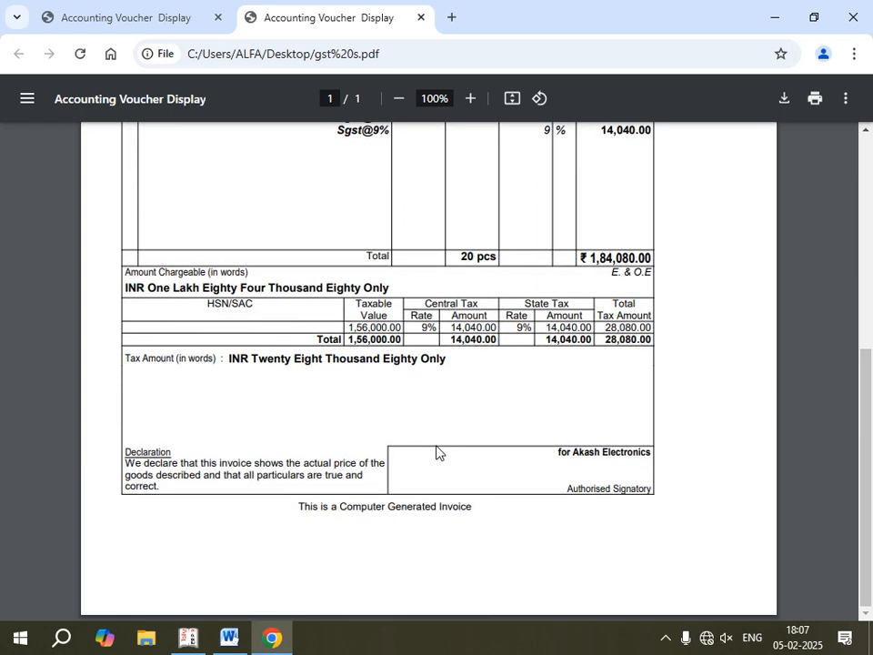
scroll(436, 452, up, 5)
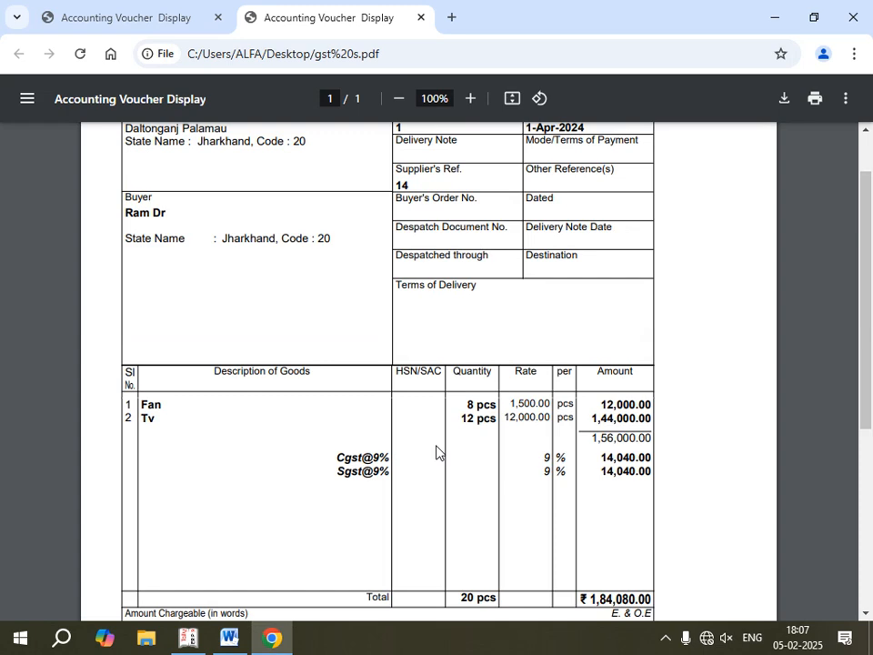
scroll(437, 452, up, 1)
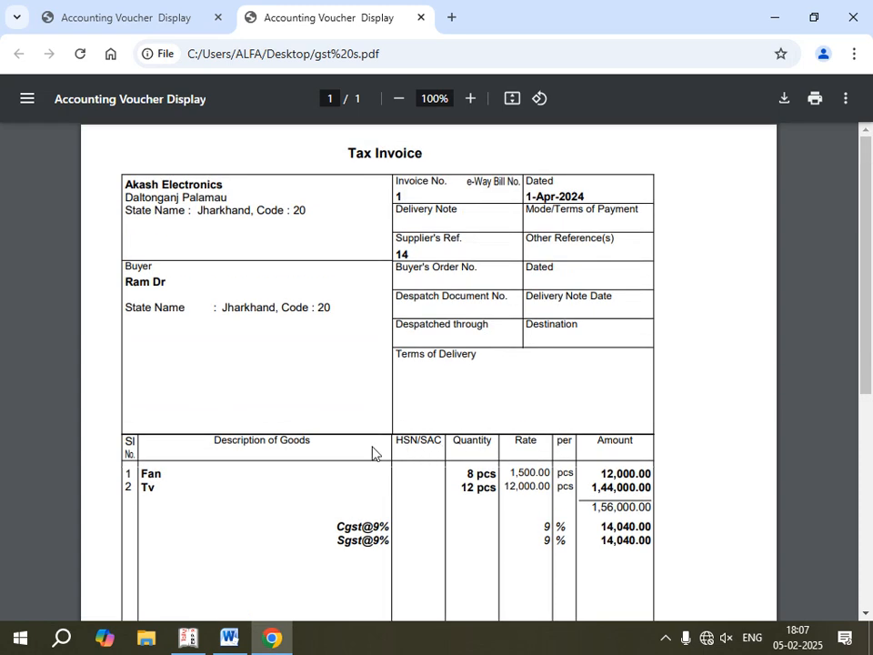